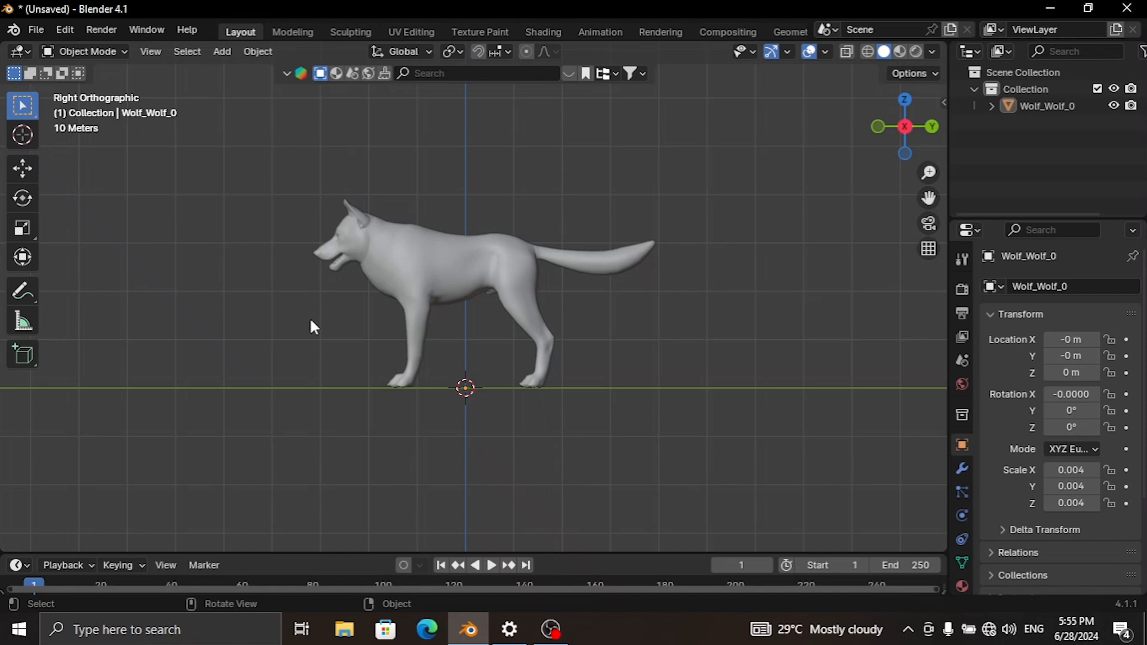
# Look over the computer's device and Windows specifications in the Windows Settings About page and return to Blender.
pyautogui.click(509, 630)
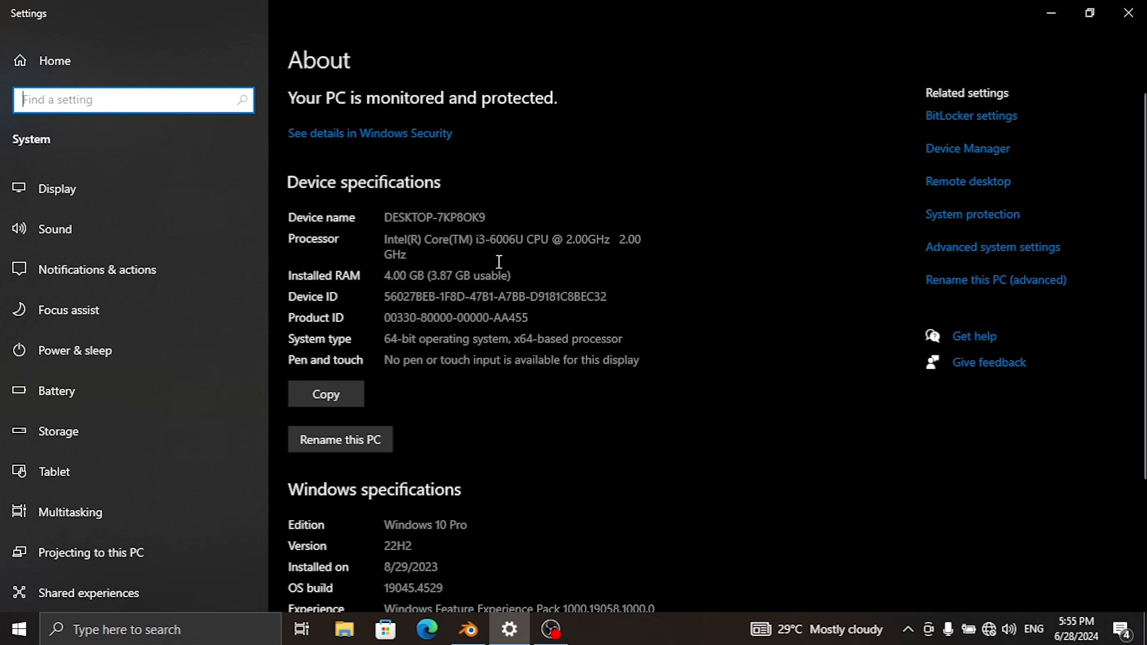
pyautogui.scroll(-1, 558, 299)
pyautogui.scroll(1, 558, 289)
pyautogui.click(1123, 24)
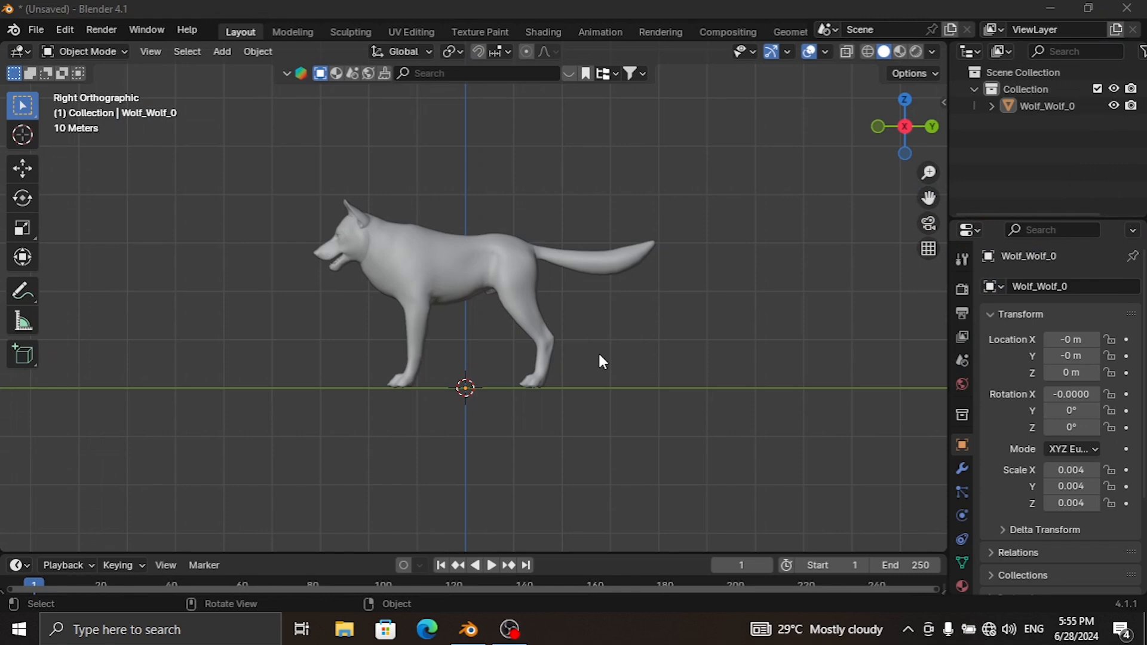
# Find the Rigify add-on by searching for "rig", make sure it is enabled, and save the preferences.
pyautogui.moveTo(889, 138); pyautogui.dragTo(691, 239)
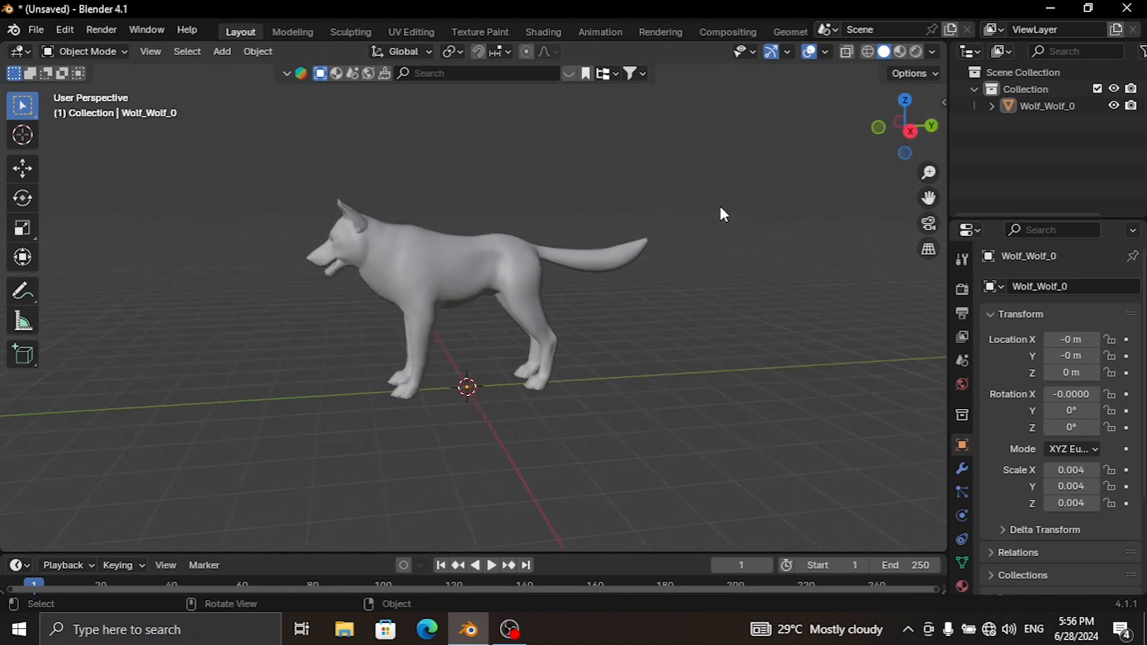
pyautogui.click(74, 28)
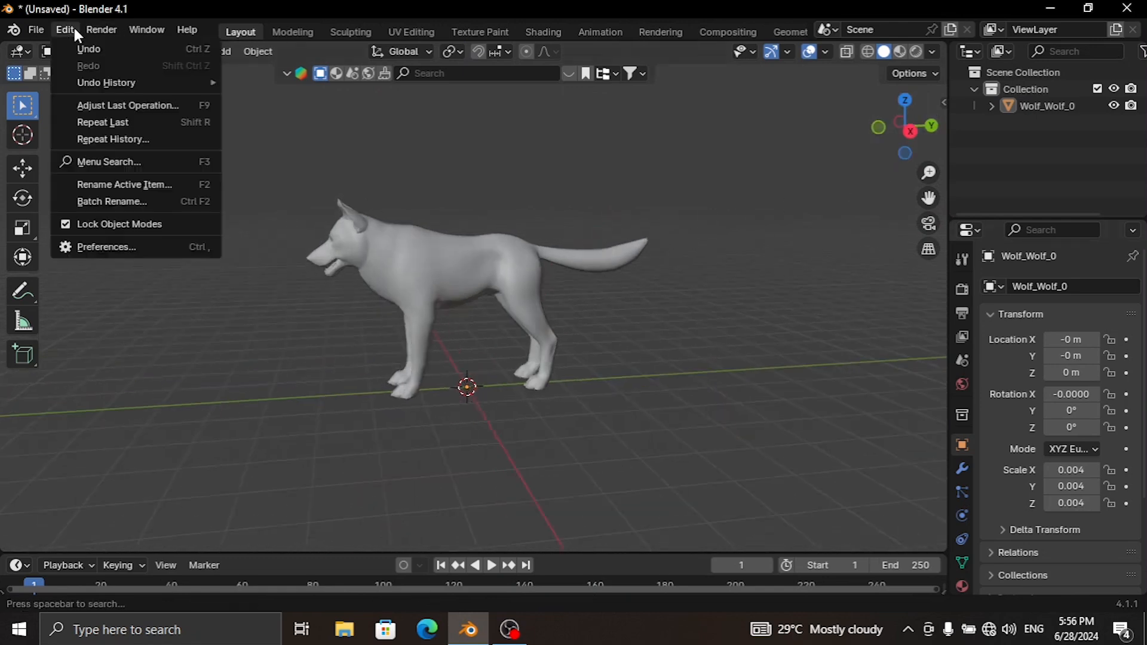
pyautogui.click(102, 246)
pyautogui.click(460, 64)
pyautogui.write('r')
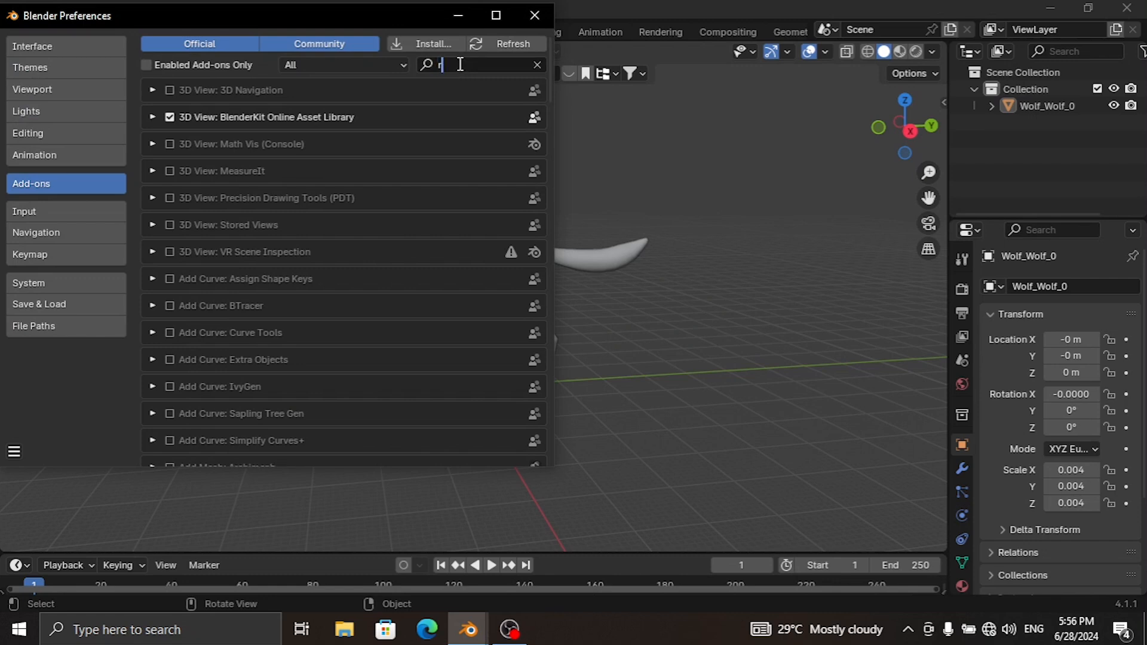
pyautogui.write('ig')
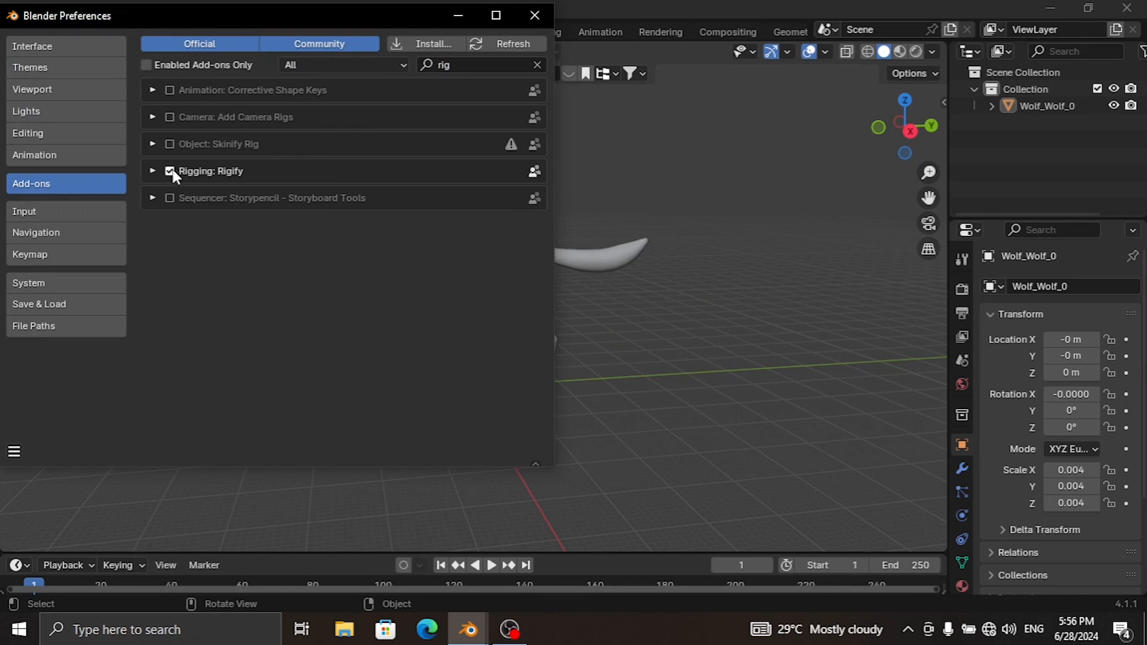
pyautogui.click(14, 452)
pyautogui.click(75, 397)
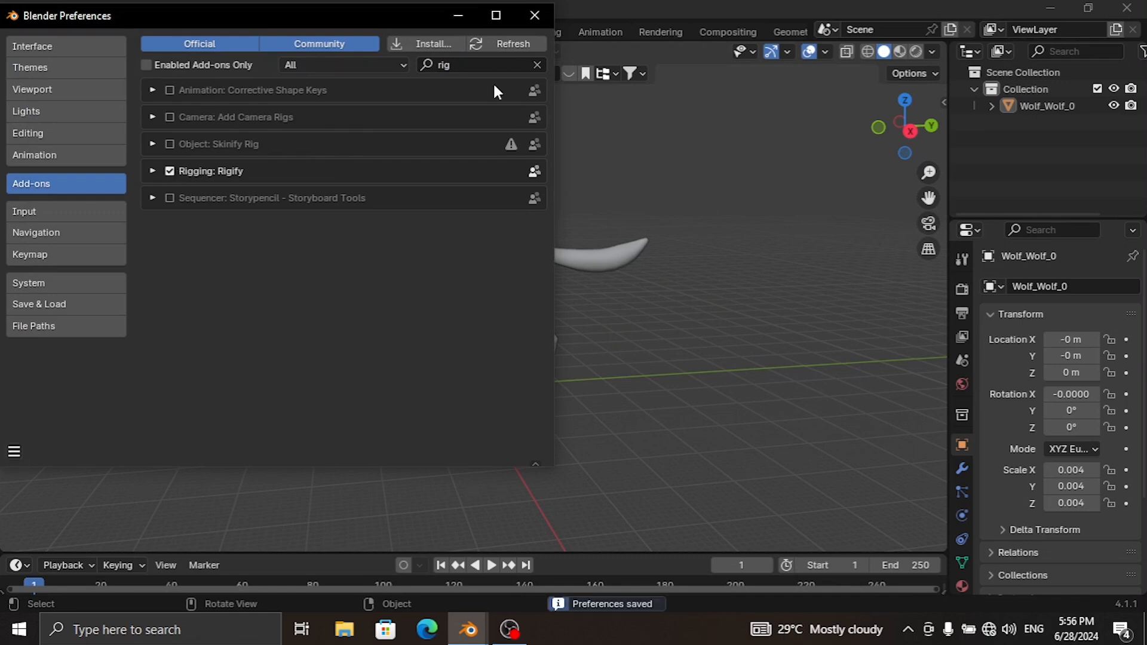
pyautogui.click(534, 15)
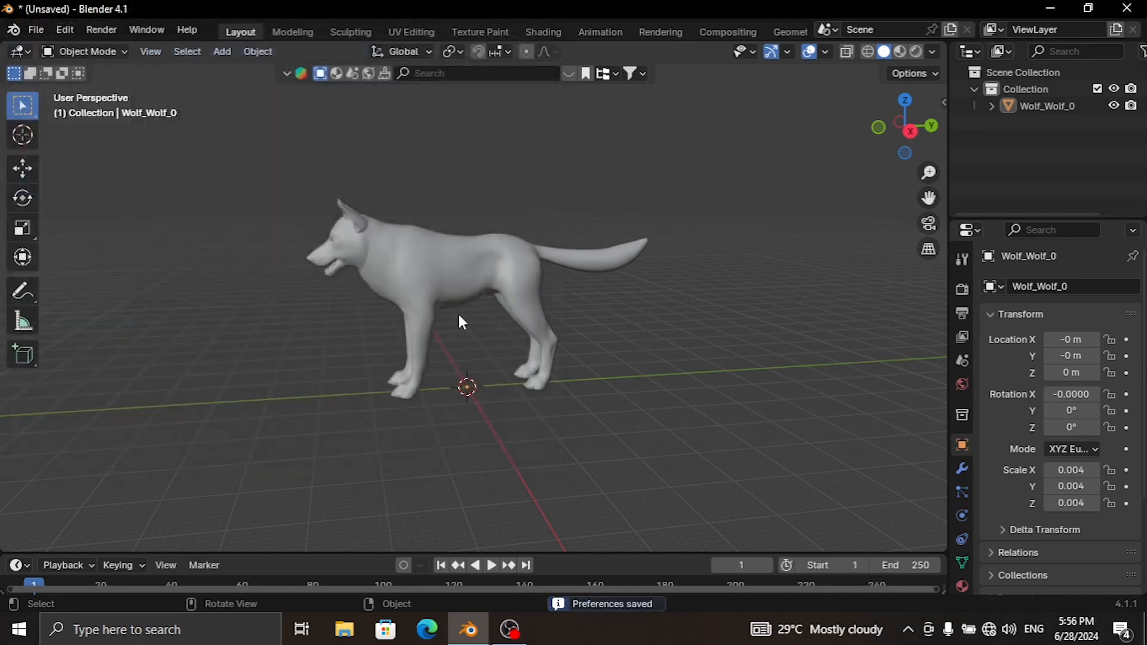
# Add a Wolf (Meta-Rig) armature to the scene.
pyautogui.hotkey('shift', 'a')
pyautogui.moveTo(466, 314)
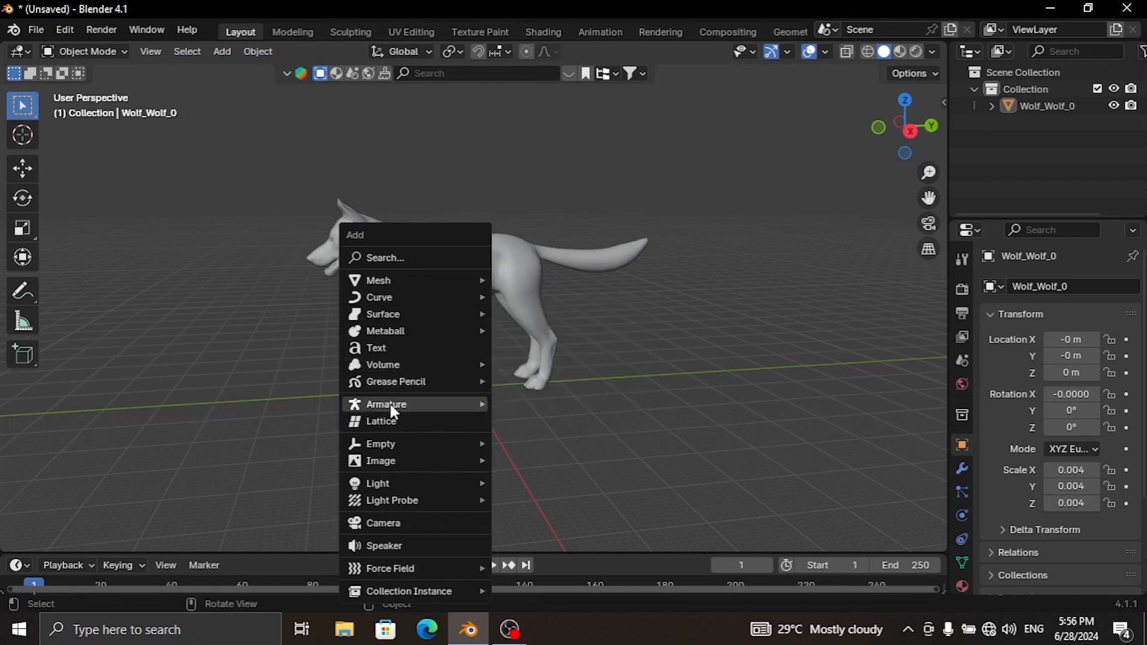
pyautogui.moveTo(390, 404)
pyautogui.moveTo(541, 436)
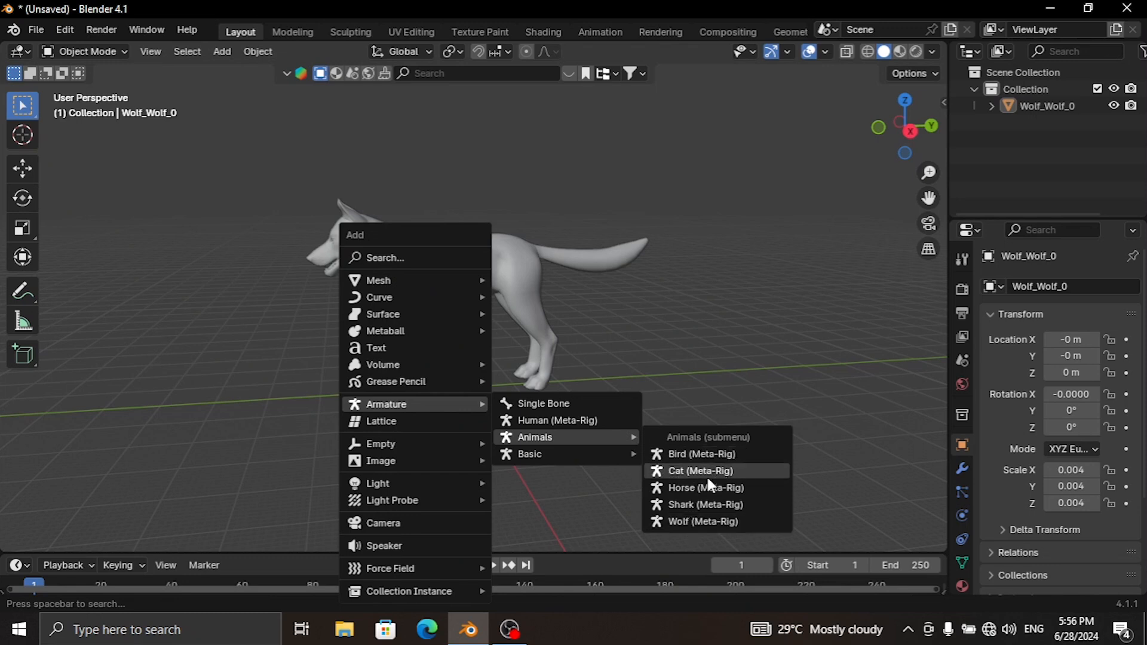
pyautogui.click(700, 522)
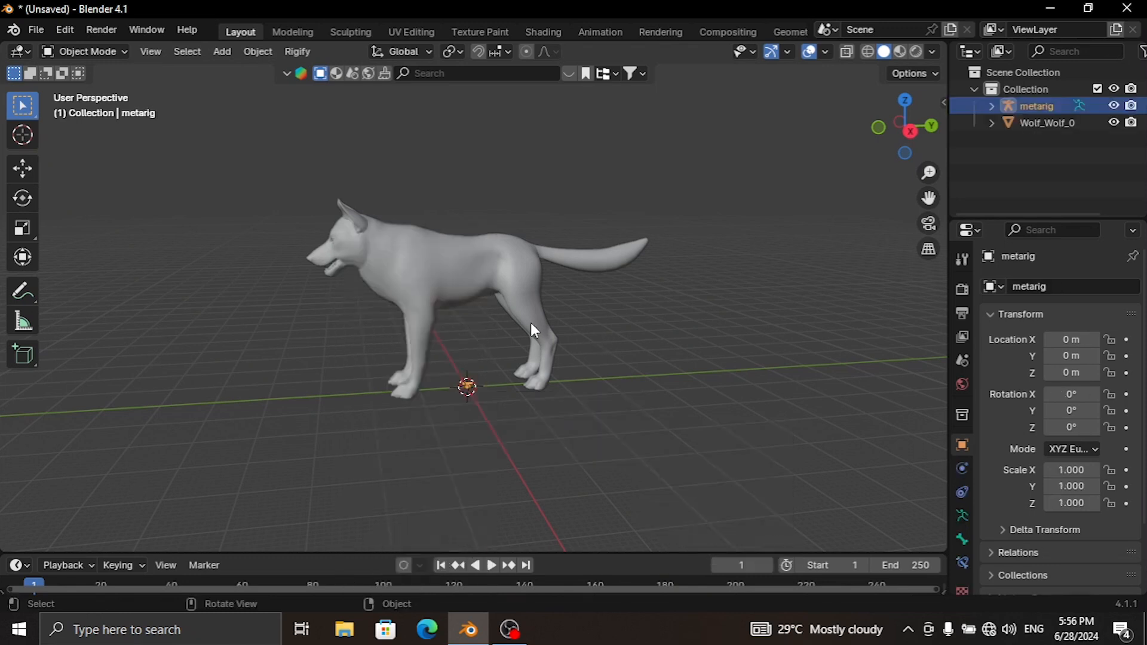
# Scale the metarig up uniformly to about 35.3 to match the wolf model's size.
pyautogui.press('s')
pyautogui.click(827, 188)
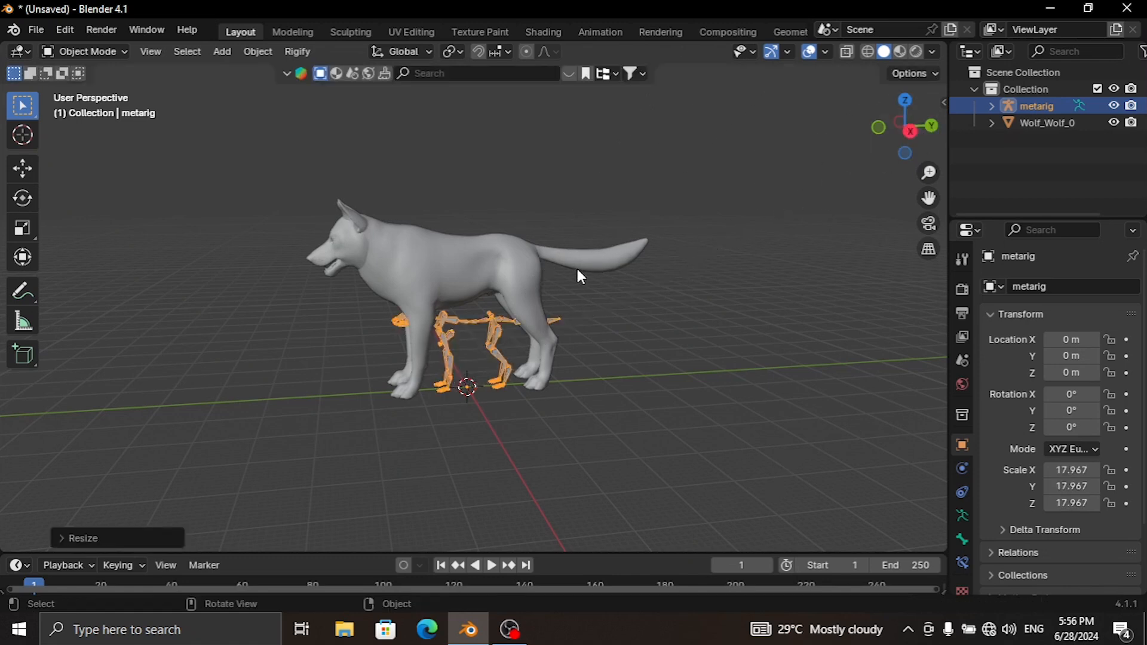
pyautogui.press('s')
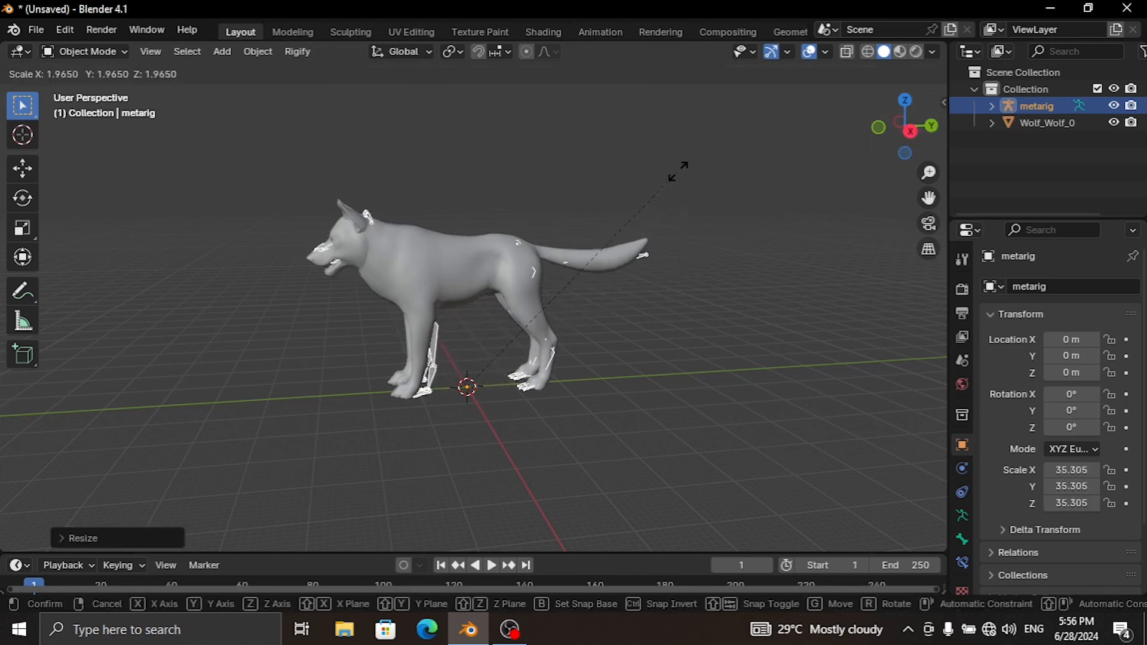
pyautogui.click(677, 169)
# Set the metarig's viewport display to In Front so its bones show through the wolf mesh.
pyautogui.click(962, 515)
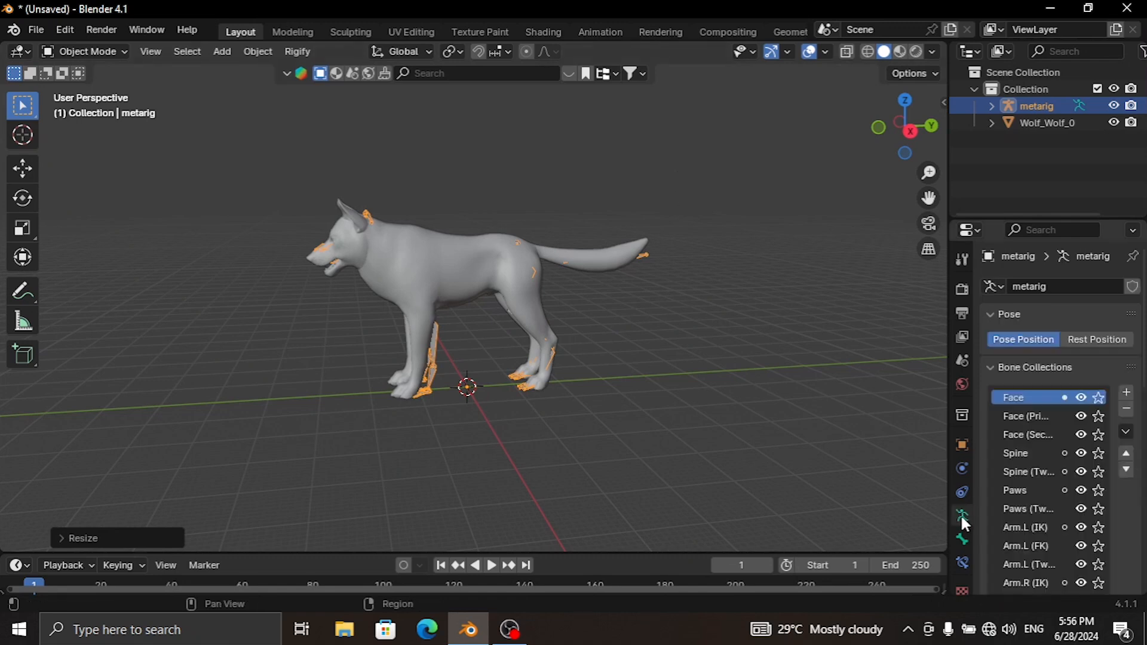
pyautogui.scroll(-15, 1048, 483)
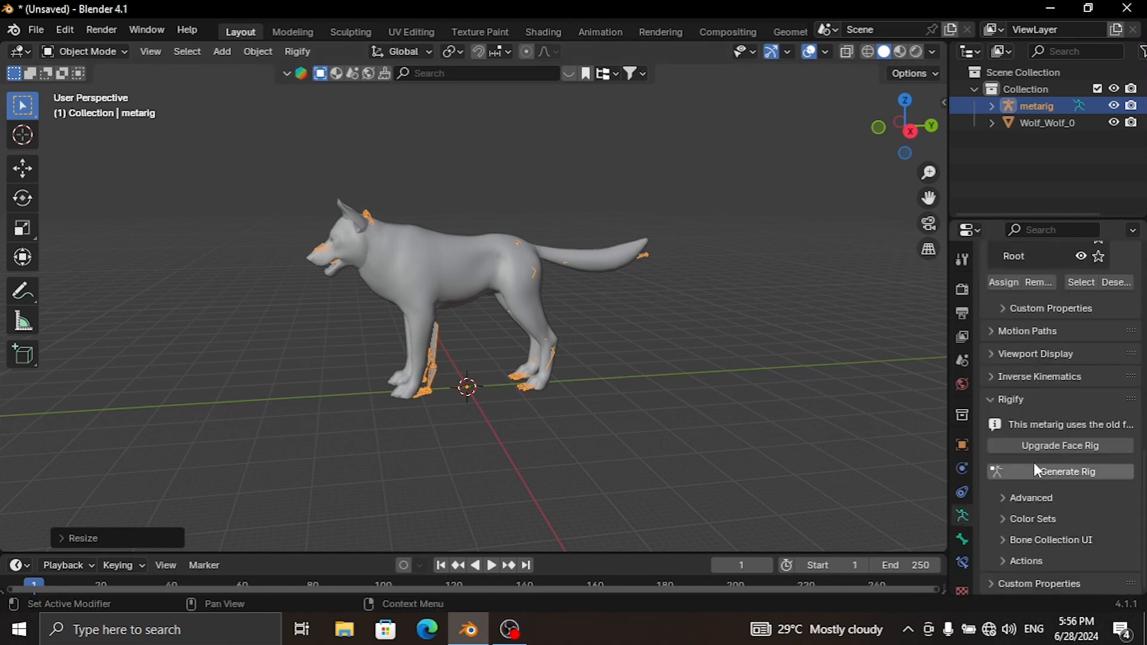
pyautogui.click(1001, 353)
pyautogui.click(1049, 457)
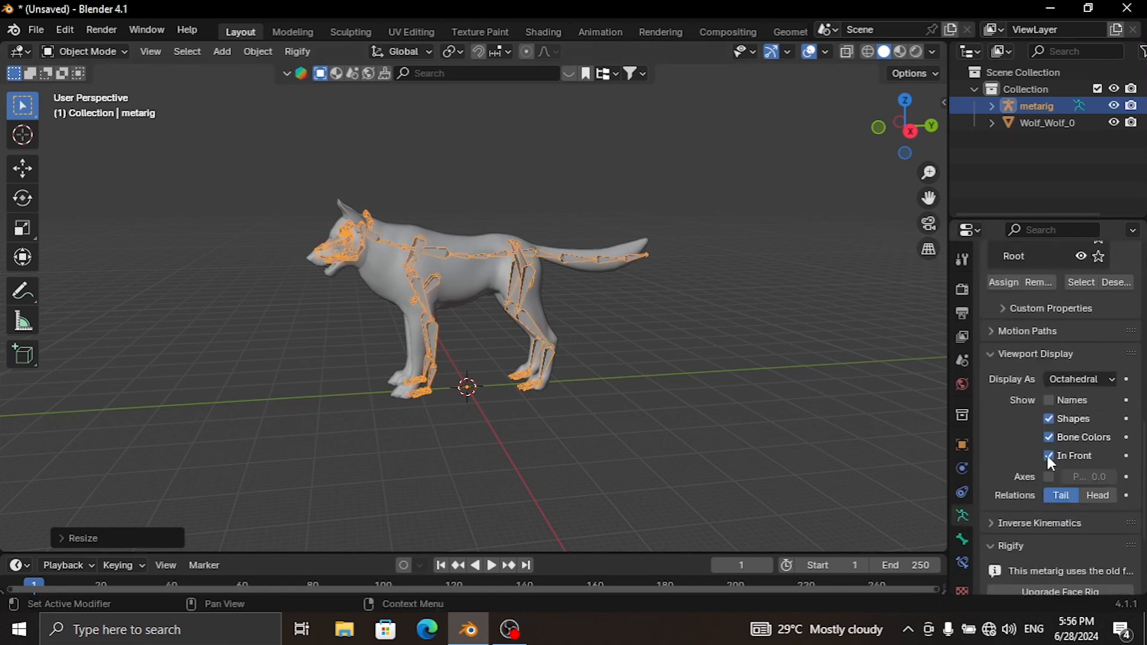
pyautogui.scroll(3, 471, 294)
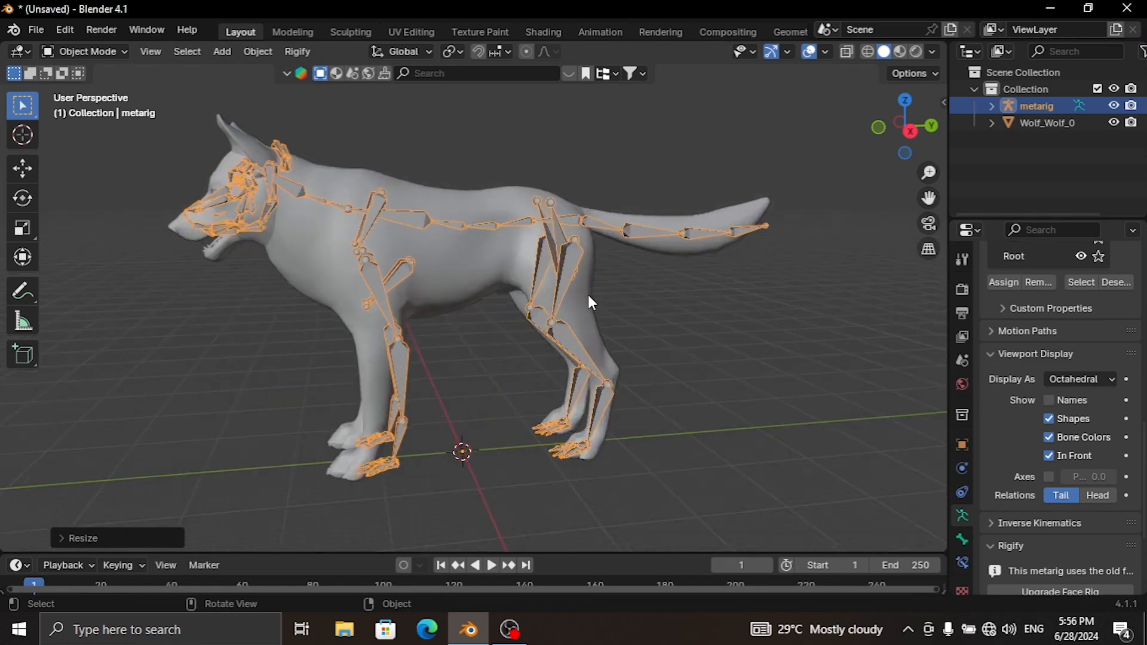
# Examine how the metarig fits the wolf and browse the animal and basic armature presets.
pyautogui.click(681, 302)
pyautogui.moveTo(677, 296); pyautogui.dragTo(556, 251, button='middle')
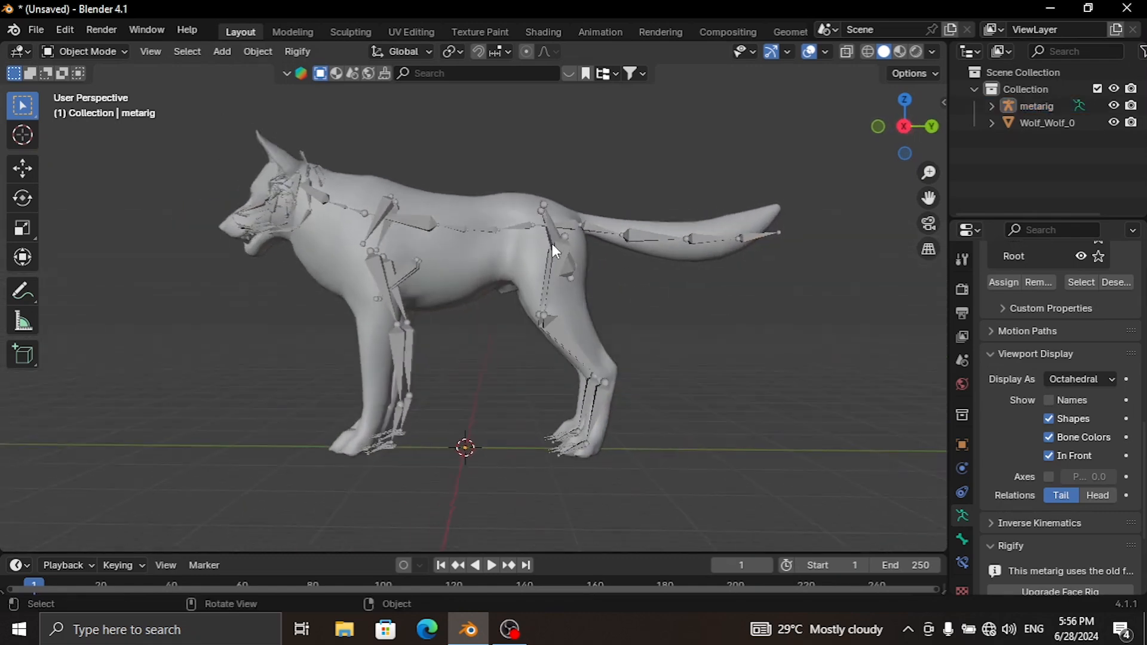
pyautogui.click(552, 244)
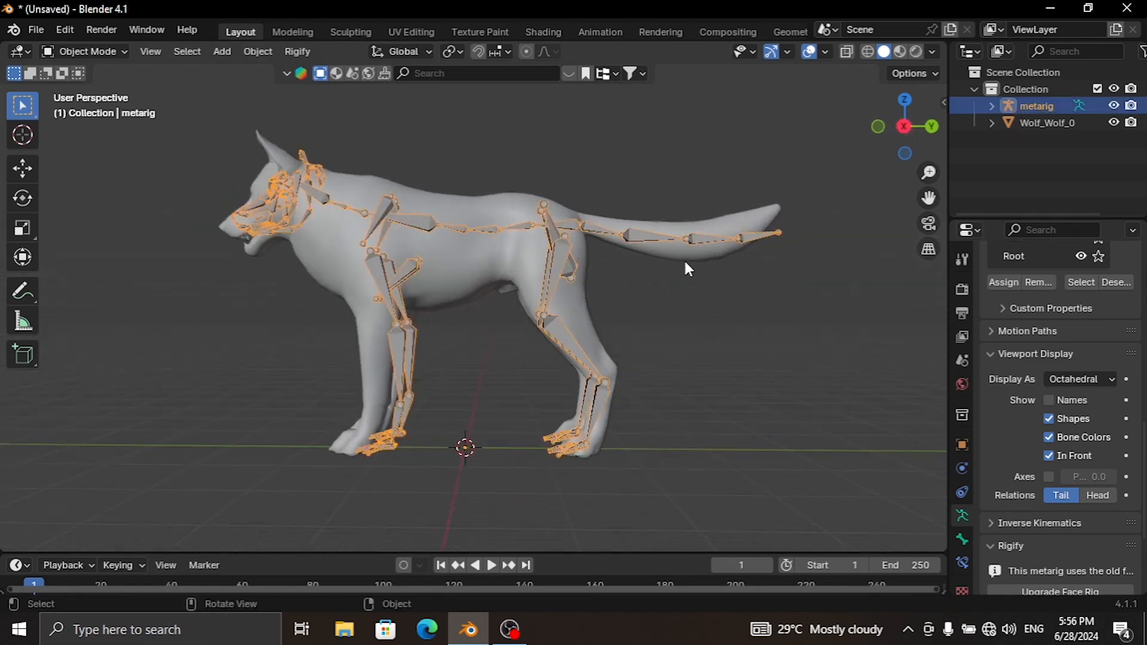
pyautogui.moveTo(684, 263); pyautogui.dragTo(702, 286, button='middle')
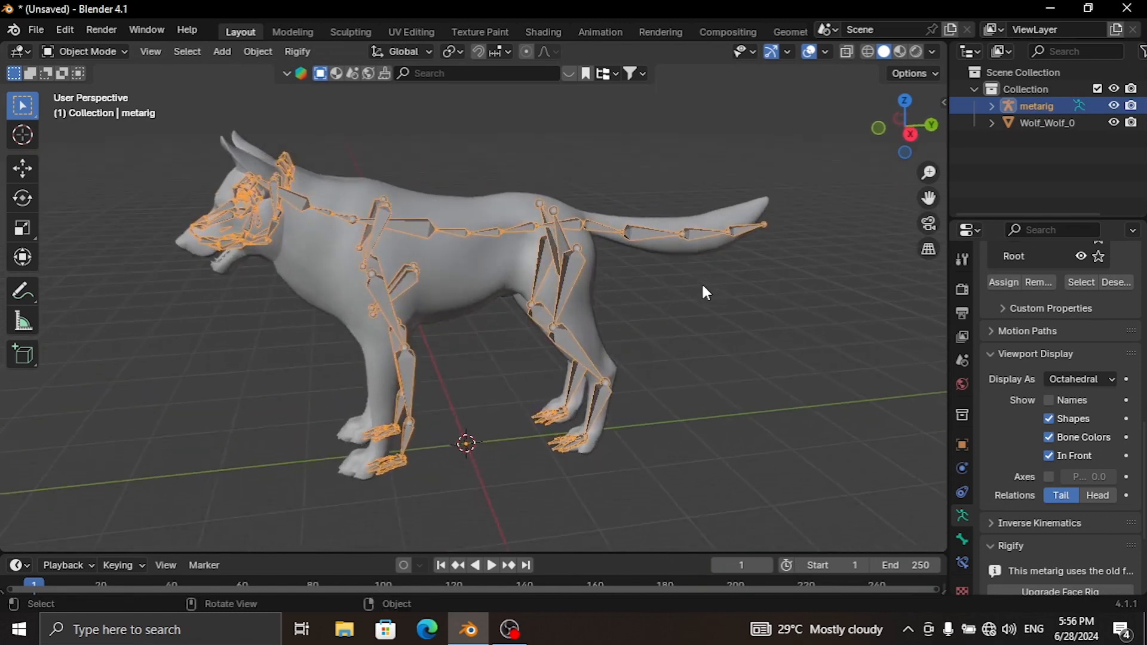
pyautogui.click(697, 301)
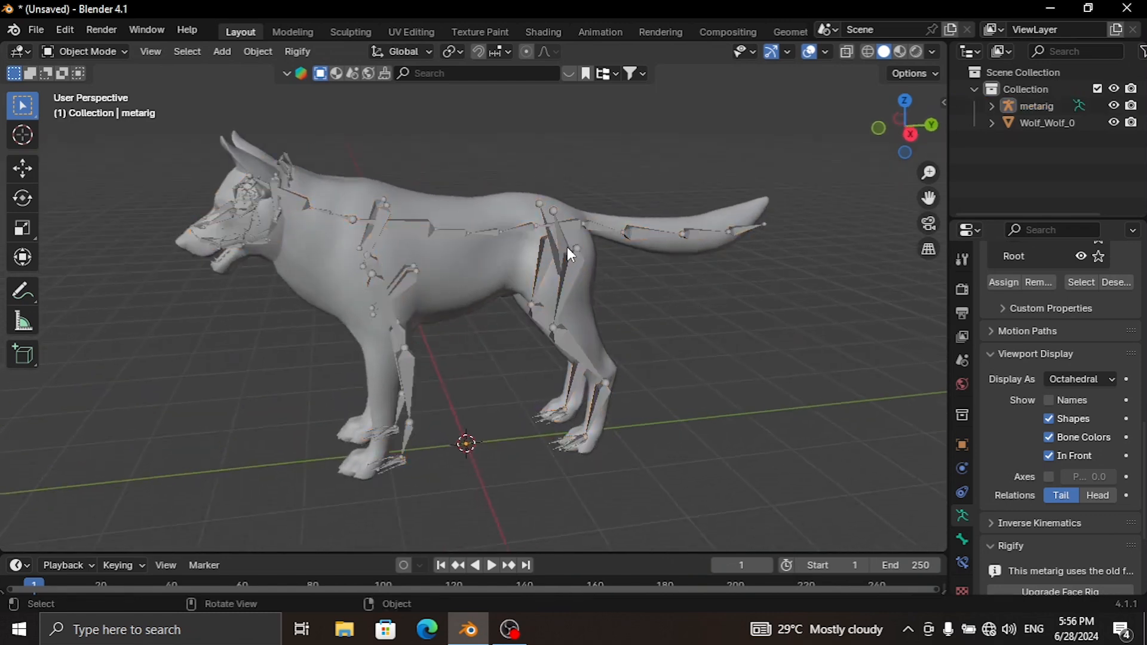
pyautogui.hotkey('shift', 'a')
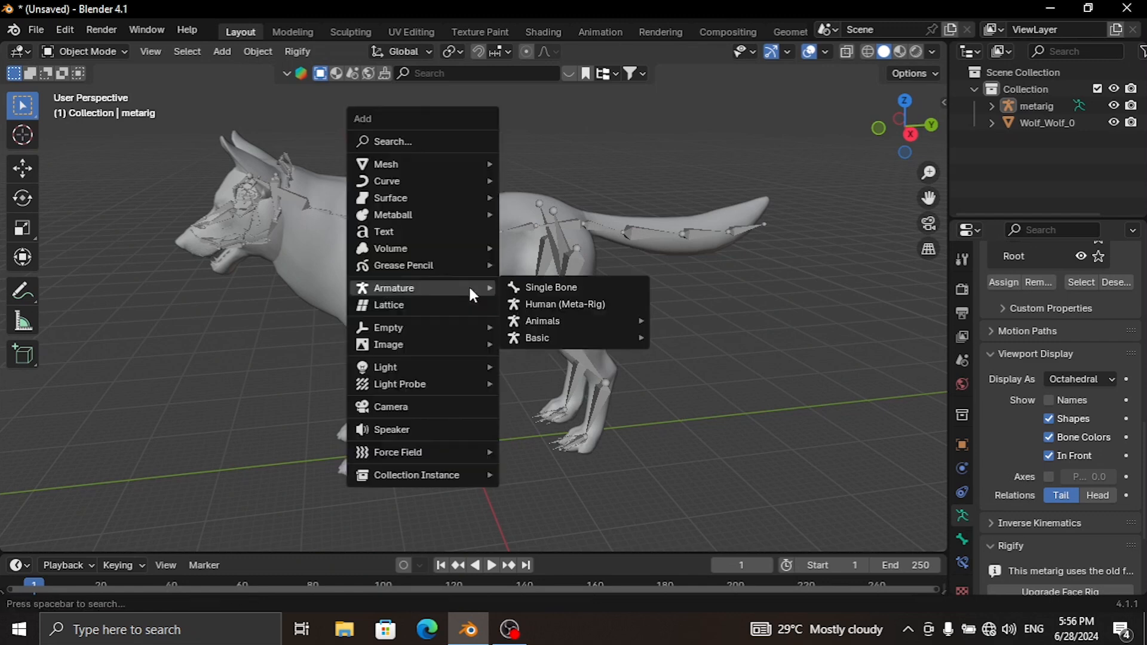
pyautogui.moveTo(548, 318)
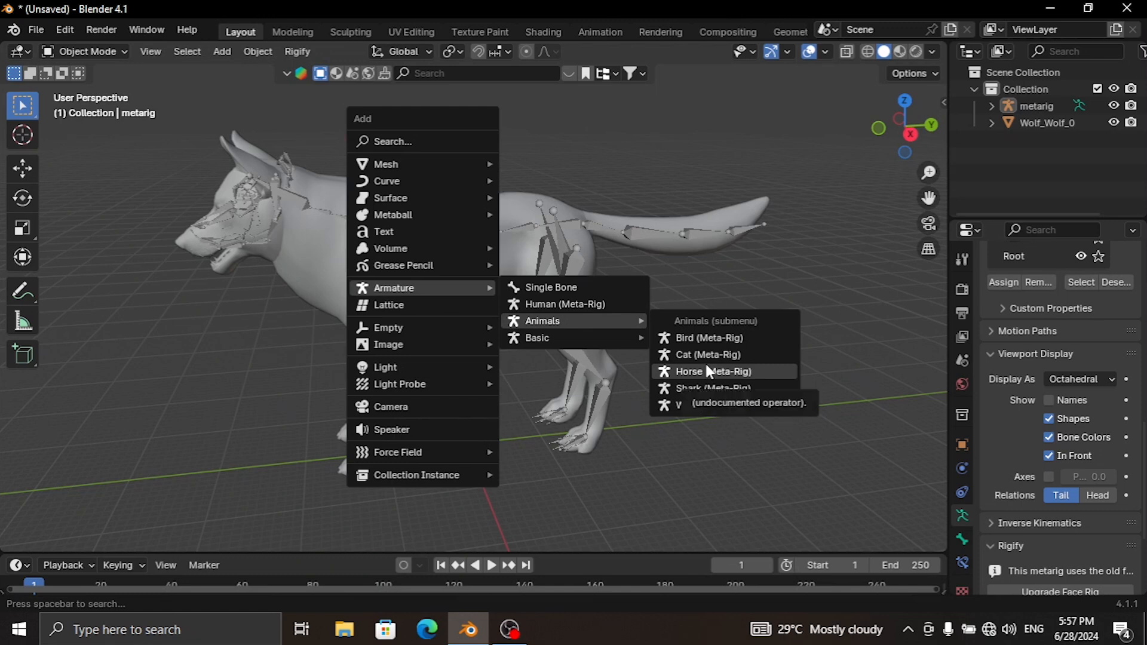
pyautogui.moveTo(570, 338)
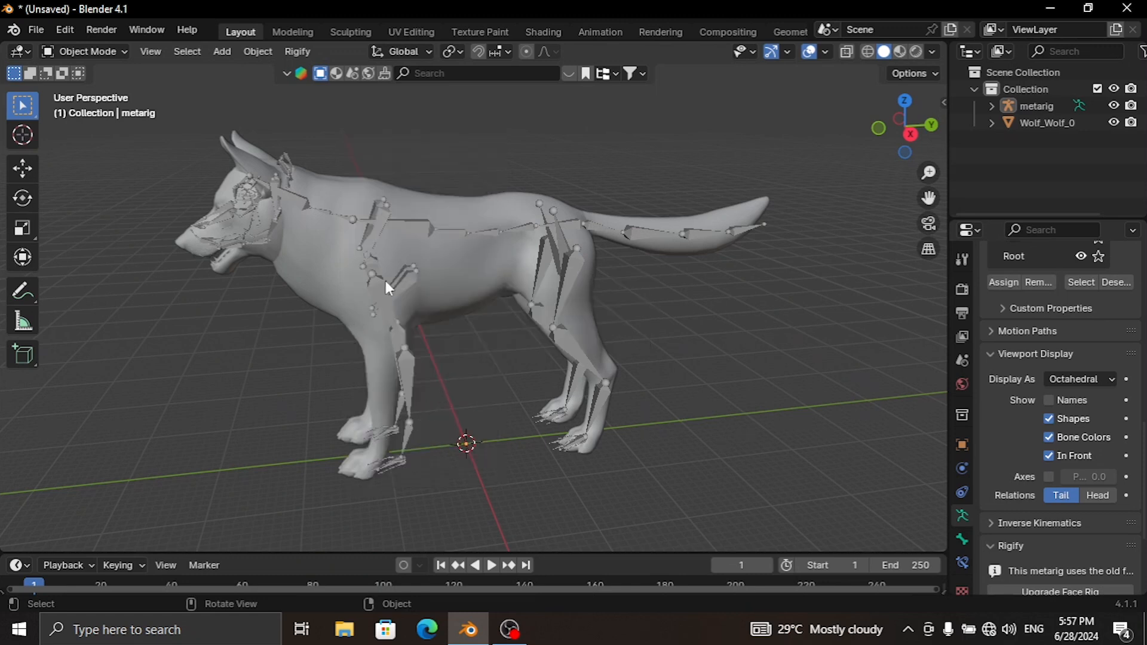
# Put the metarig into Edit Mode and enable X-axis mirror for its bones.
pyautogui.click(387, 286)
pyautogui.press('KP_3')
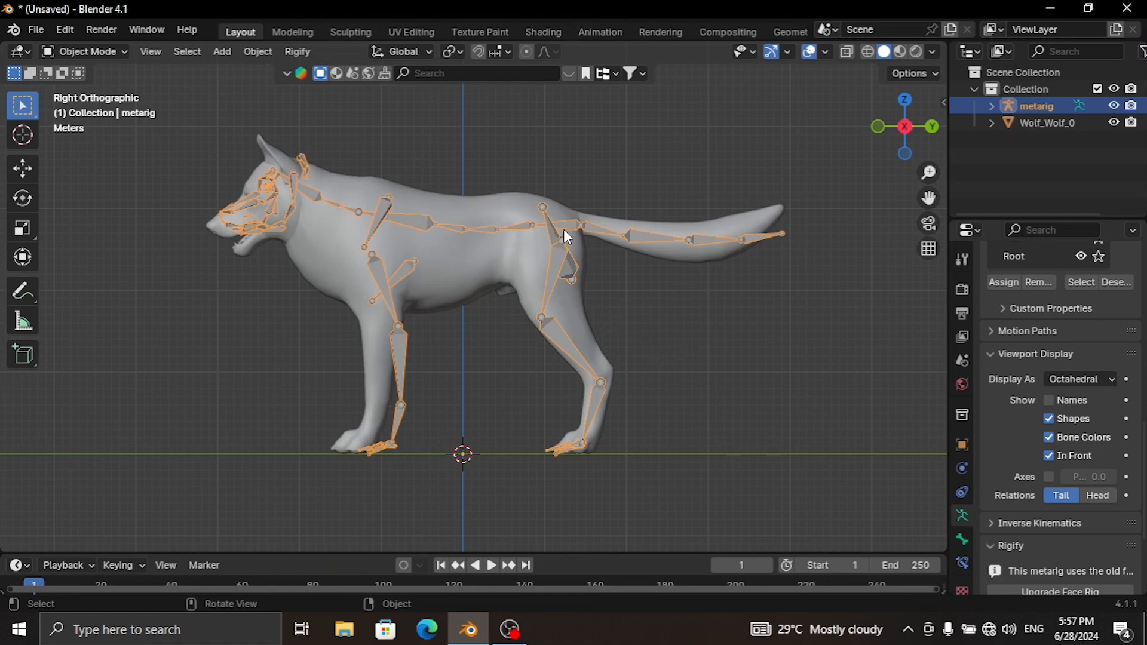
pyautogui.press('Tab')
pyautogui.click(478, 310)
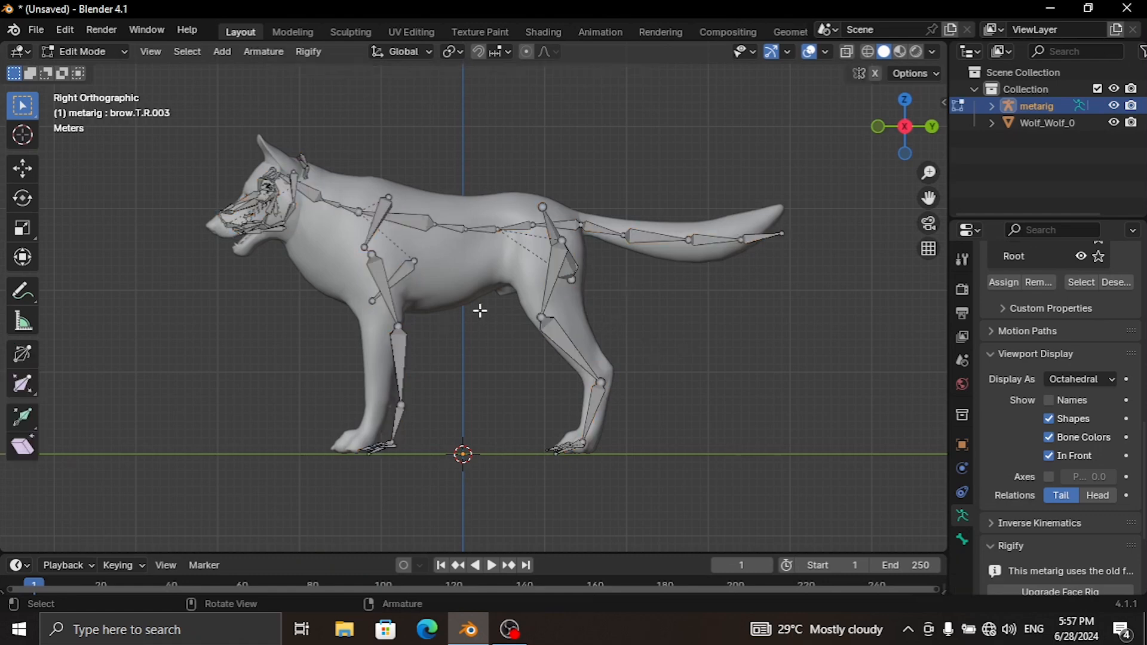
pyautogui.moveTo(479, 310); pyautogui.dragTo(522, 315, button='middle')
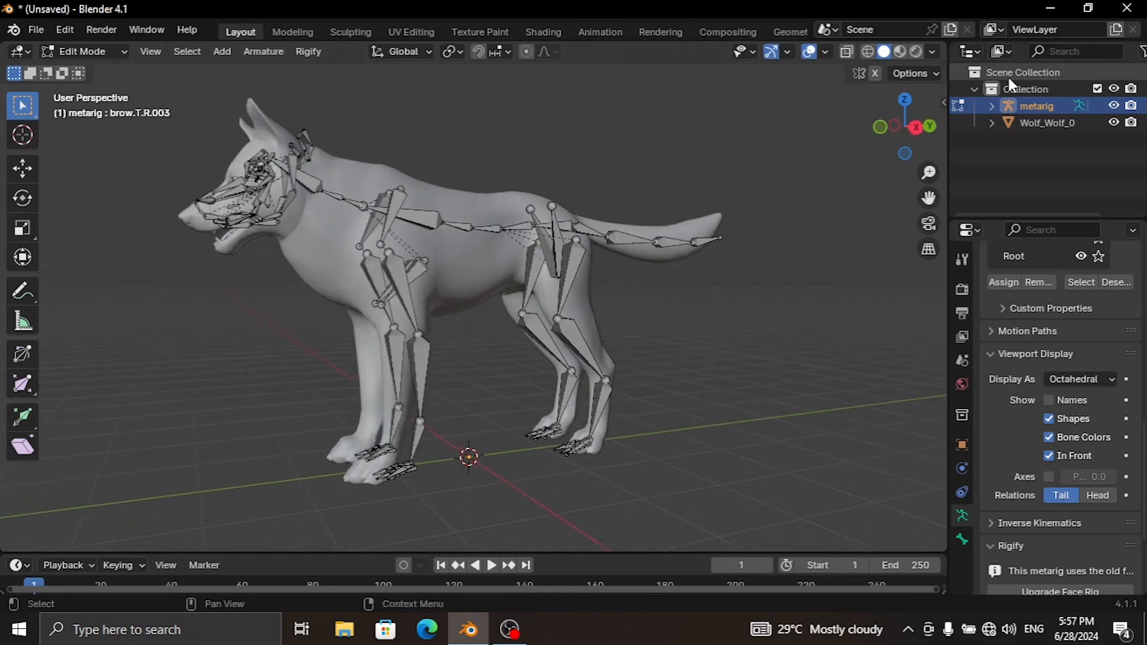
pyautogui.click(875, 75)
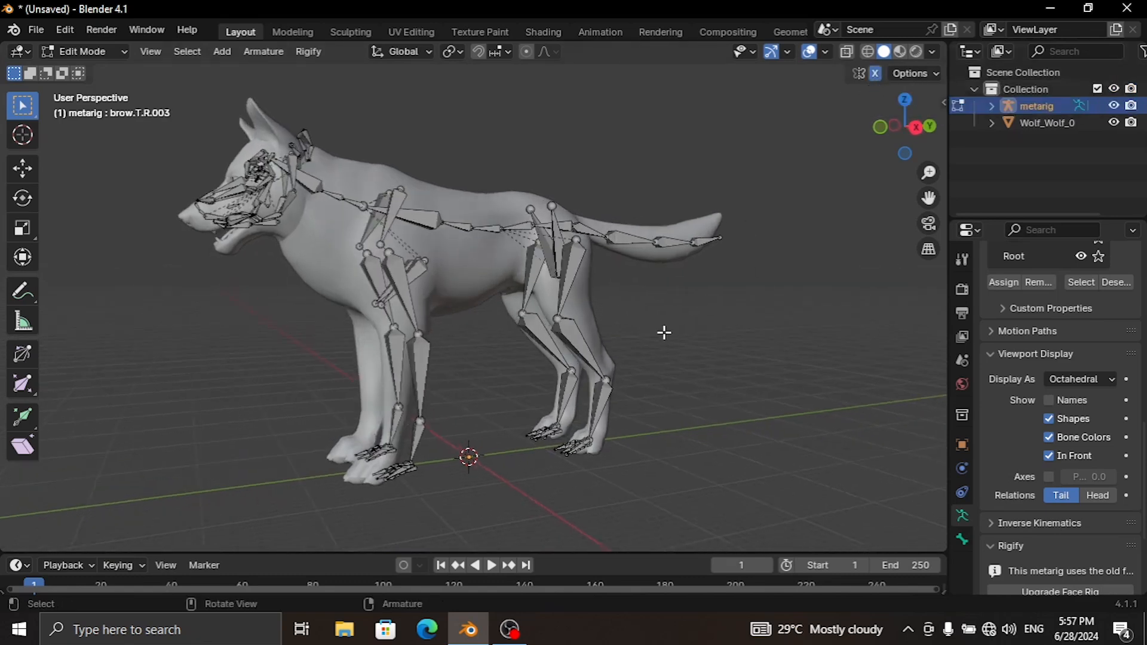
# Try moving the joint at the lower end of the left hind shin to test mirrored editing, and undo the move.
pyautogui.scroll(3, 663, 358)
pyautogui.scroll(-2, 673, 345)
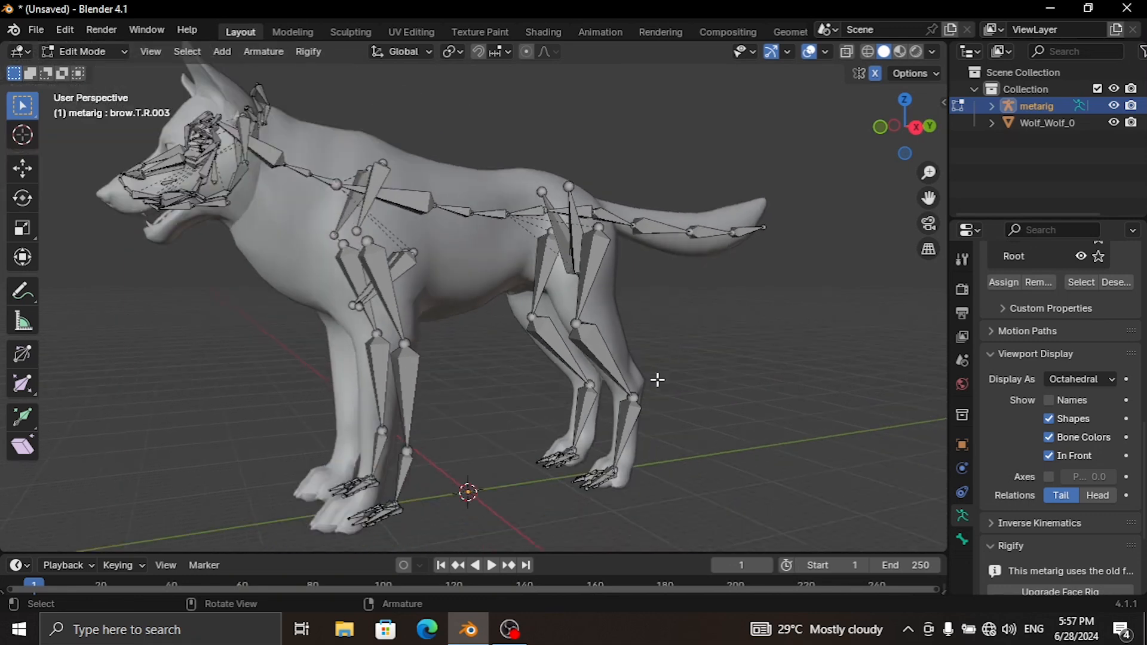
pyautogui.click(630, 400)
pyautogui.press('g')
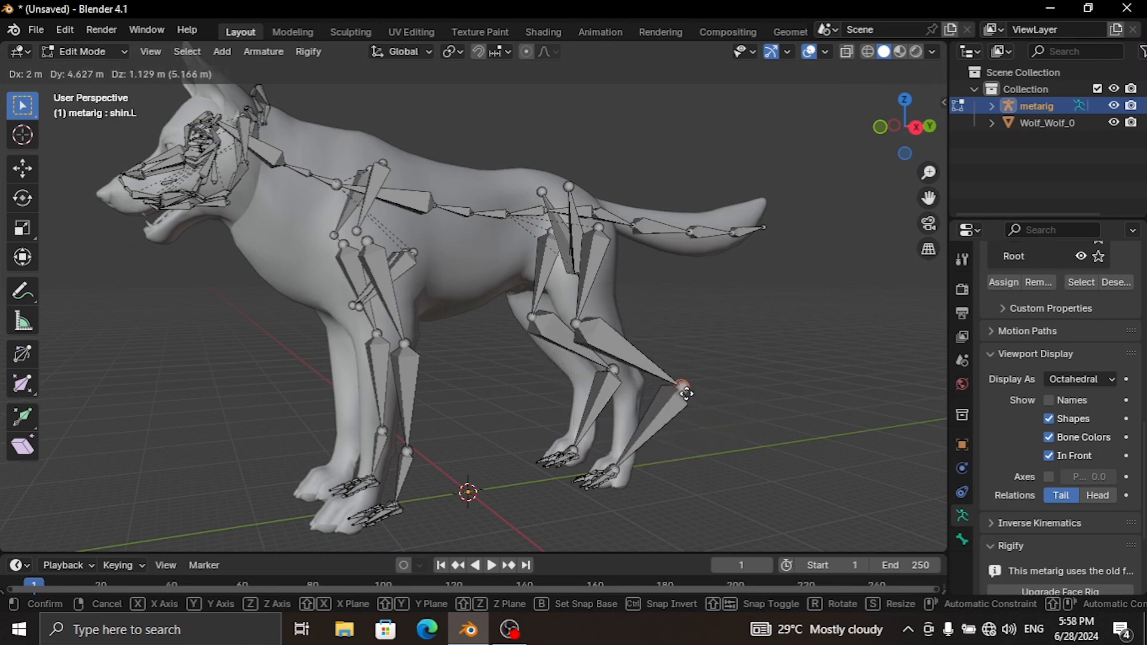
pyautogui.click(655, 393)
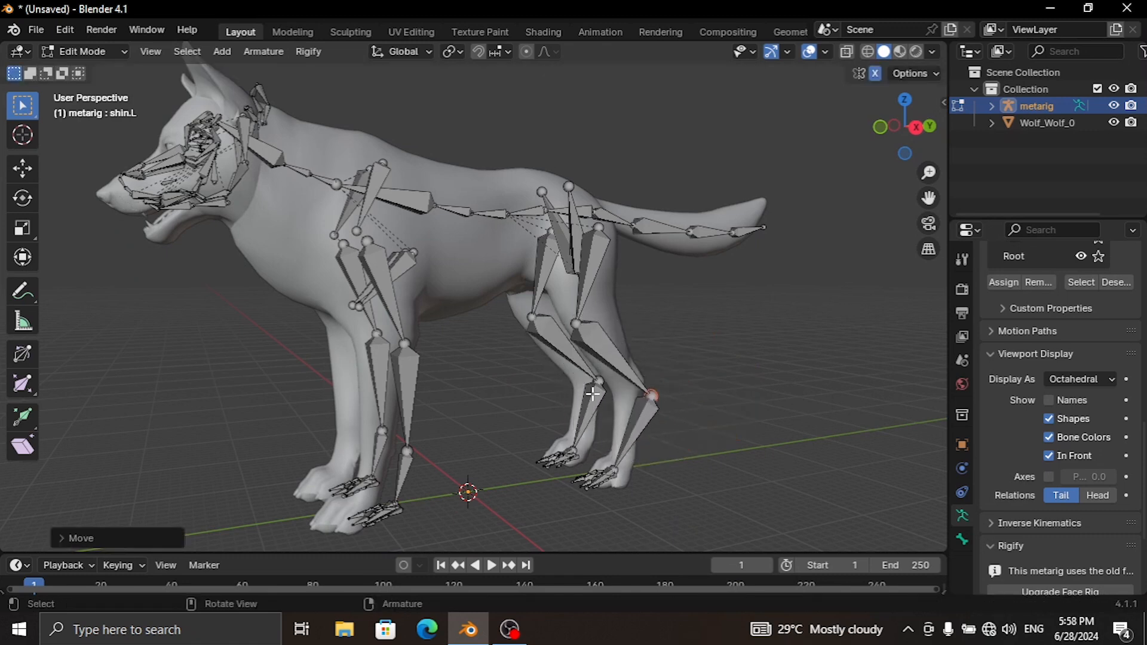
pyautogui.hotkey('ctrl', 'z')
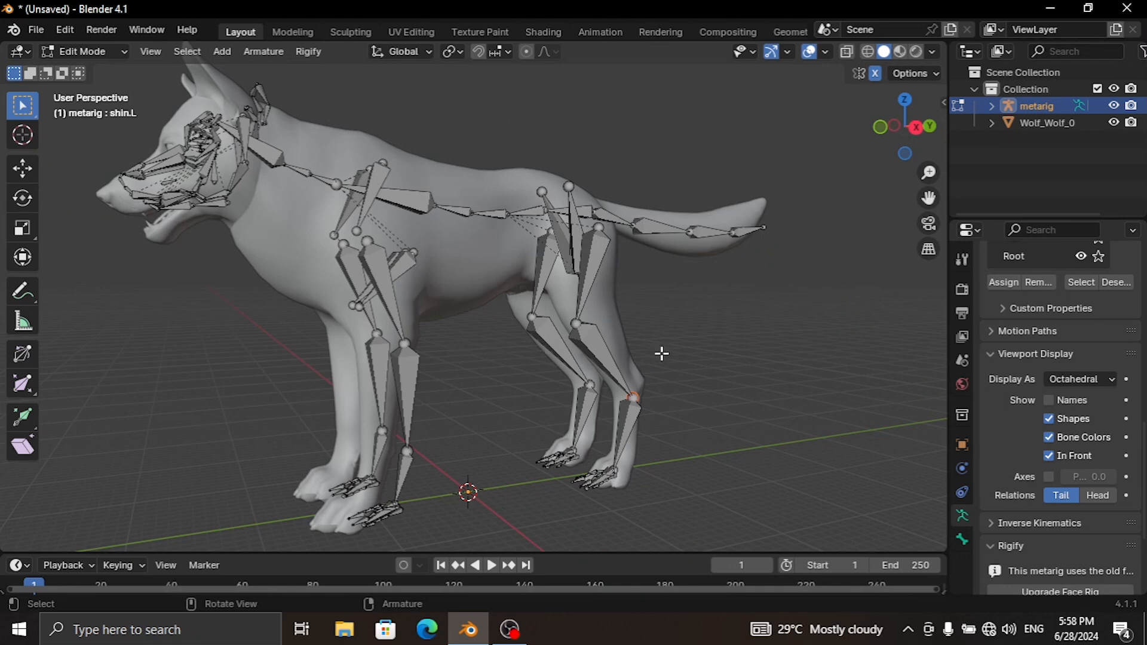
pyautogui.press('KP_3')
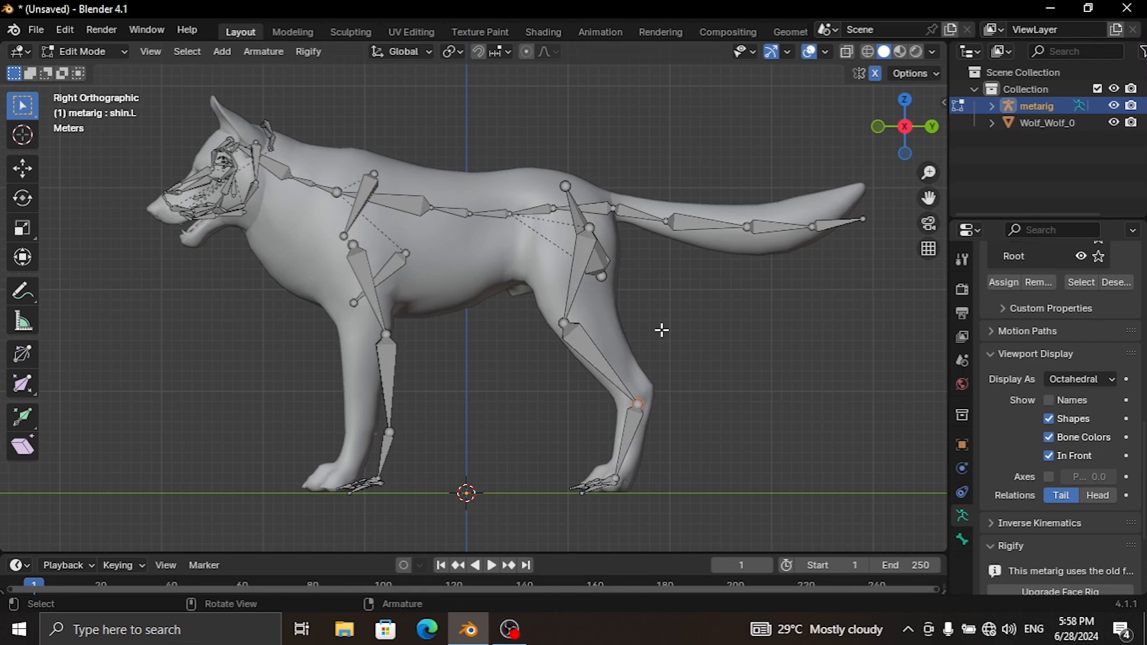
pyautogui.moveTo(432, 326); pyautogui.dragTo(231, 180, button='middle')
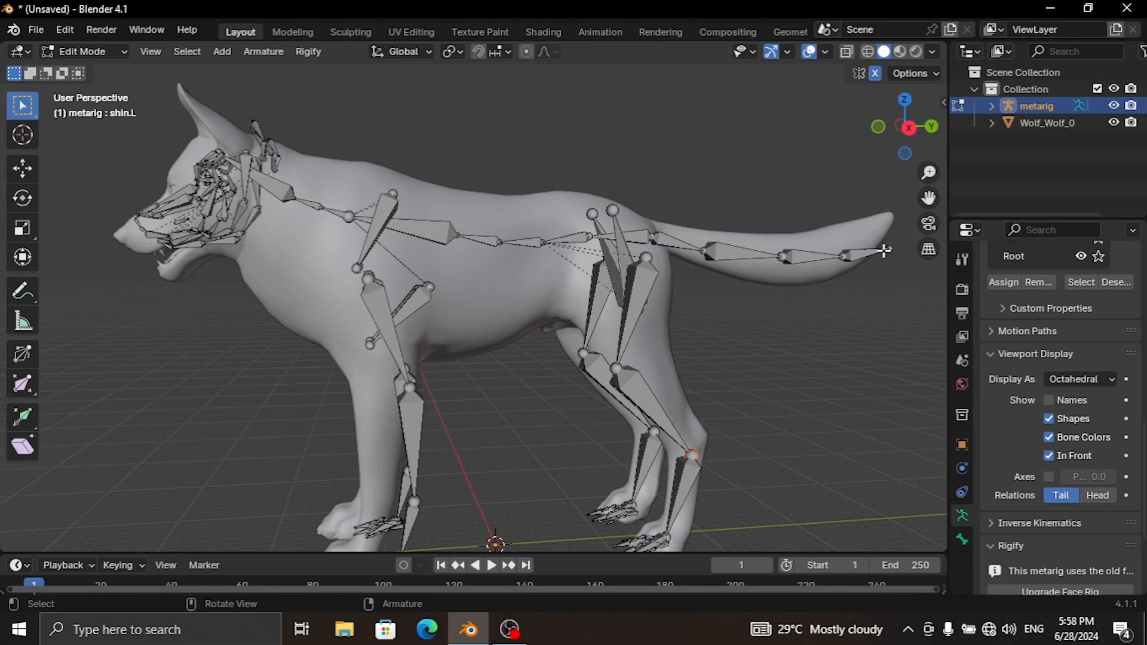
pyautogui.scroll(-2, 545, 263)
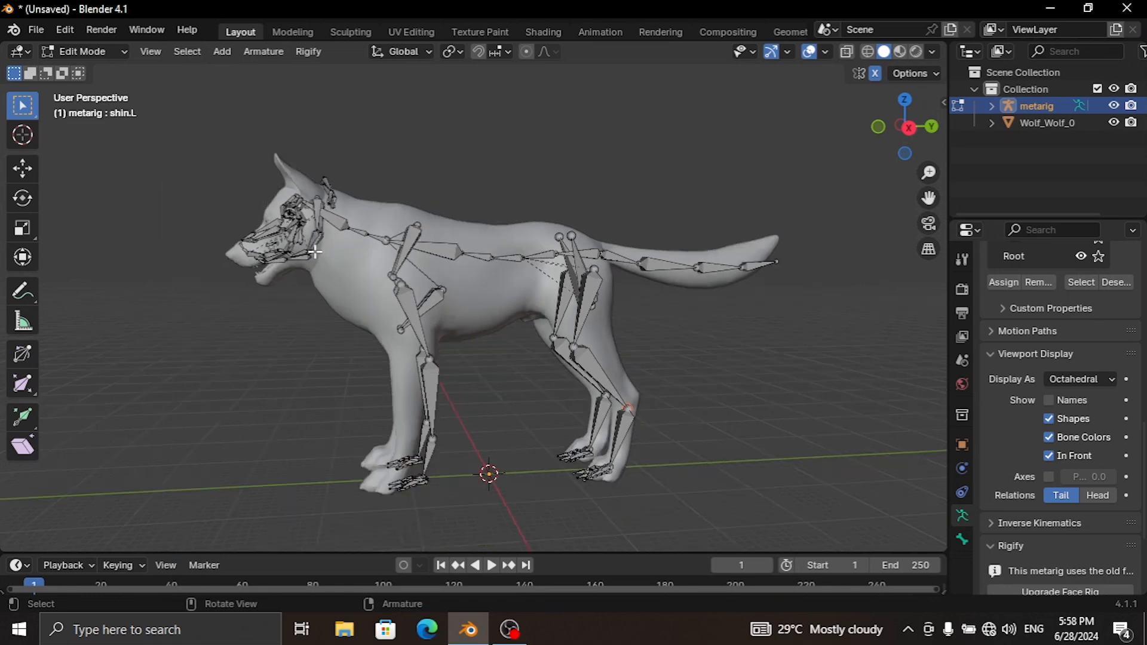
# Circle-select the face bones around the wolf's muzzle, eyes and jaw in right orthographic view and delete them.
pyautogui.moveTo(314, 252)
pyautogui.mouseDown(button='middle')
pyautogui.moveTo(397, 267)
pyautogui.moveTo(313, 249)
pyautogui.mouseUp(button='middle')
pyautogui.scroll(2, 312, 248)
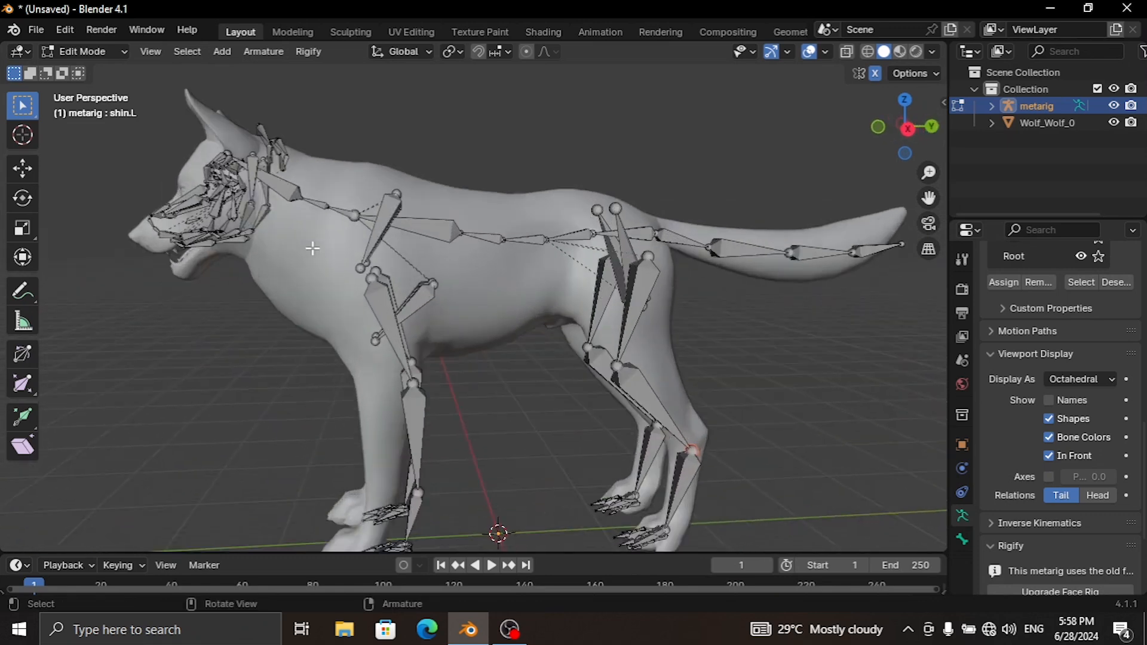
pyautogui.press('KP_3')
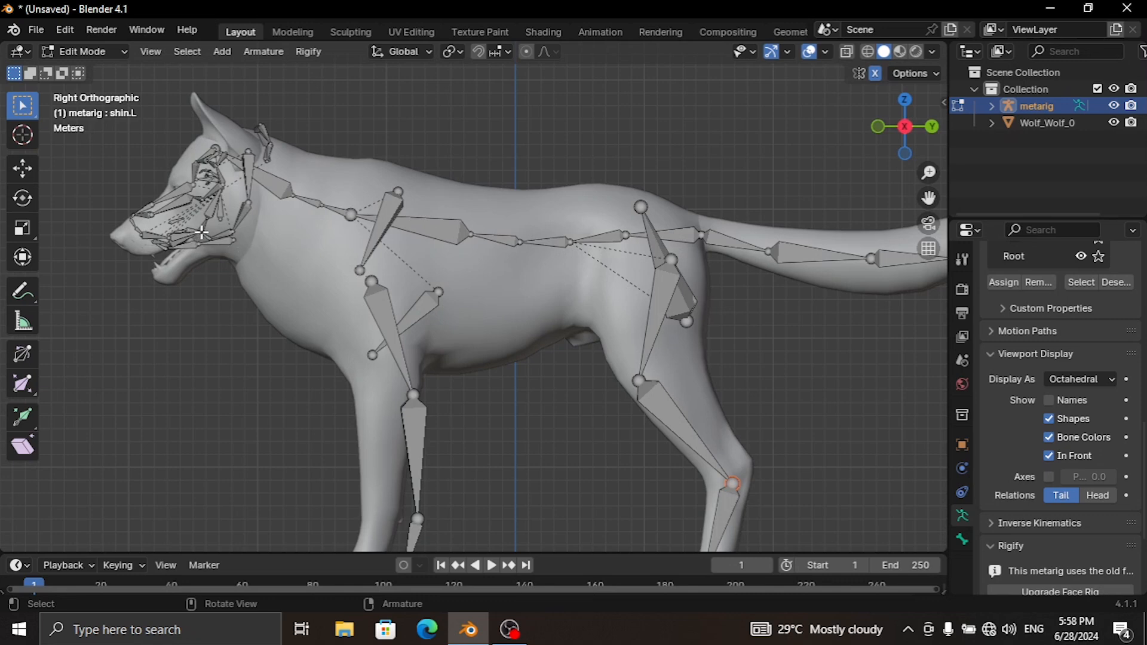
pyautogui.press('c')
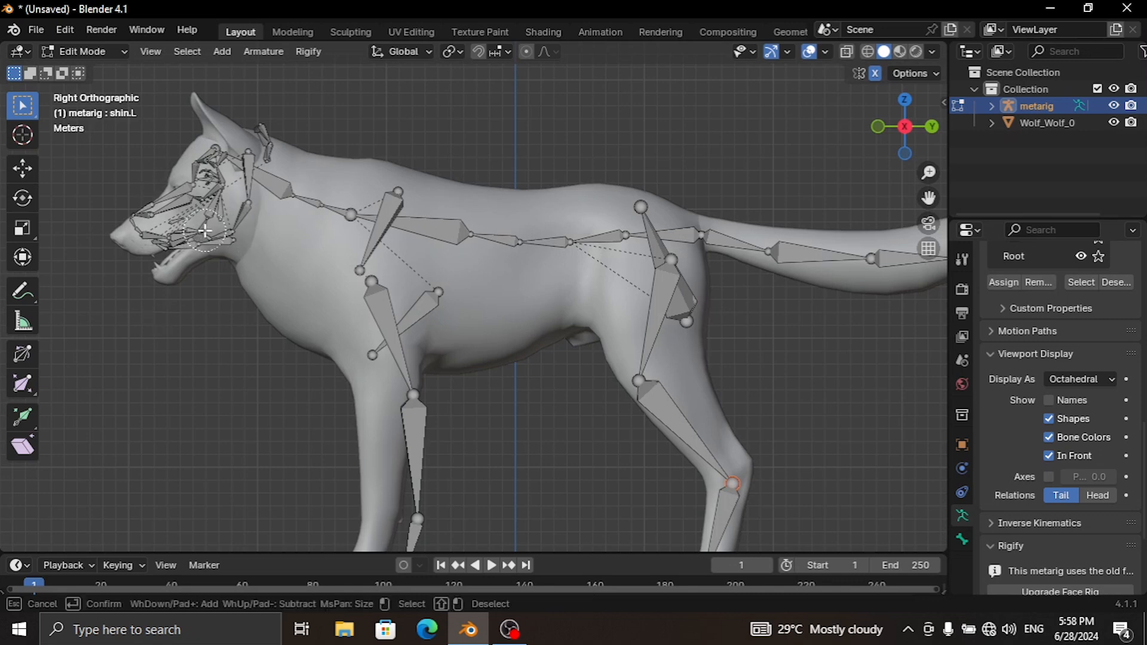
pyautogui.moveTo(218, 238)
pyautogui.mouseDown()
pyautogui.moveTo(150, 227)
pyautogui.moveTo(167, 201)
pyautogui.moveTo(203, 185)
pyautogui.moveTo(230, 209)
pyautogui.moveTo(241, 198)
pyautogui.mouseUp()
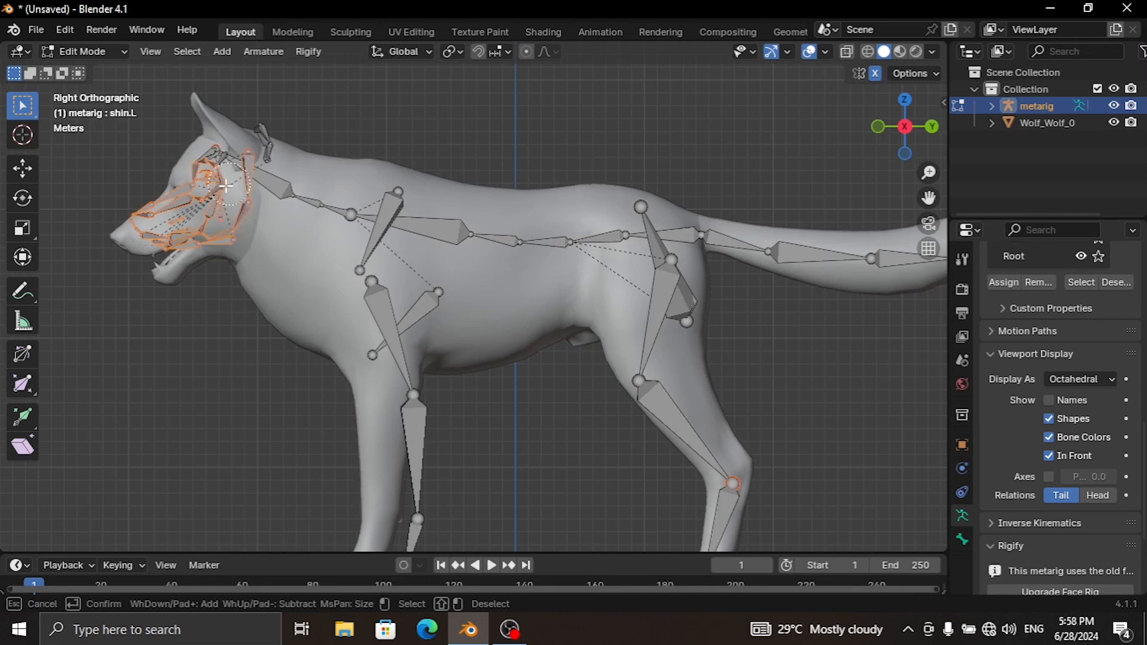
pyautogui.press('Escape')
pyautogui.press('x')
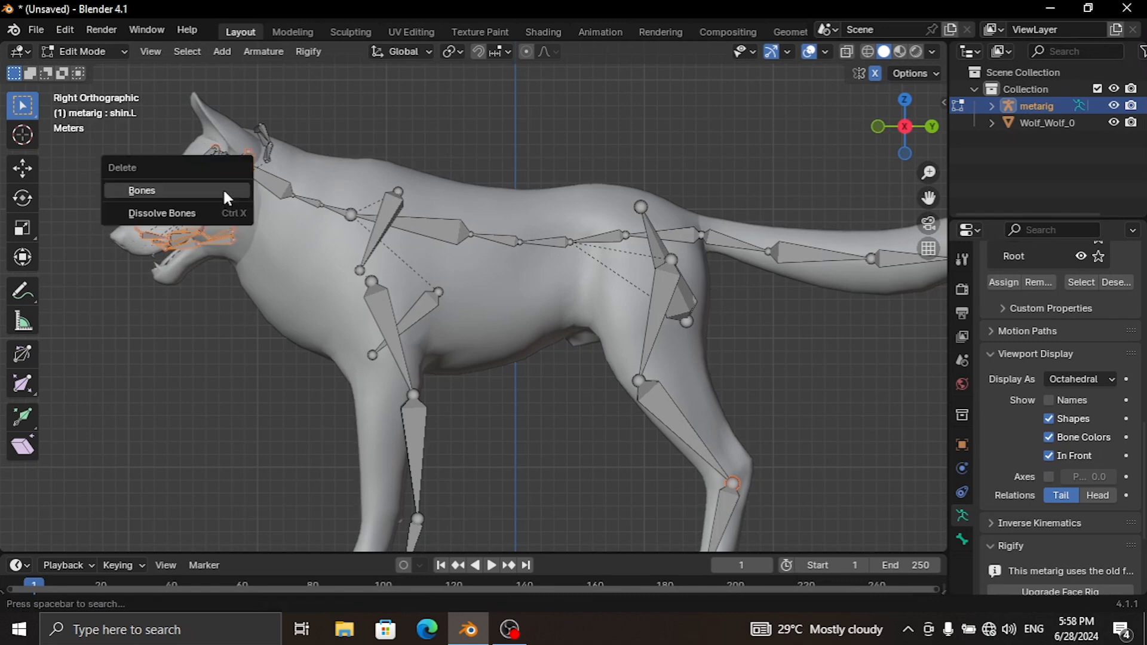
pyautogui.click(152, 190)
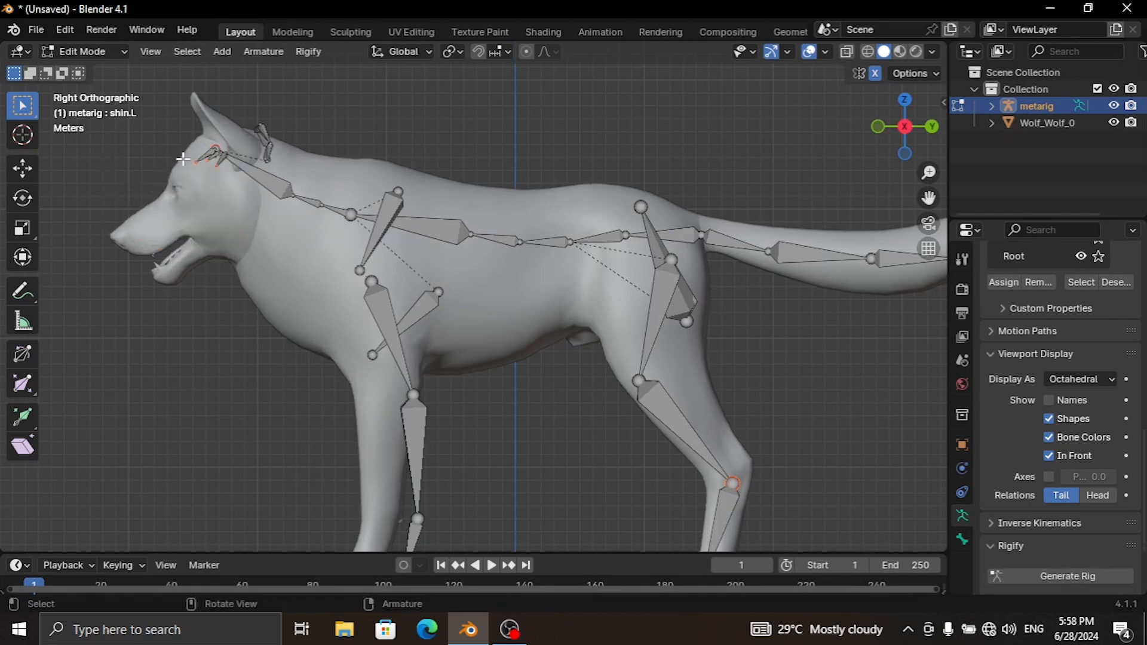
# Delete the ear bones and the leftover bones at the top of the wolf's head, including spine.011.
pyautogui.click(265, 139)
pyautogui.press('x')
pyautogui.click(287, 161)
pyautogui.moveTo(194, 147); pyautogui.dragTo(223, 170)
pyautogui.press('x')
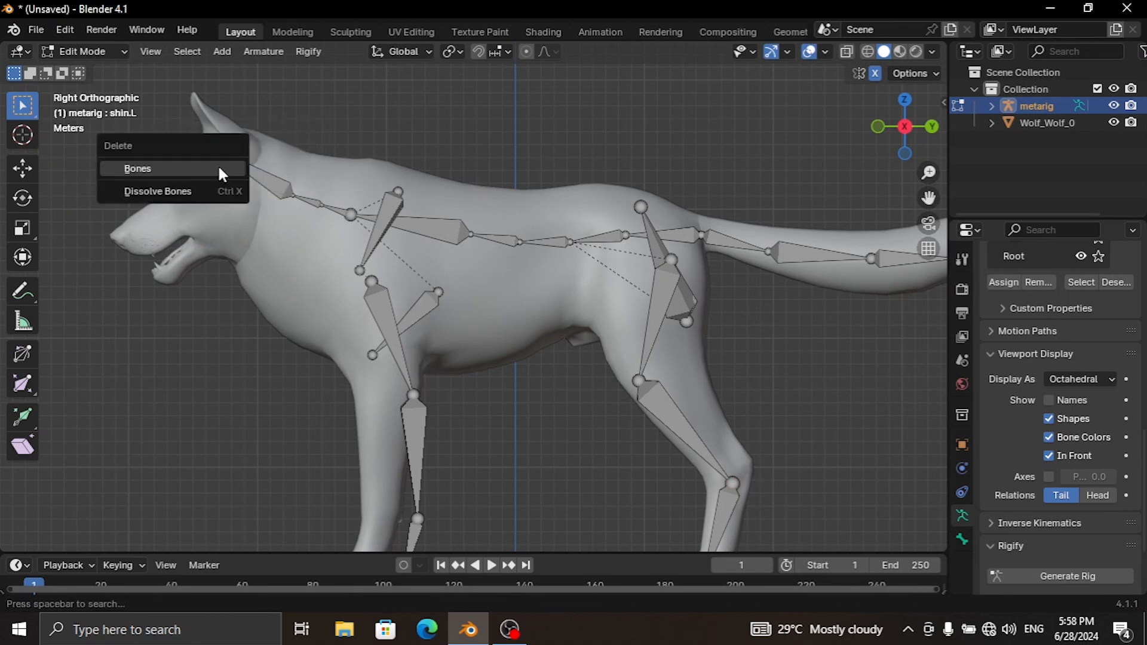
pyautogui.click(224, 169)
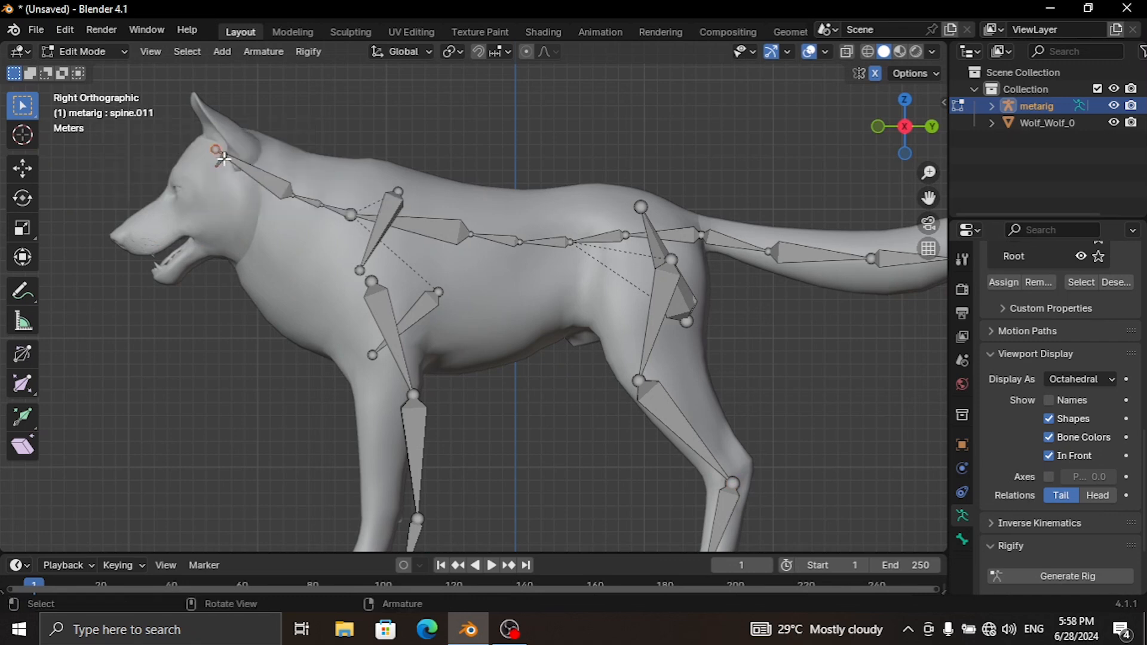
pyautogui.press('x')
pyautogui.click(222, 157)
# Circle-select the small toe bones of one hind paw and delete them together with their mirrored counterparts.
pyautogui.scroll(-4, 249, 166)
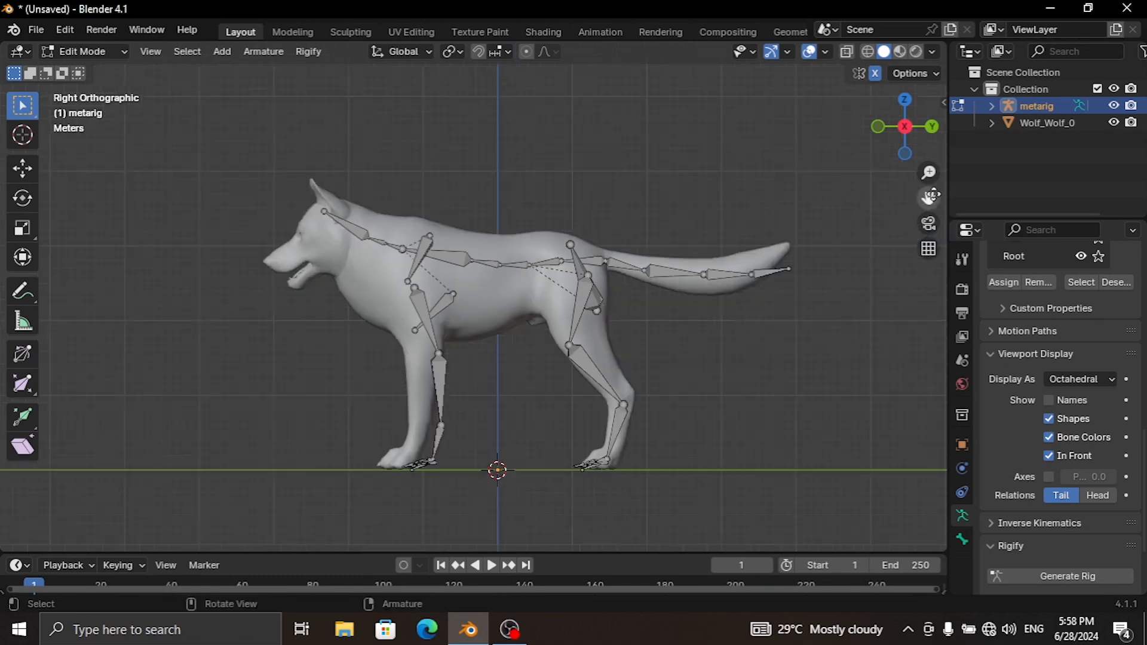
pyautogui.keyDown('shift'); pyautogui.moveTo(760, 475); pyautogui.dragTo(626, 326, button='middle'); pyautogui.keyUp('shift')
pyautogui.scroll(5, 537, 338)
pyautogui.moveTo(537, 338); pyautogui.dragTo(589, 425, button='middle')
pyautogui.press('c')
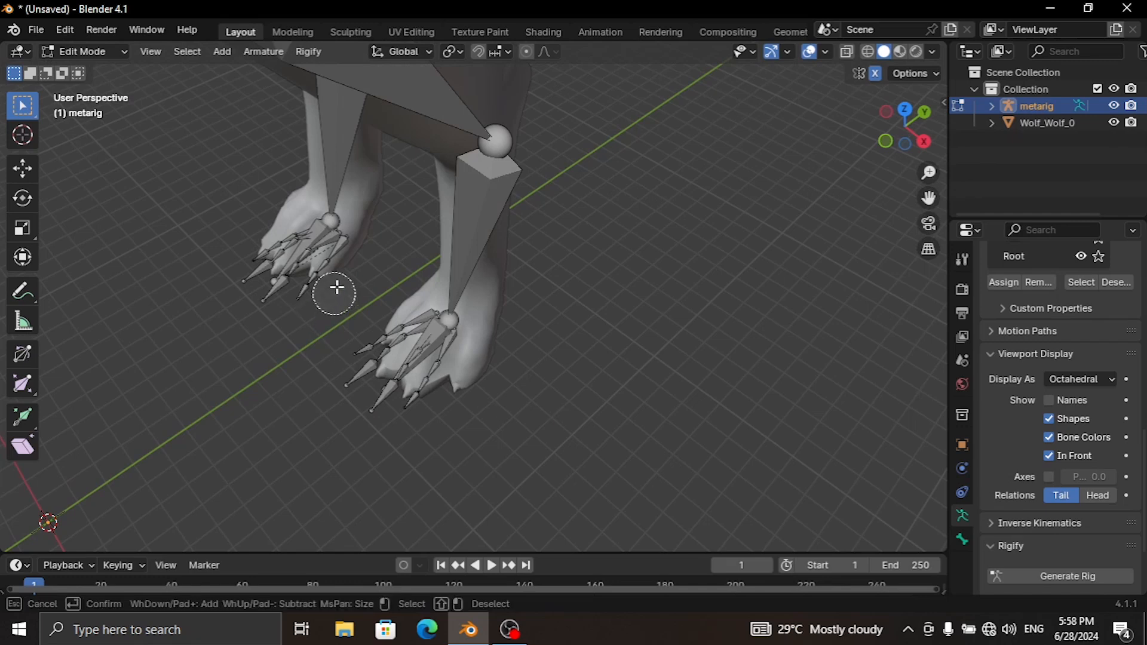
pyautogui.moveTo(333, 286)
pyautogui.mouseDown()
pyautogui.moveTo(340, 257)
pyautogui.moveTo(323, 263)
pyautogui.moveTo(317, 288)
pyautogui.moveTo(318, 268)
pyautogui.moveTo(263, 251)
pyautogui.moveTo(293, 234)
pyautogui.moveTo(257, 263)
pyautogui.moveTo(280, 263)
pyautogui.mouseUp()
pyautogui.rightClick(279, 251)
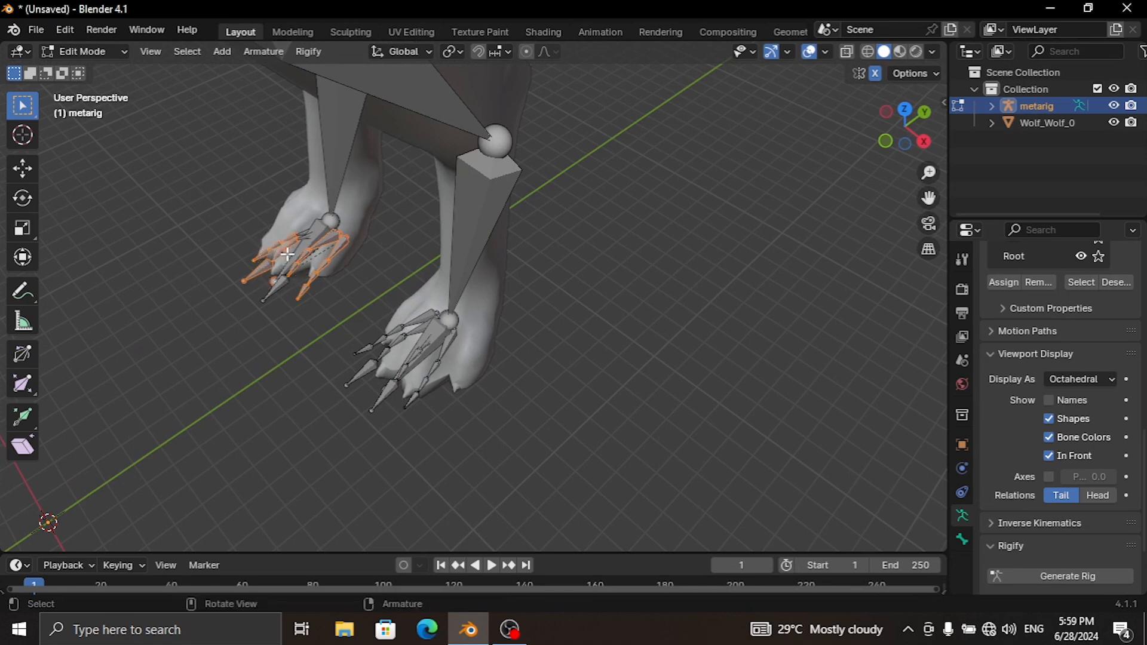
pyautogui.press('x')
pyautogui.click(288, 253)
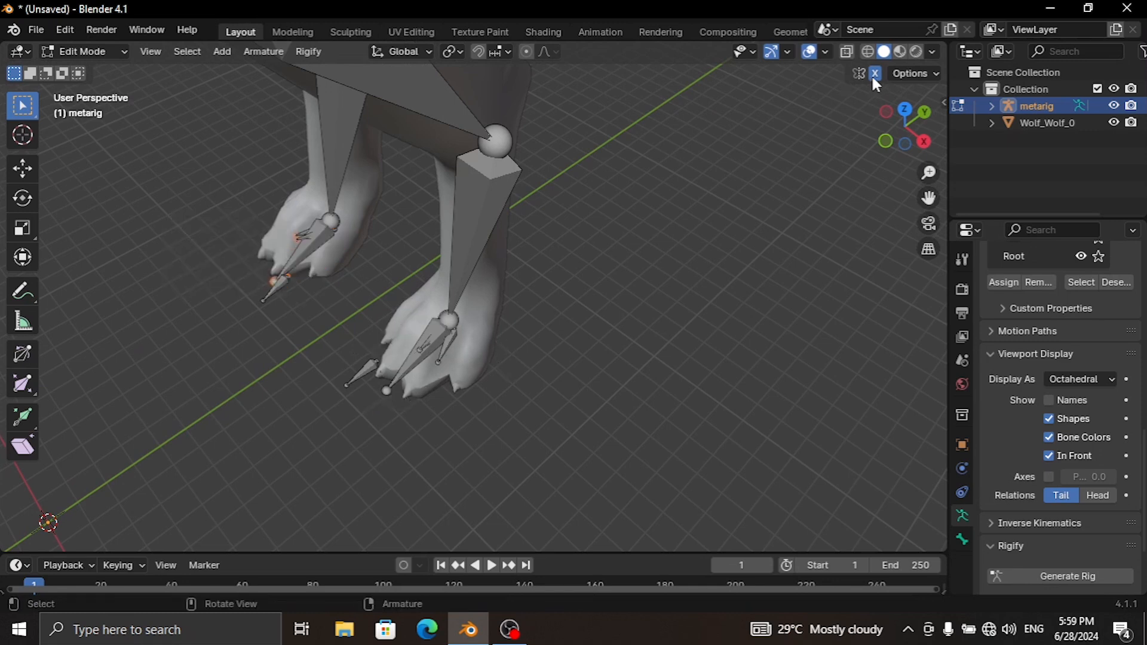
# Delete the leftover toe and palm bones of the hind paws, keeping a single toe bone in each paw.
pyautogui.moveTo(345, 349); pyautogui.dragTo(374, 383)
pyautogui.press('x')
pyautogui.click(368, 364)
pyautogui.click(454, 339)
pyautogui.press('x')
pyautogui.click(448, 351)
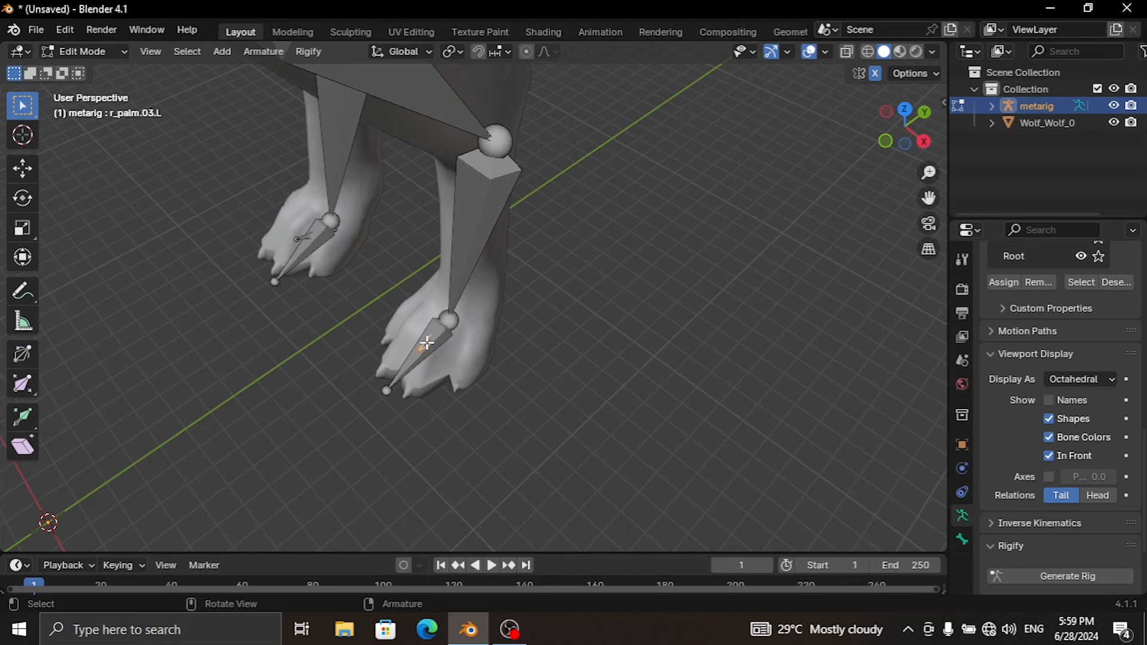
pyautogui.press('x')
pyautogui.click(427, 343)
# Circle-select the small toe bones of the left front paw and delete them.
pyautogui.moveTo(462, 338); pyautogui.dragTo(382, 261, button='middle')
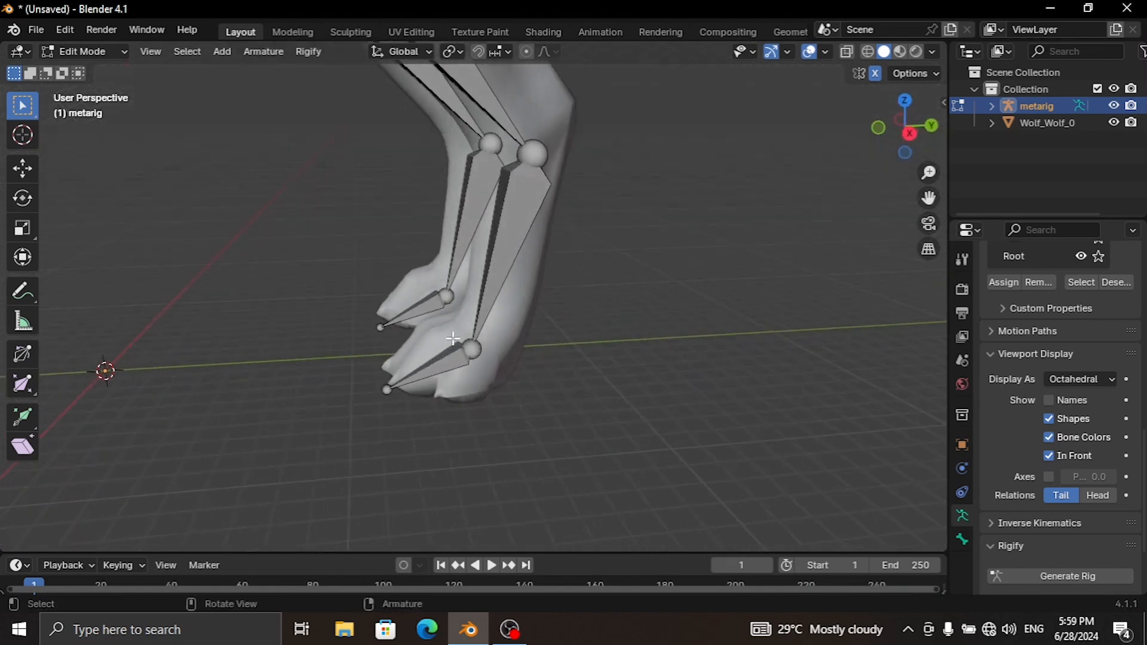
pyautogui.moveTo(928, 198); pyautogui.dragTo(1107, 277)
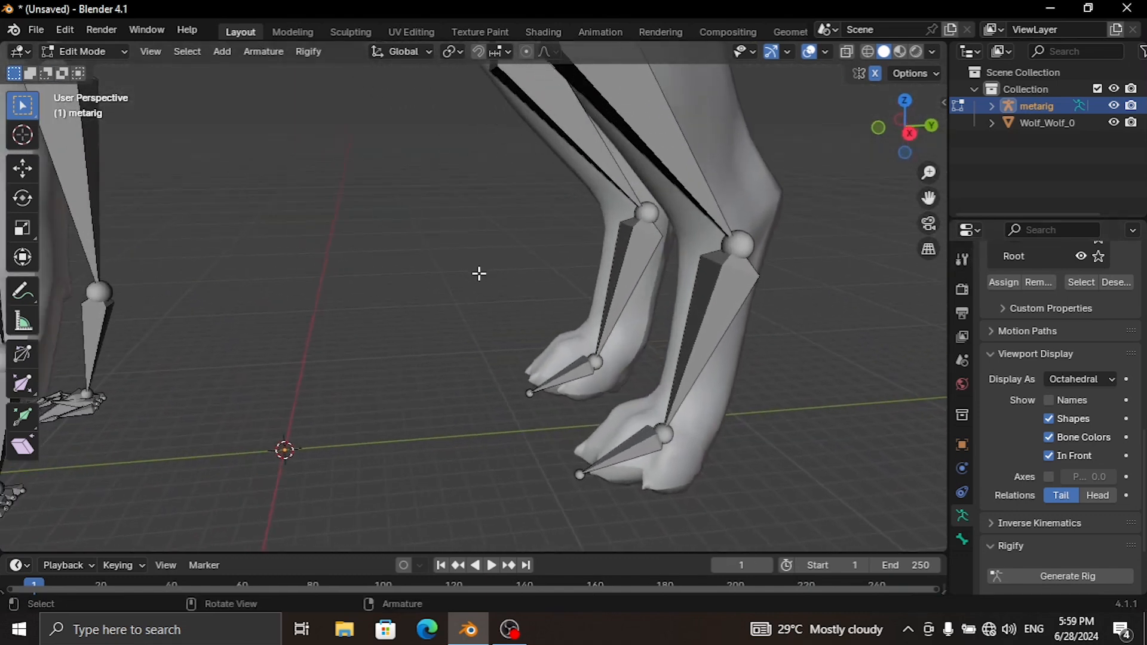
pyautogui.scroll(-3, 476, 274)
pyautogui.moveTo(415, 310); pyautogui.dragTo(472, 297, button='middle')
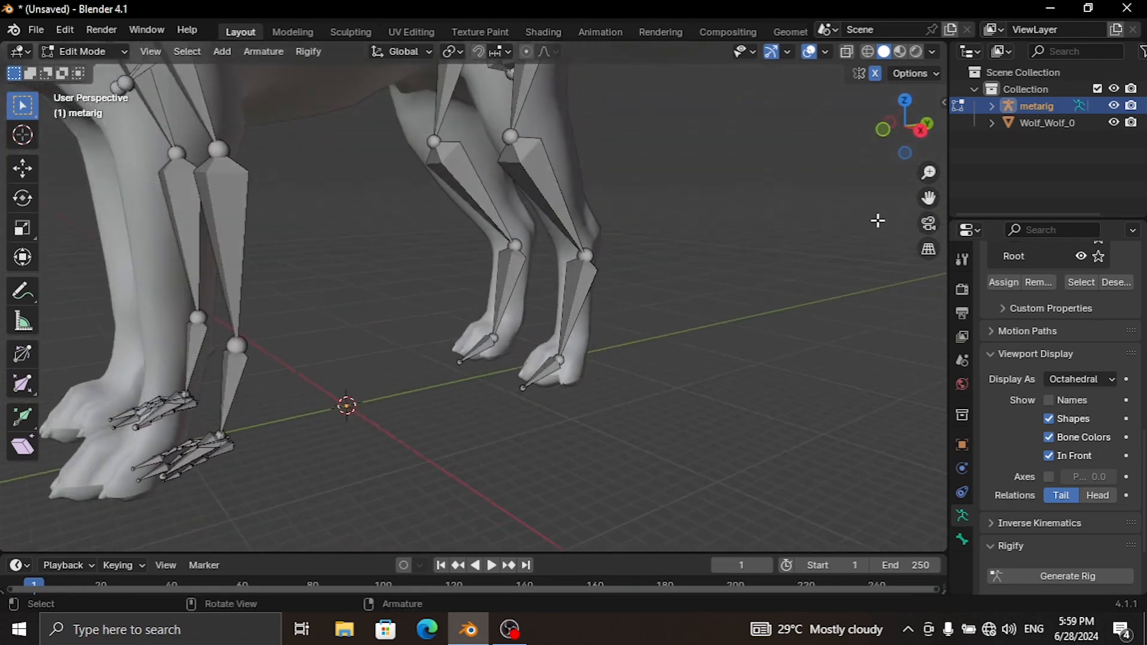
pyautogui.moveTo(928, 198); pyautogui.dragTo(627, 321)
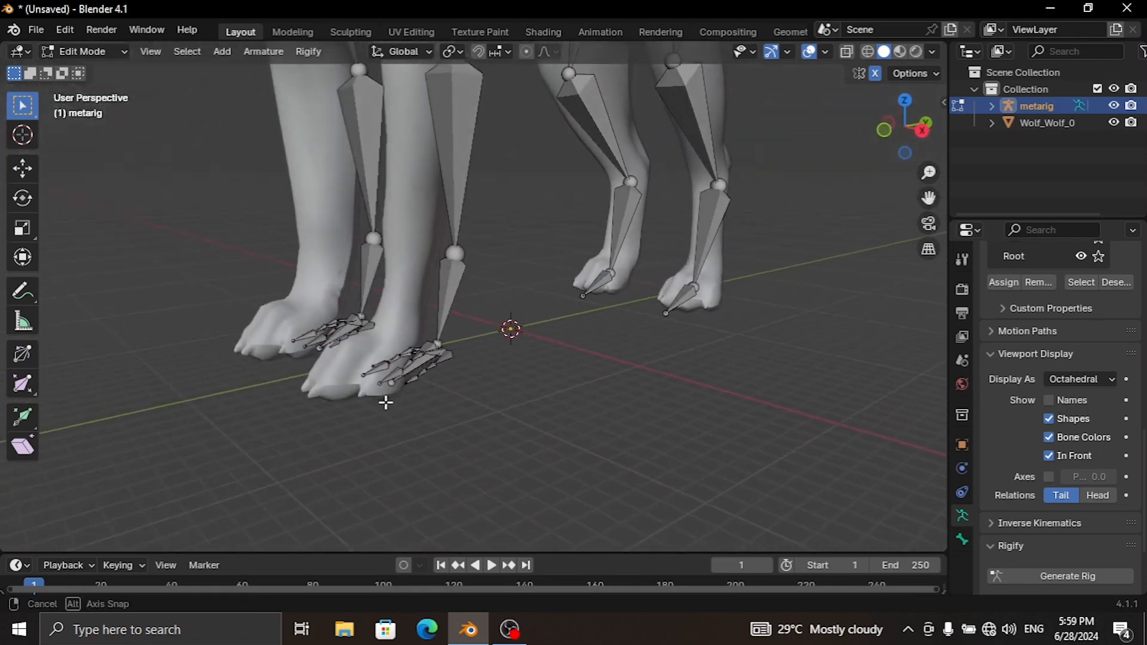
pyautogui.moveTo(384, 402); pyautogui.dragTo(371, 410, button='middle')
pyautogui.scroll(5, 370, 410)
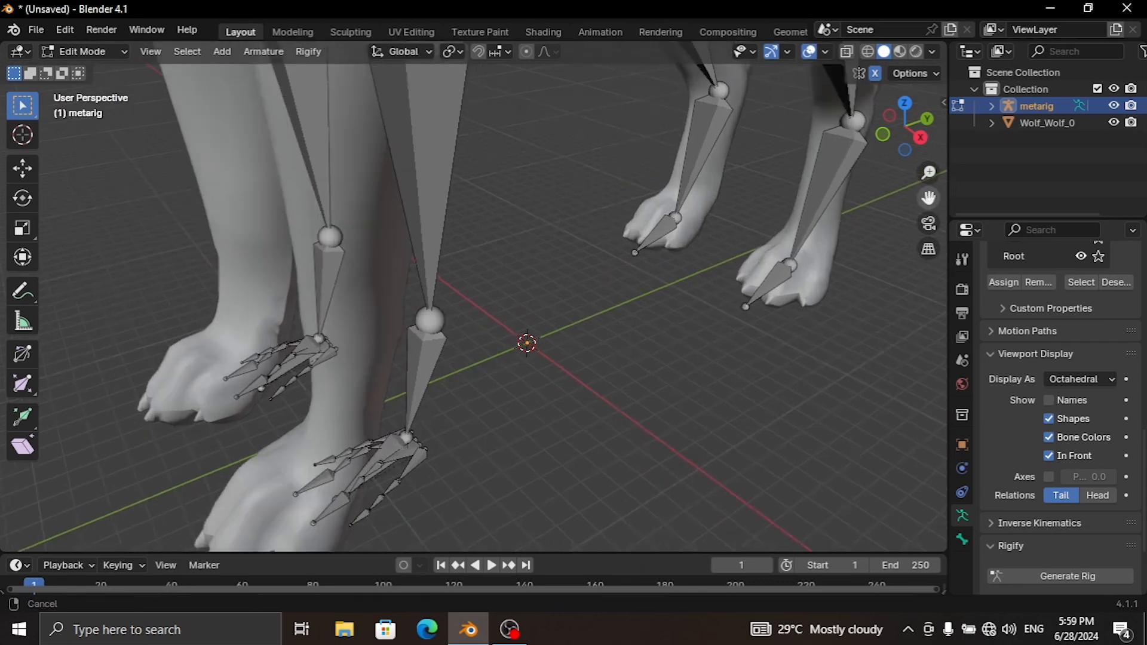
pyautogui.moveTo(436, 453)
pyautogui.mouseDown(button='middle')
pyautogui.moveTo(464, 450)
pyautogui.moveTo(433, 459)
pyautogui.moveTo(428, 445)
pyautogui.mouseUp(button='middle')
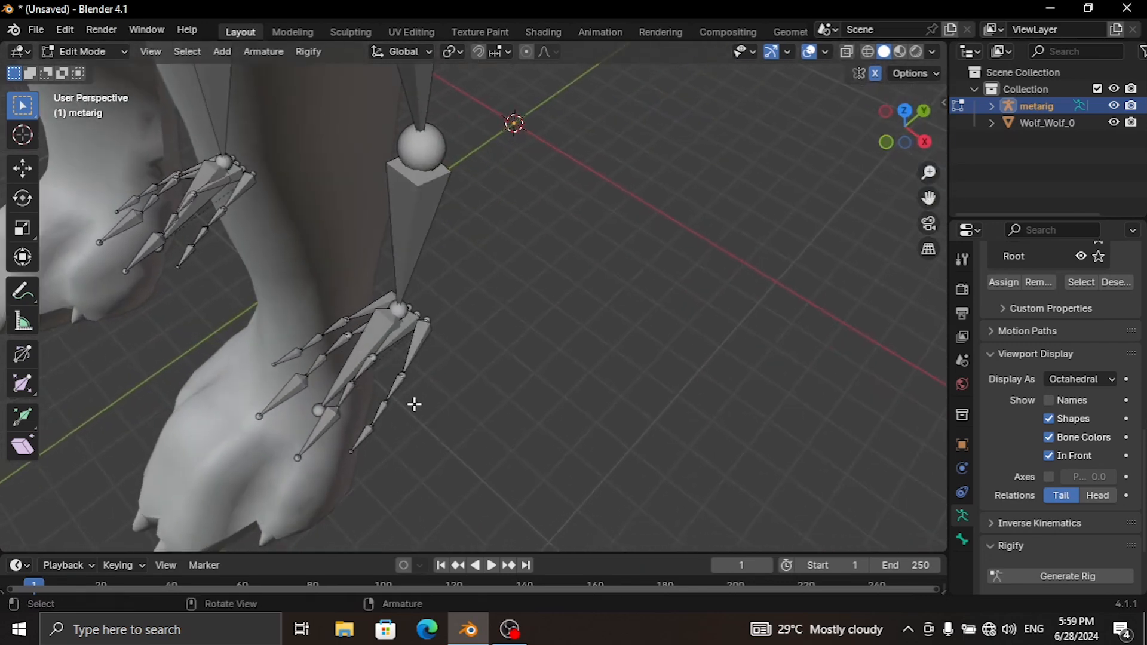
pyautogui.press('c')
pyautogui.moveTo(415, 341)
pyautogui.mouseDown()
pyautogui.moveTo(359, 423)
pyautogui.moveTo(333, 428)
pyautogui.moveTo(369, 379)
pyautogui.moveTo(384, 391)
pyautogui.moveTo(333, 334)
pyautogui.moveTo(277, 384)
pyautogui.mouseUp()
pyautogui.rightClick(276, 384)
pyautogui.press('x')
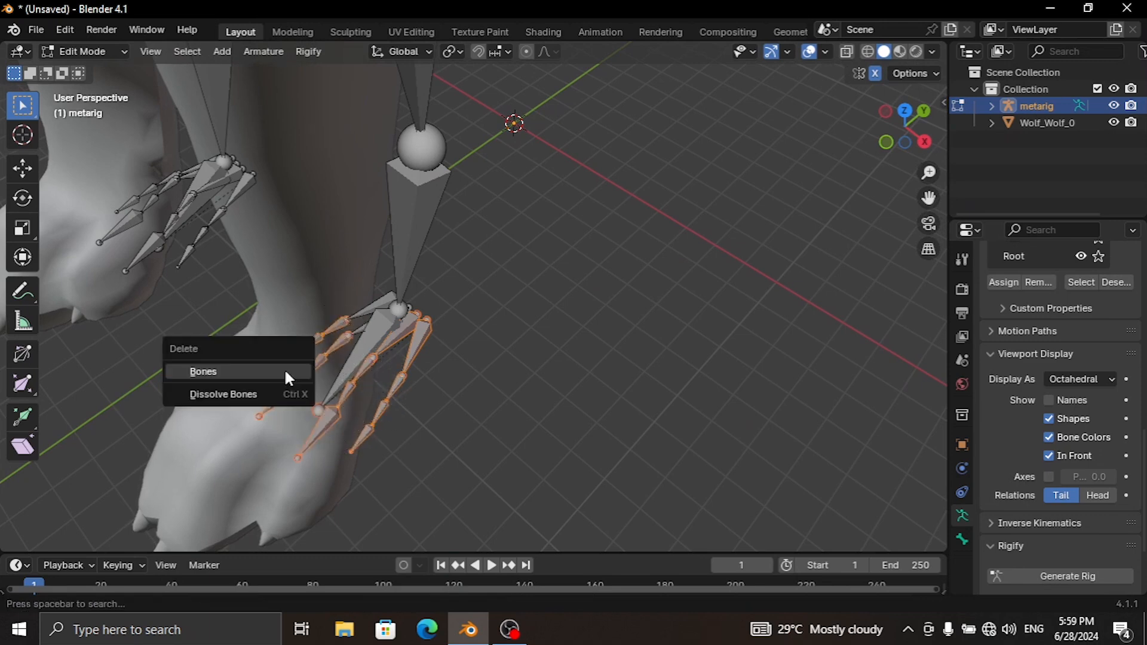
pyautogui.click(284, 369)
# Delete the remaining front palm bones, including f_palm.01.L and f_palm.02.L, keeping only the main toe bone.
pyautogui.press('x')
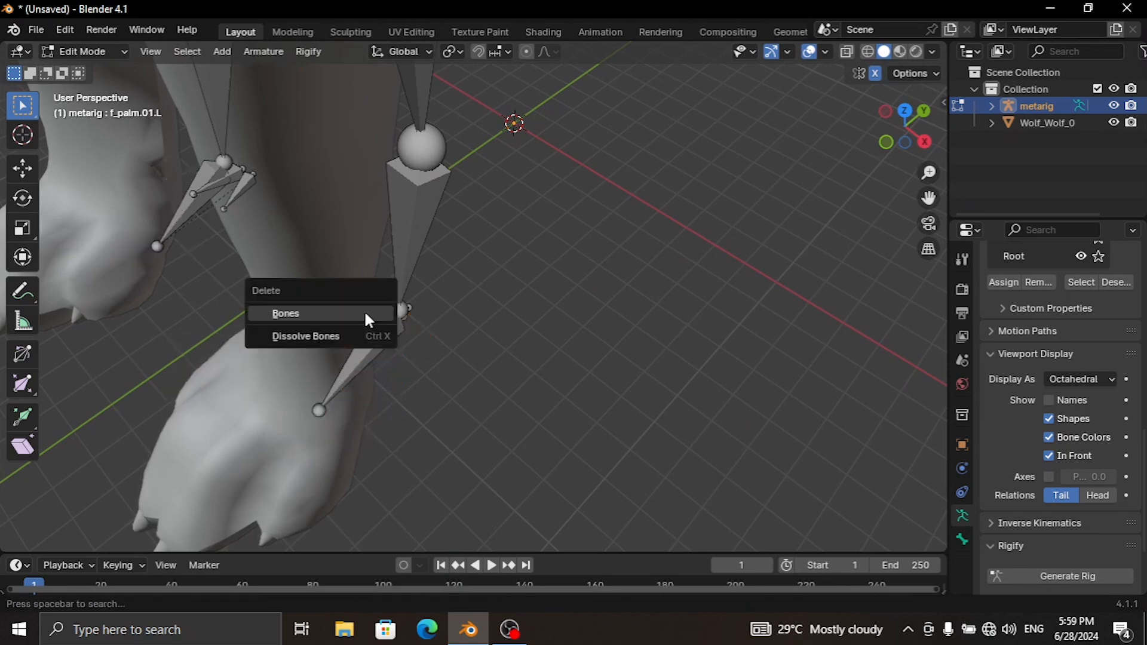
pyautogui.click(364, 312)
pyautogui.click(358, 331)
pyautogui.press('x')
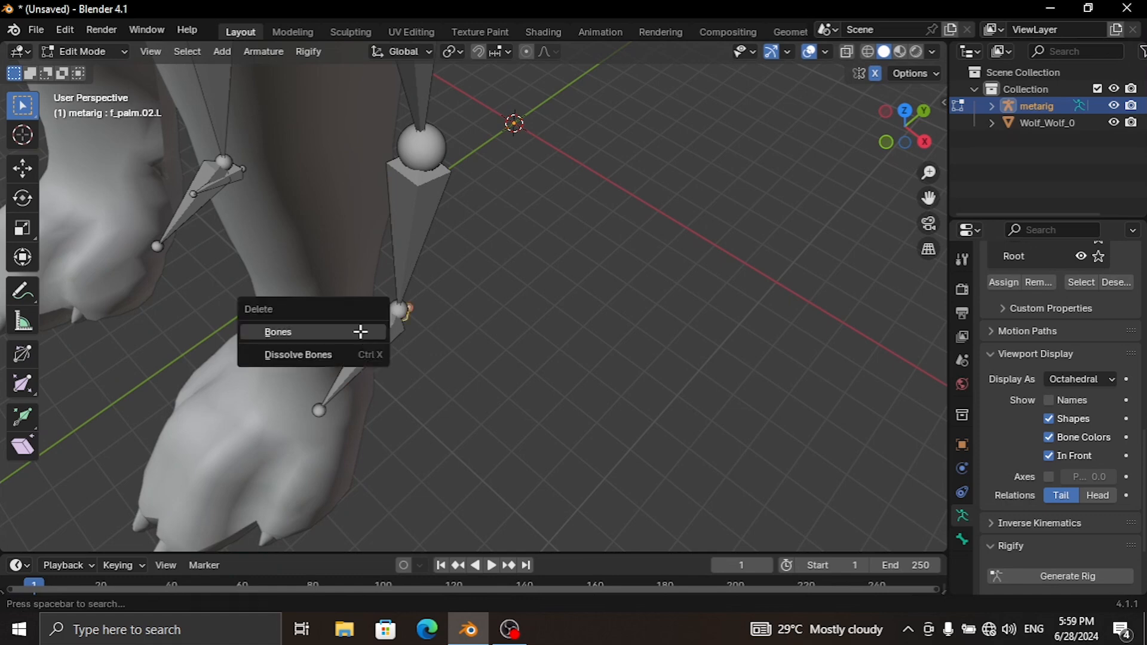
pyautogui.click(360, 331)
# Move the hind knee joint at the lower end of thigh.L so it sits inside the wolf's leg in side view.
pyautogui.moveTo(412, 351); pyautogui.dragTo(477, 326, button='middle')
pyautogui.press('KP_3')
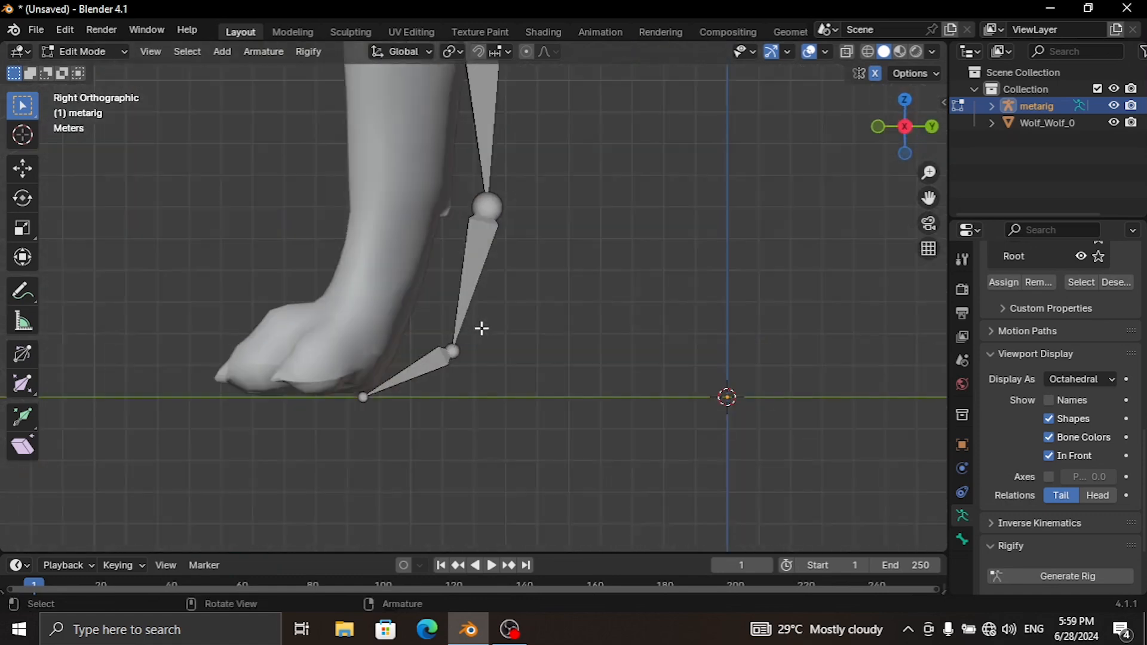
pyautogui.moveTo(928, 198); pyautogui.dragTo(316, 370)
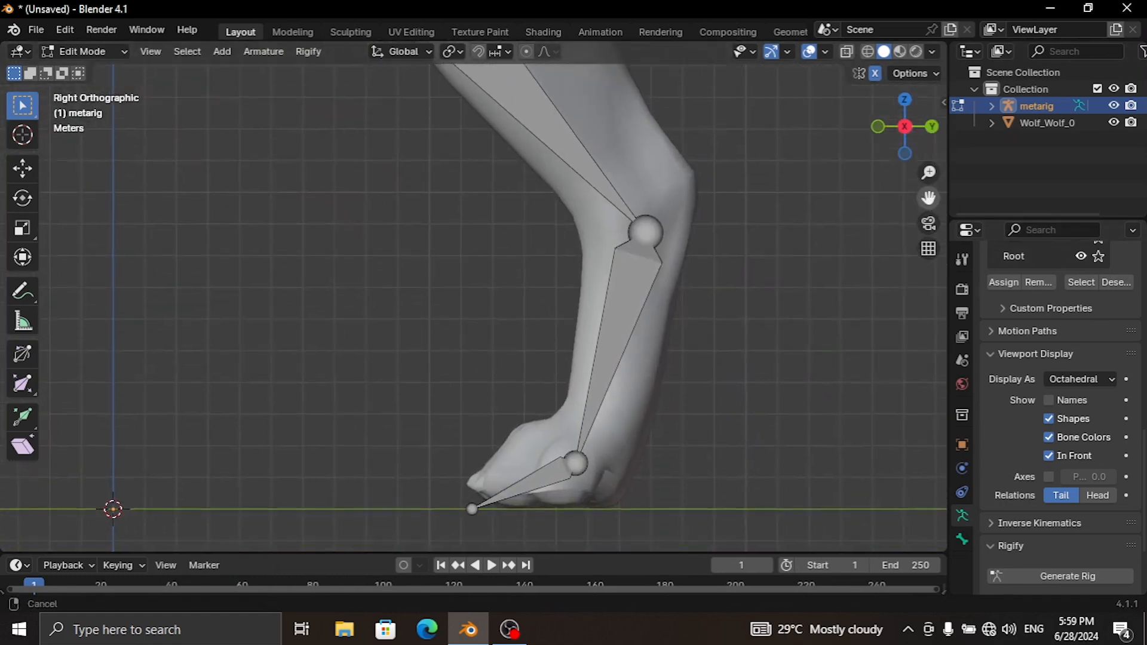
pyautogui.scroll(-2, 726, 338)
pyautogui.moveTo(930, 198); pyautogui.dragTo(536, 193)
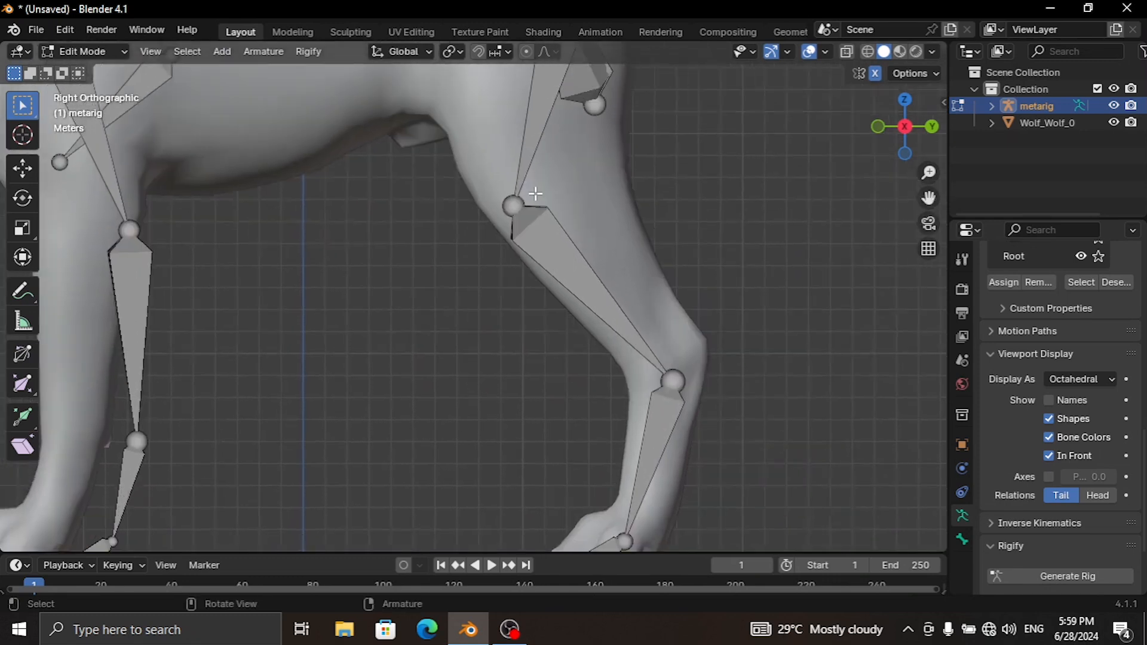
pyautogui.press('g')
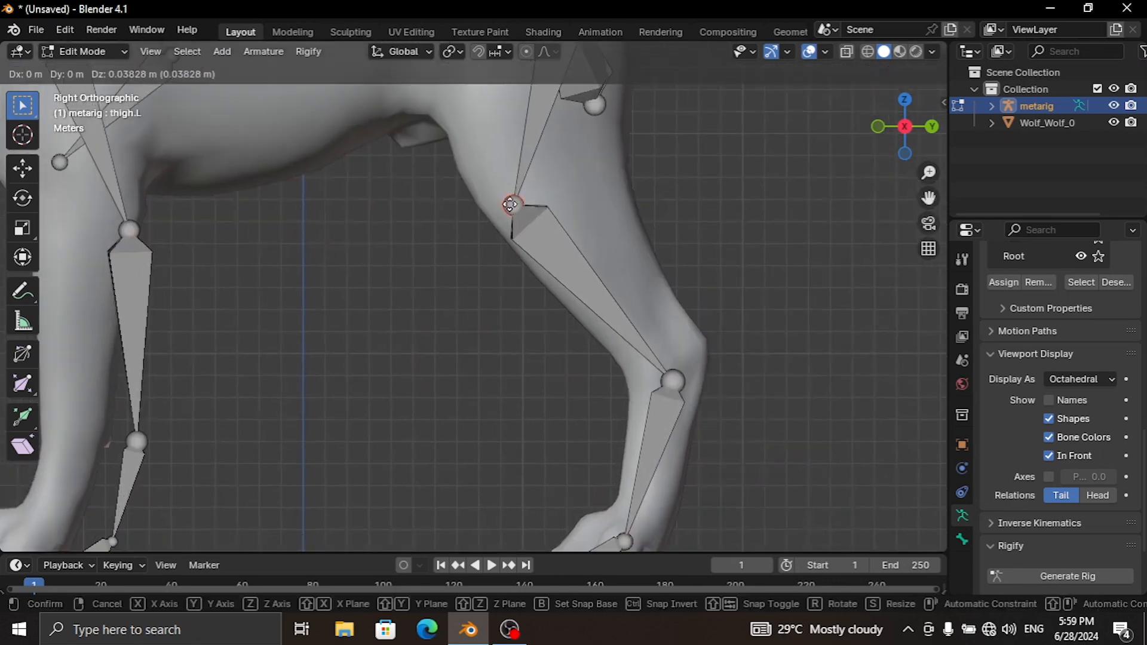
pyautogui.click(539, 175)
pyautogui.scroll(-3, 630, 213)
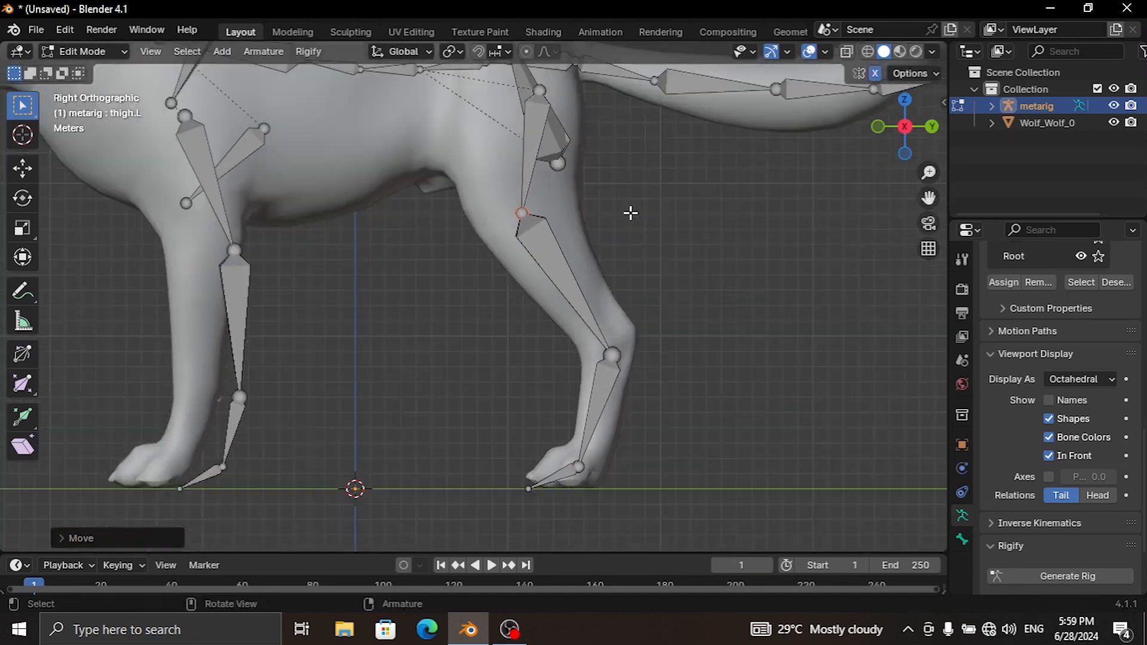
pyautogui.press('g')
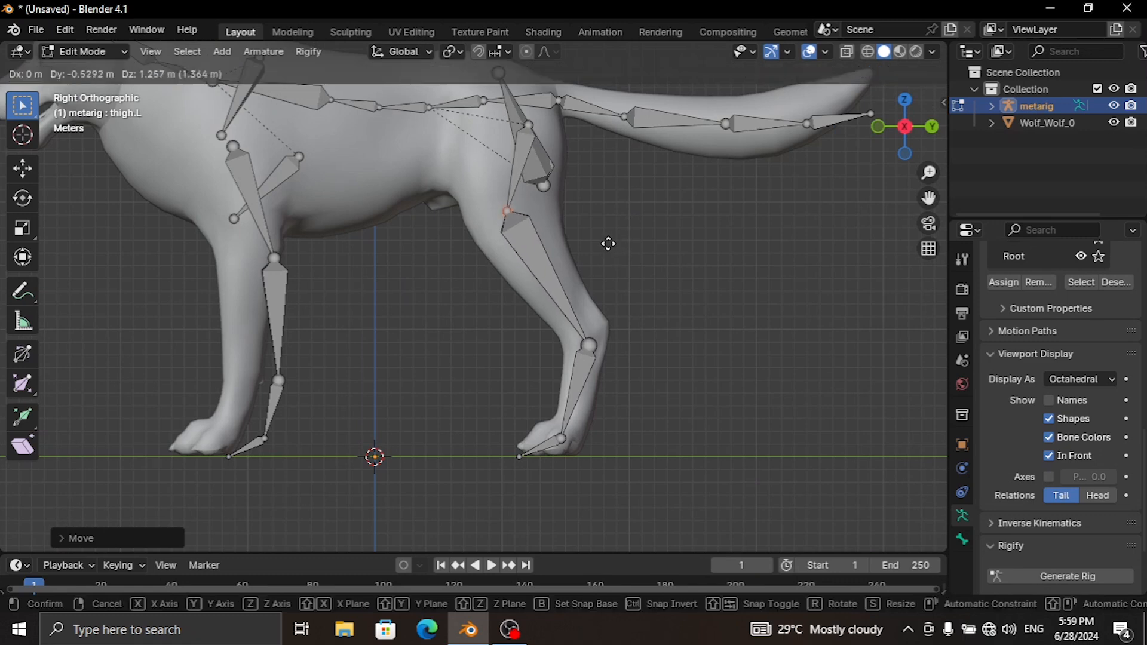
pyautogui.click(609, 249)
# Move the lower joints of shin.L and foot.L up to fit the wolf's hind hock and paw.
pyautogui.click(590, 345)
pyautogui.press('g')
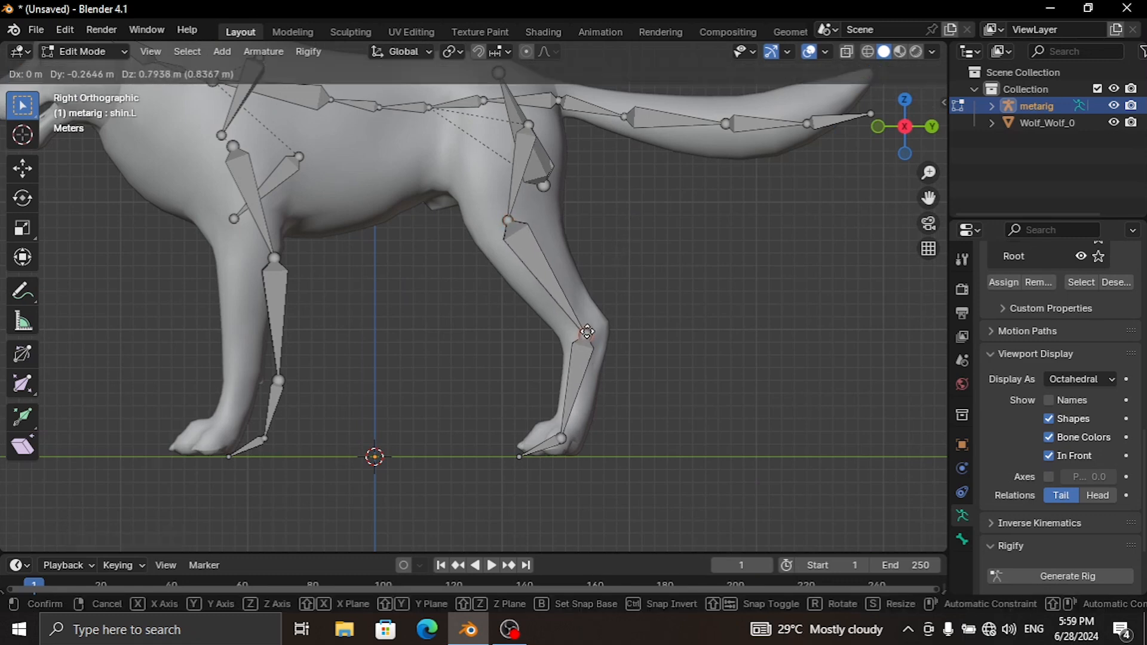
pyautogui.click(596, 355)
pyautogui.click(567, 442)
pyautogui.press('g')
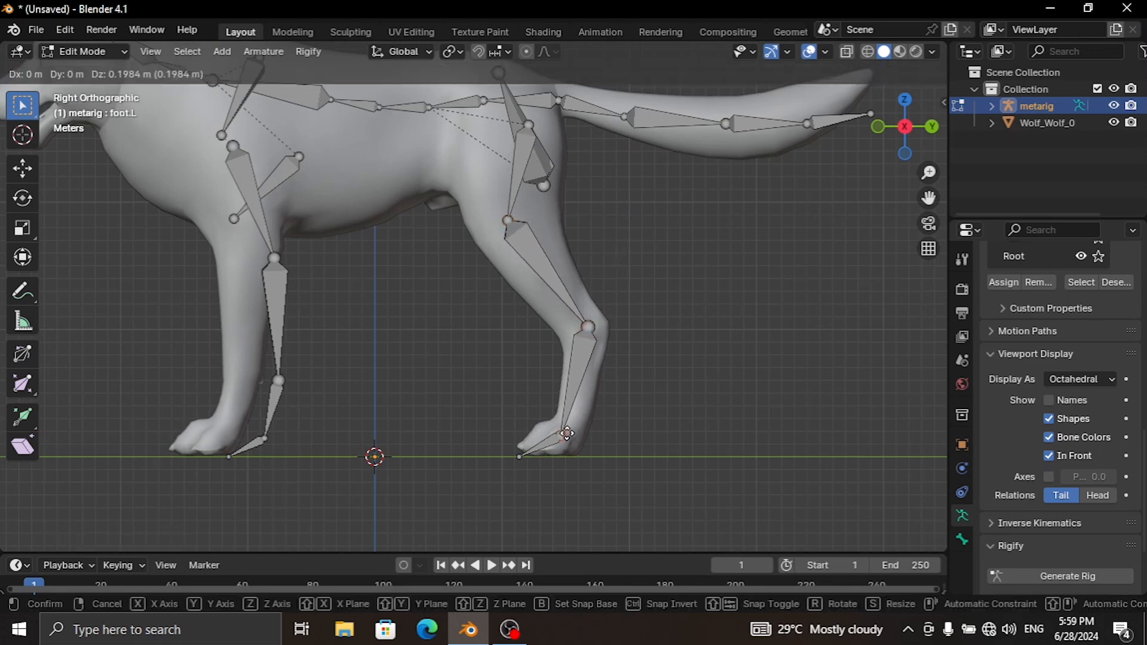
pyautogui.click(570, 432)
# Move the tip of toe.L to the front end of the hind paw.
pyautogui.click(518, 453)
pyautogui.press('g')
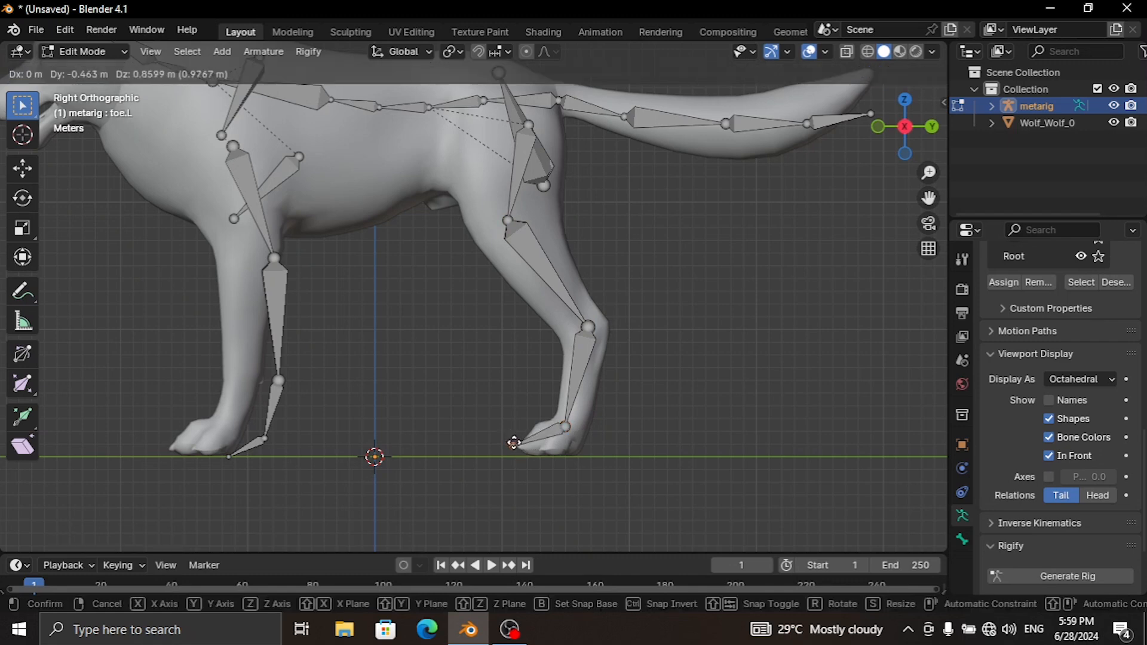
pyautogui.click(510, 440)
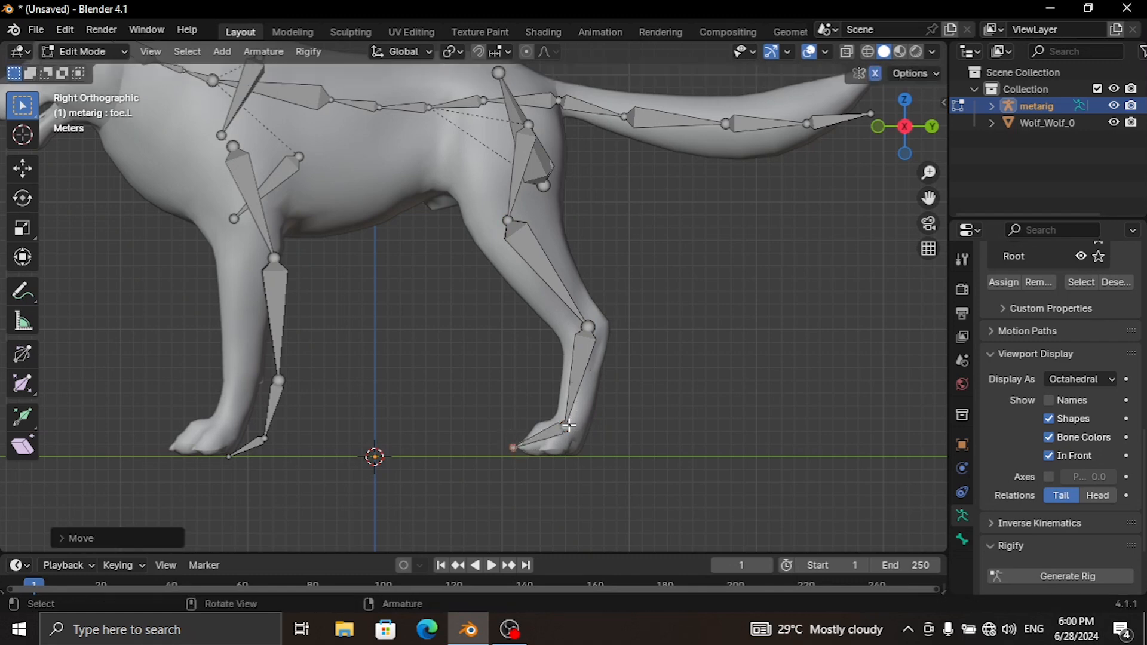
pyautogui.click(568, 426)
pyautogui.press('g')
pyautogui.rightClick(588, 345)
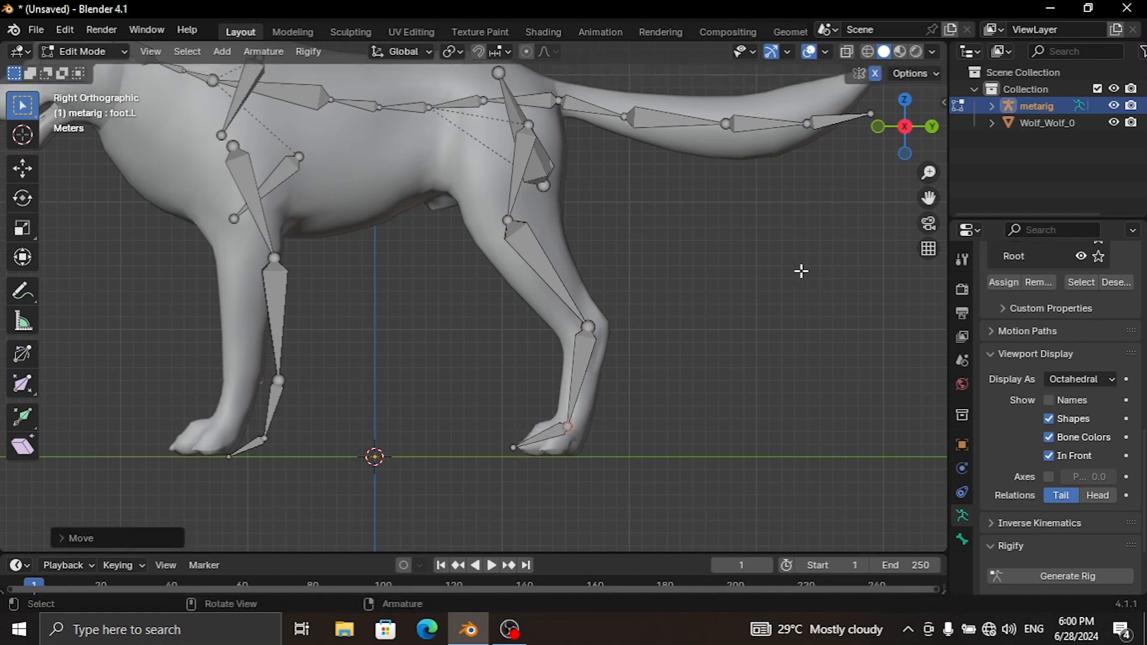
# Move the lower joint of front_shin.L forward into the wolf's front leg.
pyautogui.moveTo(928, 198); pyautogui.dragTo(159, 210)
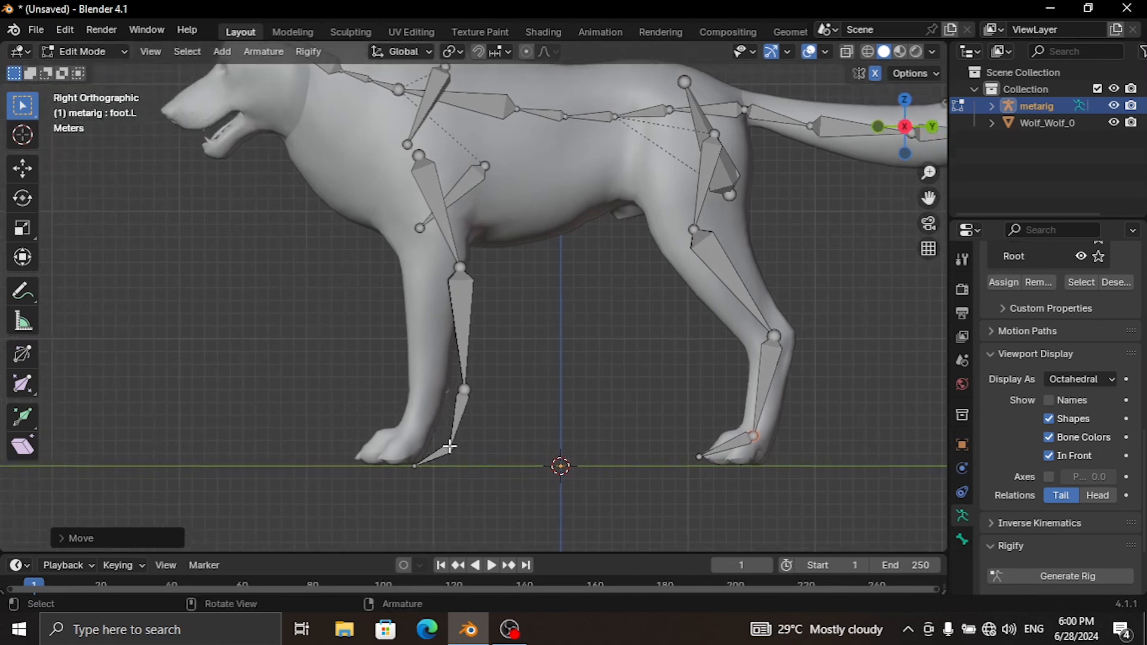
pyautogui.click(461, 404)
pyautogui.moveTo(463, 390); pyautogui.dragTo(425, 390)
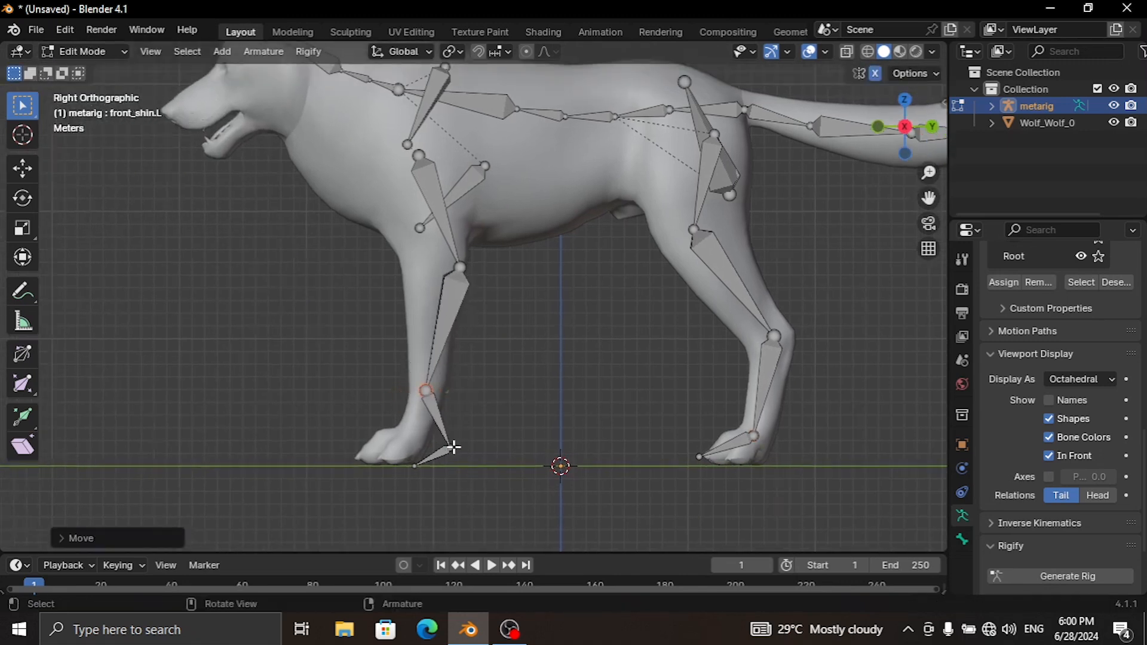
# Fit the elbow, wrist, paw joint and toe tip of the left front leg bones inside the mesh, and nudge foot.L's lower joint backward.
pyautogui.moveTo(454, 447); pyautogui.dragTo(348, 457)
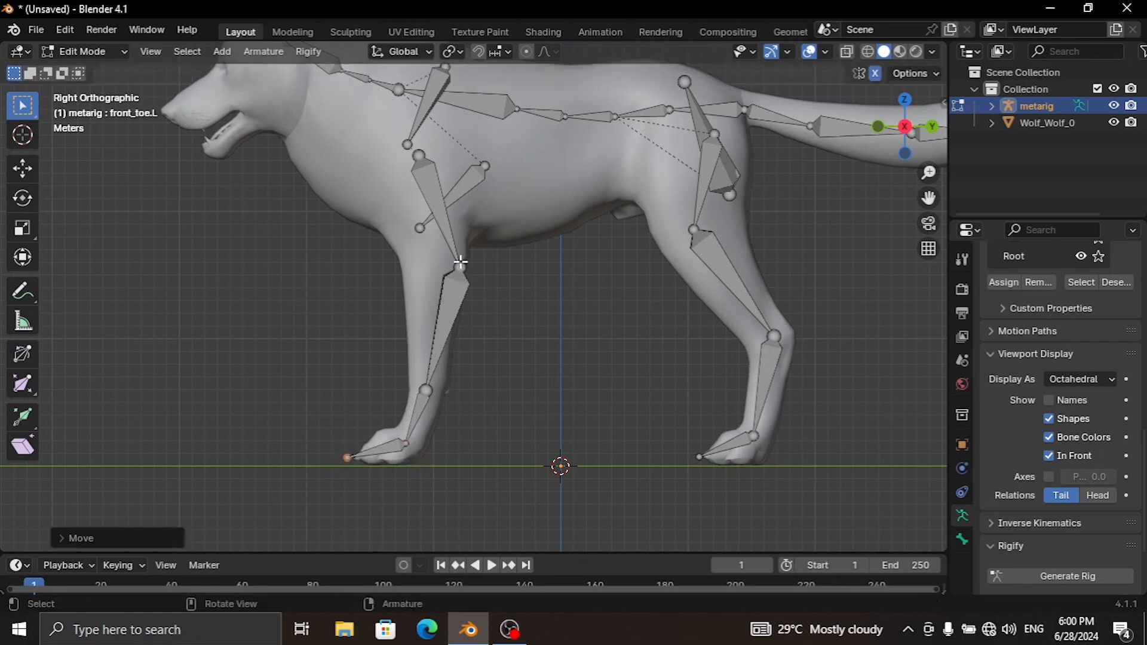
pyautogui.moveTo(460, 261); pyautogui.dragTo(435, 261)
pyautogui.moveTo(428, 391); pyautogui.dragTo(432, 394)
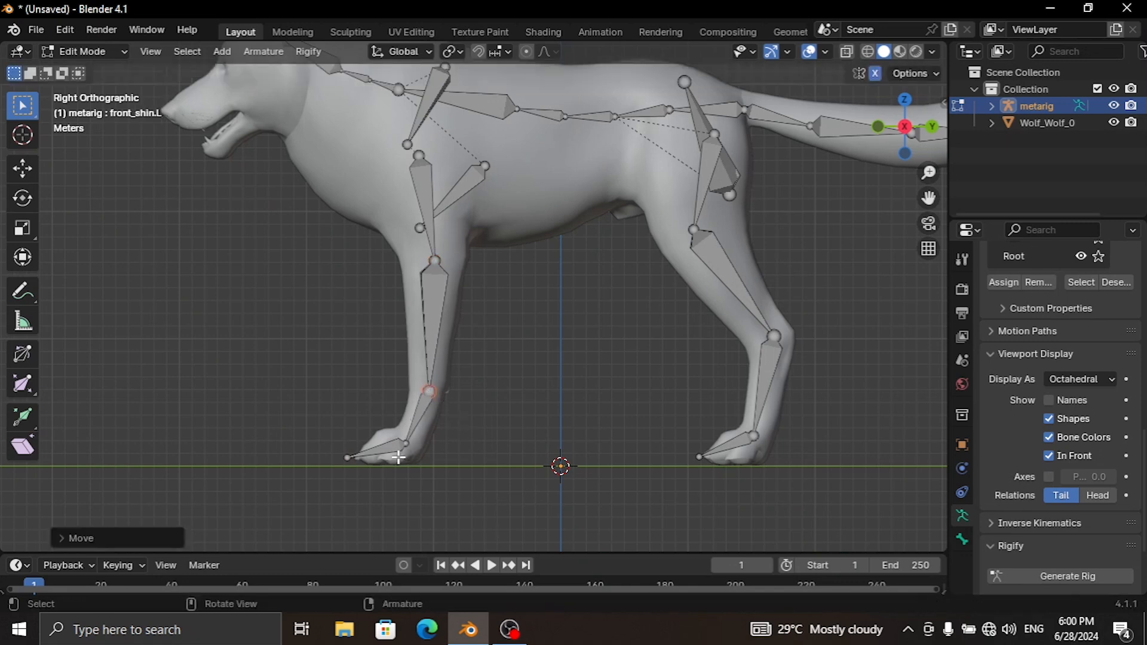
pyautogui.moveTo(406, 445); pyautogui.dragTo(408, 445)
pyautogui.moveTo(751, 439); pyautogui.dragTo(757, 442)
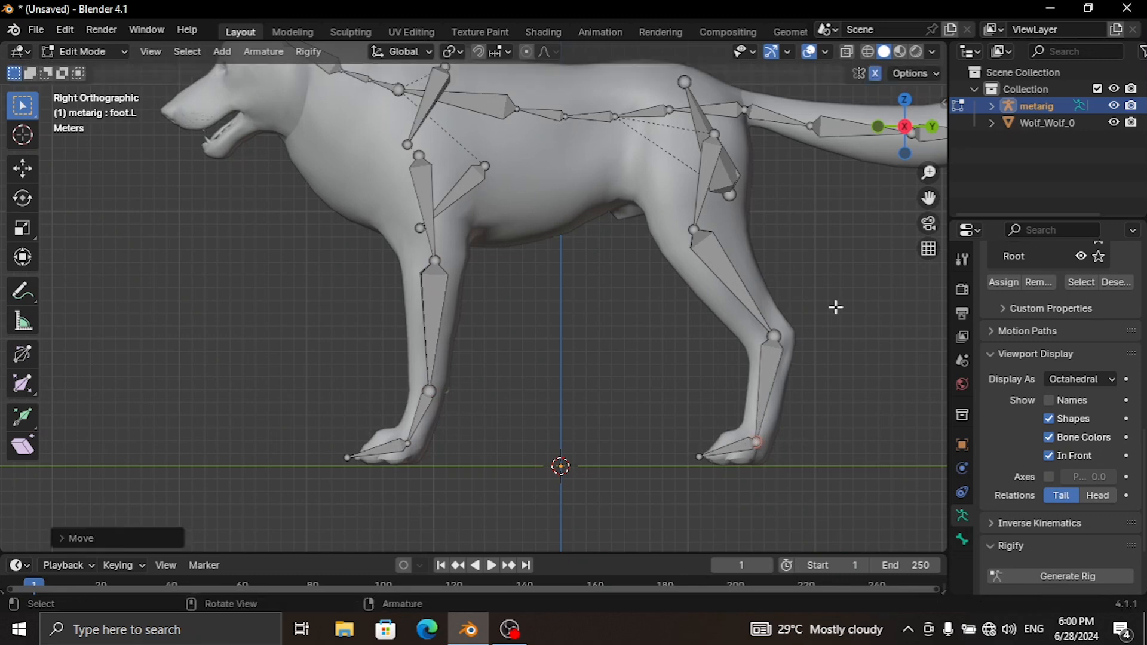
# Lower the mid-back joint at spine.007 slightly and move the tail-base joint at spine.004 about 1.35 m forward to the tail's root.
pyautogui.moveTo(928, 198); pyautogui.dragTo(915, 265)
pyautogui.moveTo(505, 173); pyautogui.dragTo(506, 182)
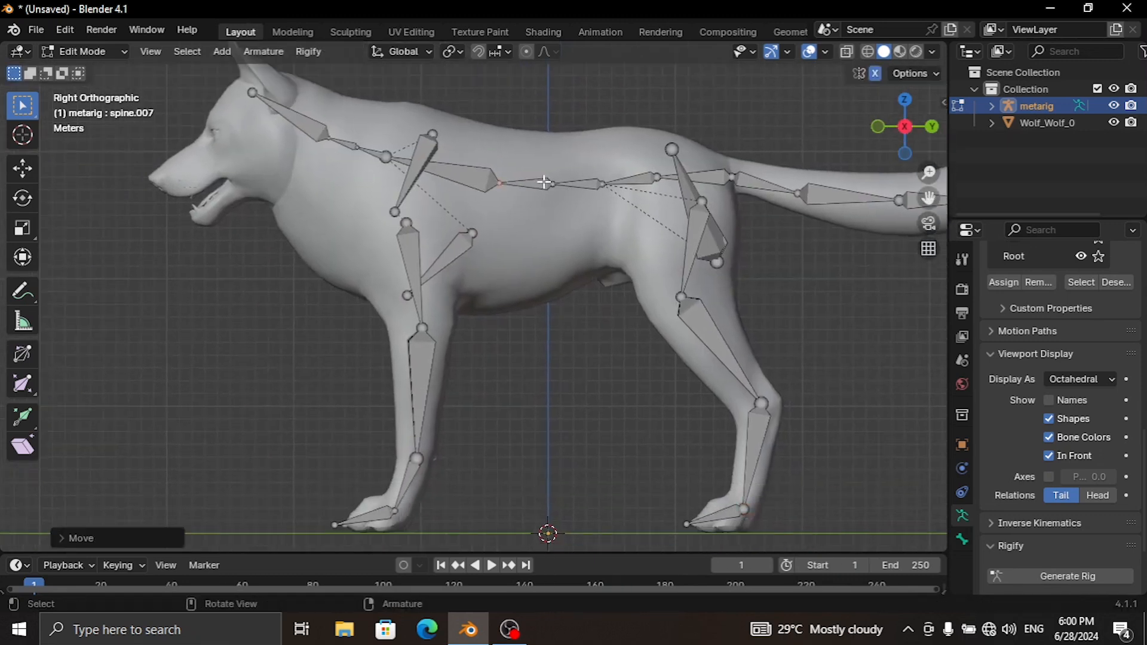
pyautogui.click(732, 178)
pyautogui.moveTo(928, 174); pyautogui.dragTo(1015, 149)
pyautogui.moveTo(928, 197); pyautogui.dragTo(631, 315)
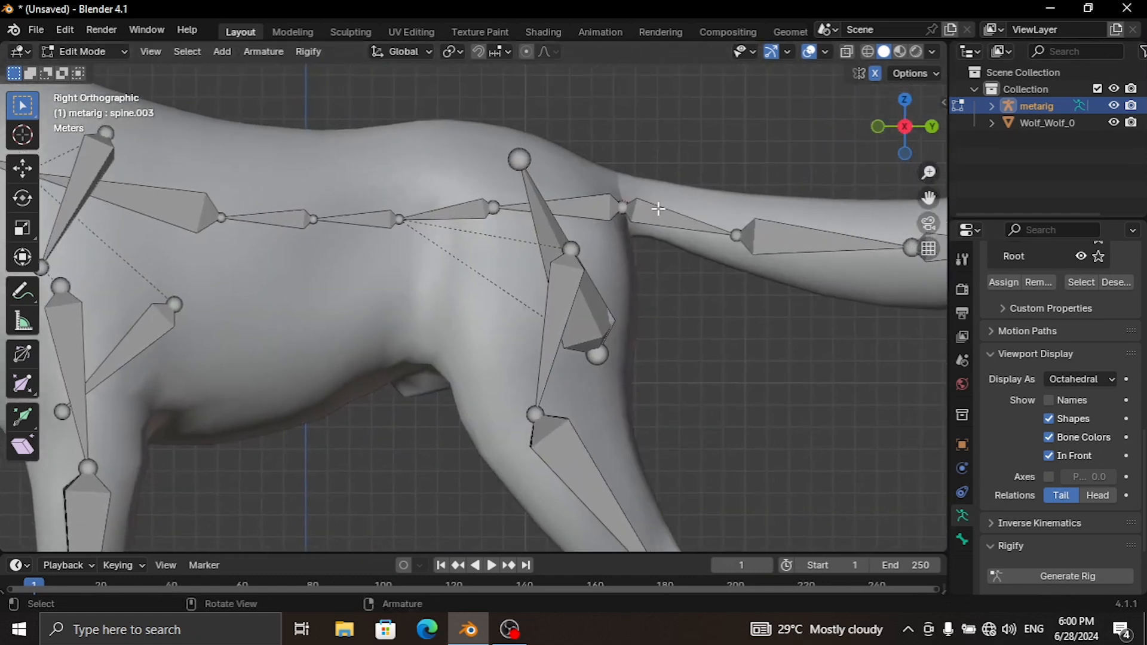
pyautogui.moveTo(627, 206); pyautogui.dragTo(642, 180)
pyautogui.hotkey('ctrl', 'z')
pyautogui.press('c')
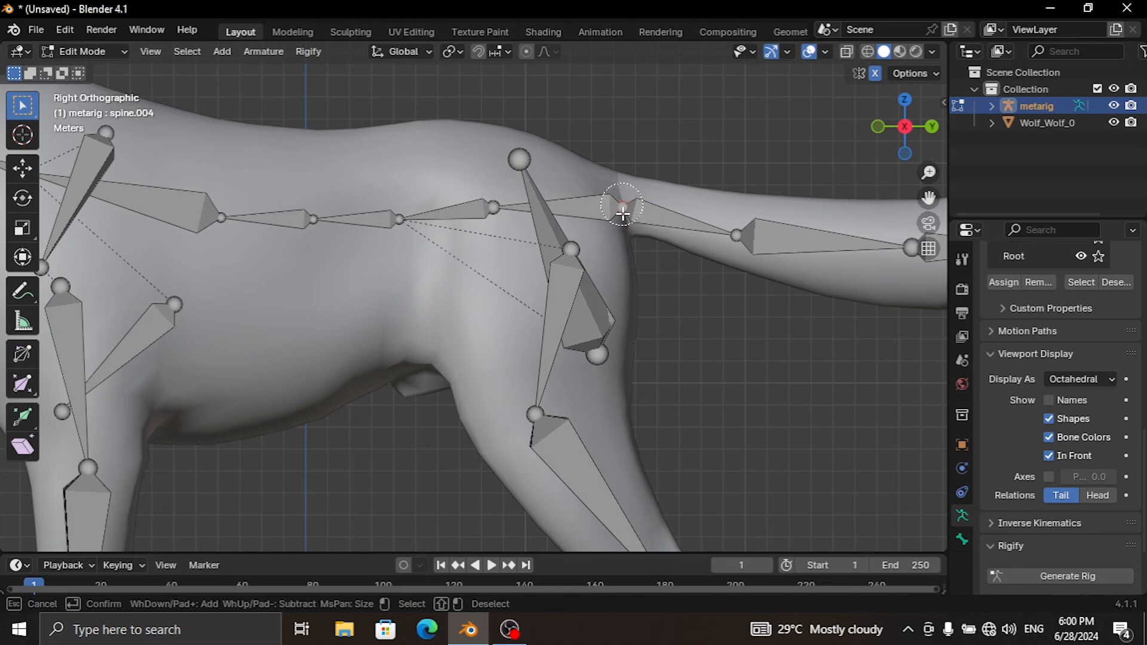
pyautogui.press('Escape')
pyautogui.press('g')
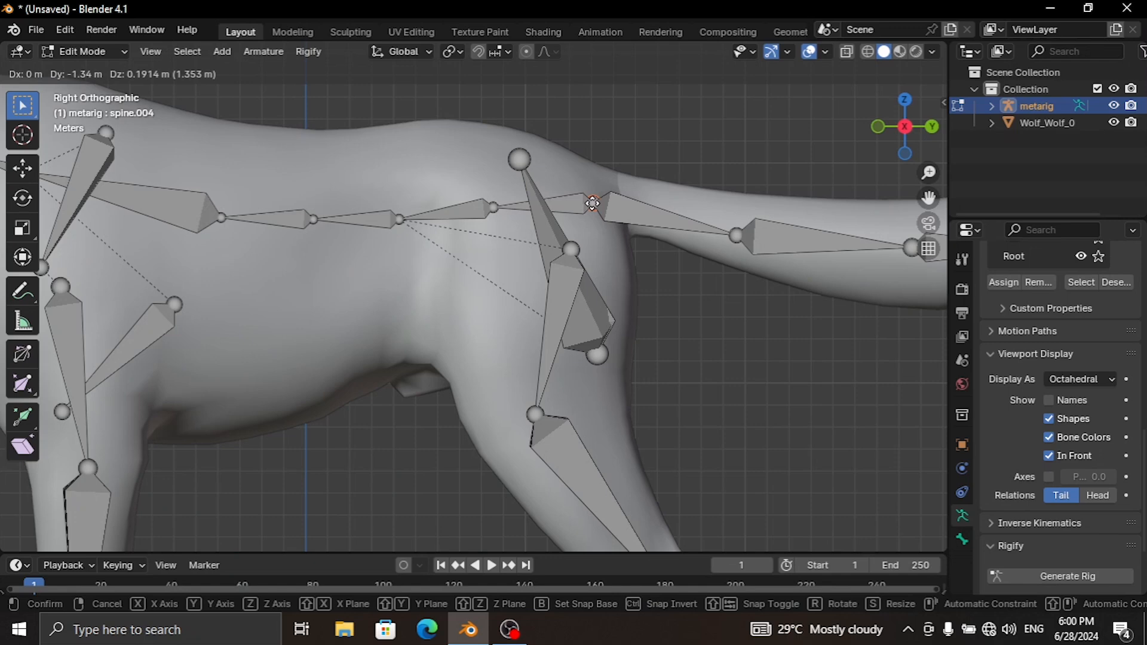
pyautogui.click(593, 204)
# Move the last tail bone's tip up to the end of the wolf's tail and raise the neighbouring spine.001 joint.
pyautogui.scroll(-4, 614, 199)
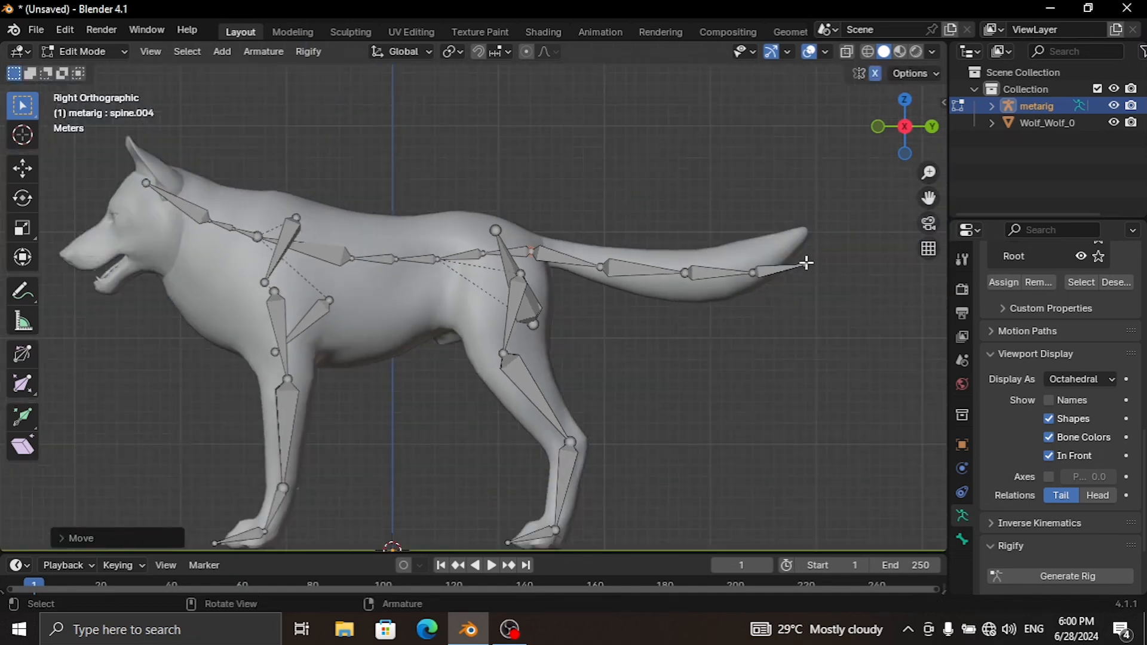
pyautogui.click(806, 264)
pyautogui.press('g')
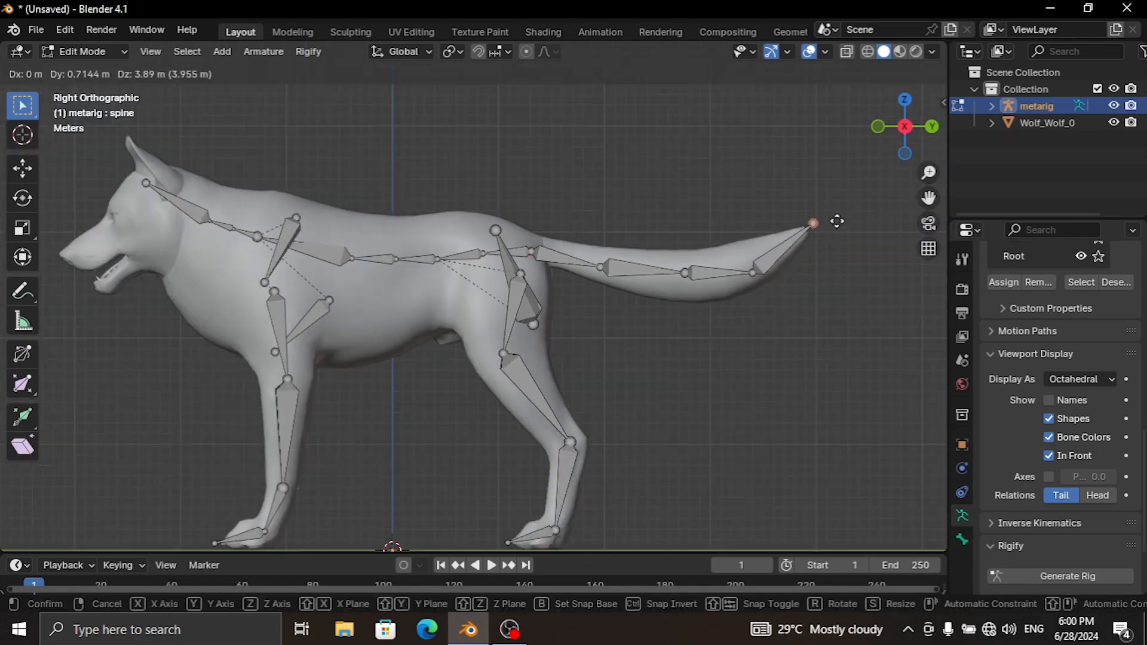
pyautogui.click(836, 223)
pyautogui.click(751, 272)
pyautogui.press('g')
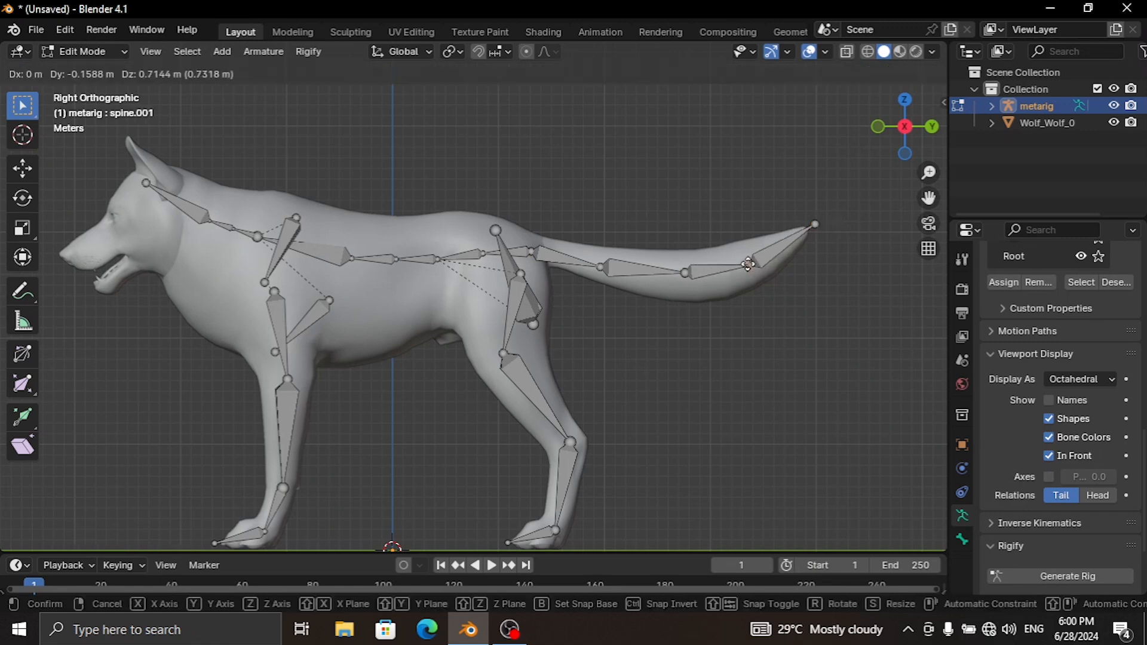
pyautogui.click(747, 273)
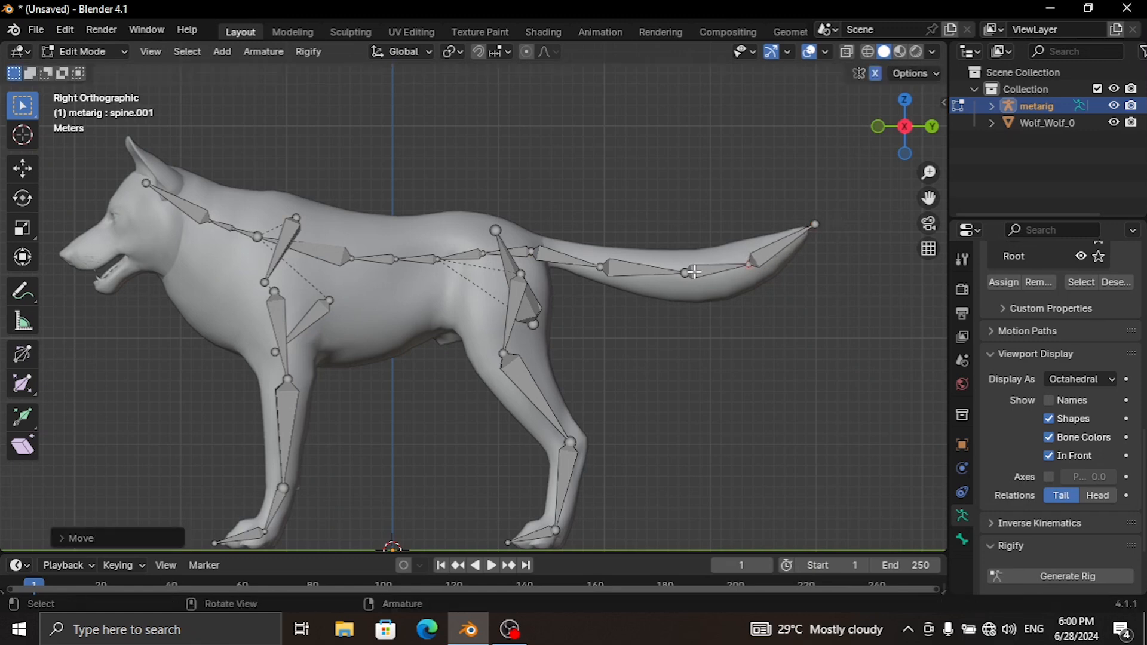
# Adjust the two middle tail joints so the bones follow the curve of the tail mesh.
pyautogui.click(602, 268)
pyautogui.press('g')
pyautogui.click(606, 267)
pyautogui.click(685, 273)
pyautogui.press('g')
pyautogui.click(640, 269)
# Move the tip of head bone spine.011 down and forward to the wolf's mouth.
pyautogui.moveTo(928, 199); pyautogui.dragTo(1104, 230)
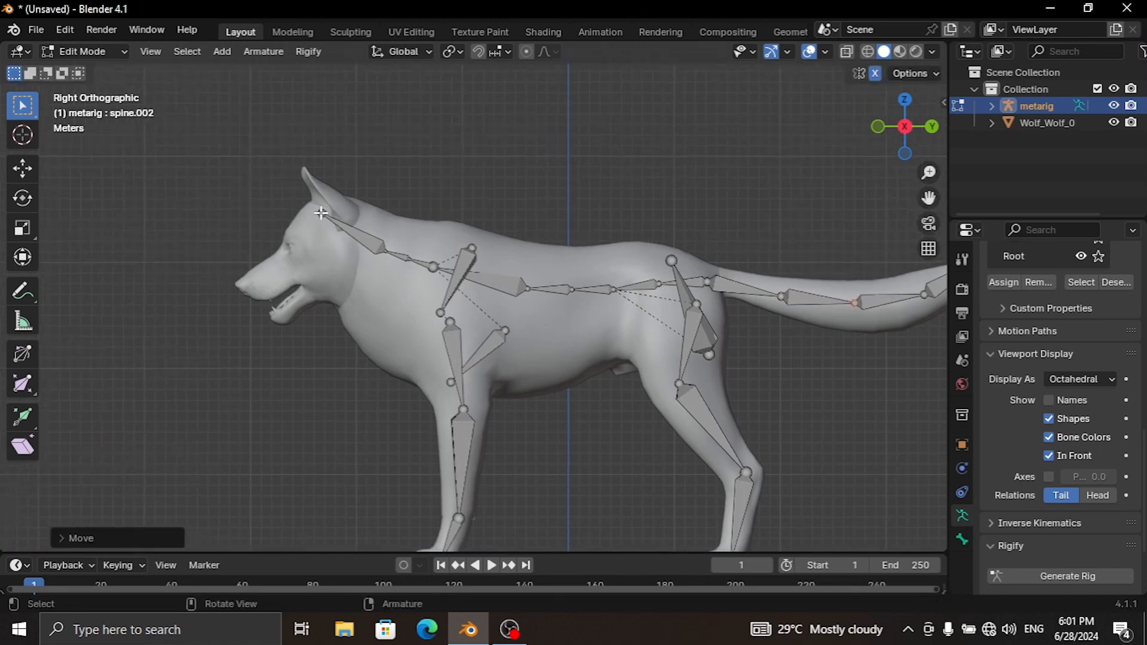
pyautogui.click(321, 213)
pyautogui.press('g')
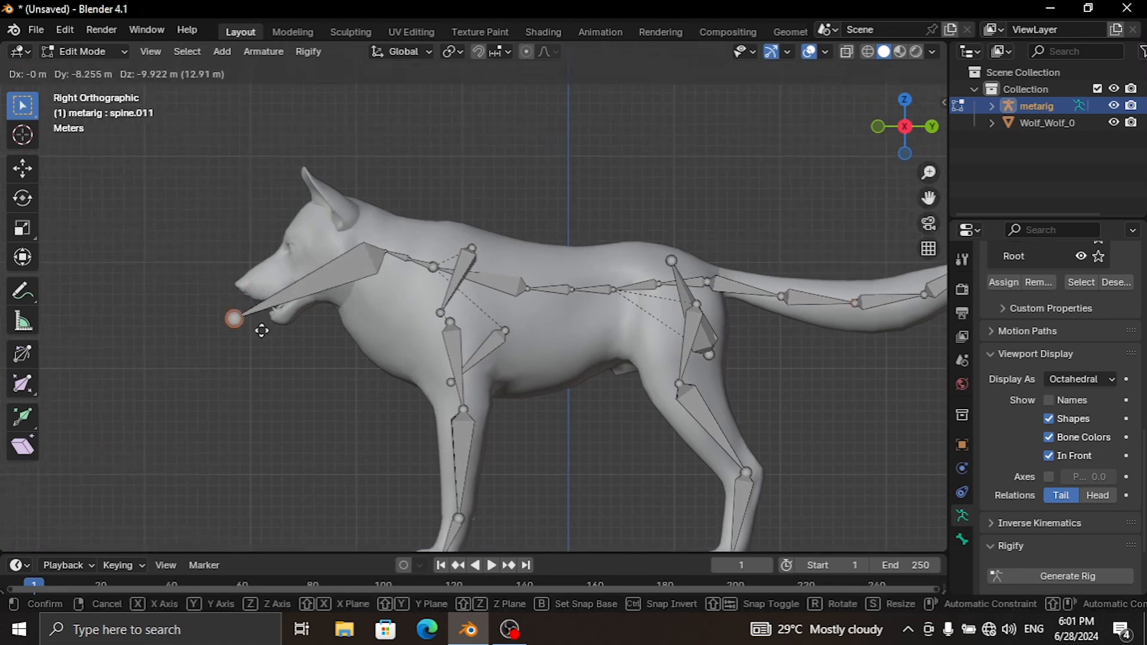
pyautogui.click(266, 330)
# Adjust the neck joints of spine.009 and spine.010 behind the base of the head bone.
pyautogui.click(395, 249)
pyautogui.press('g')
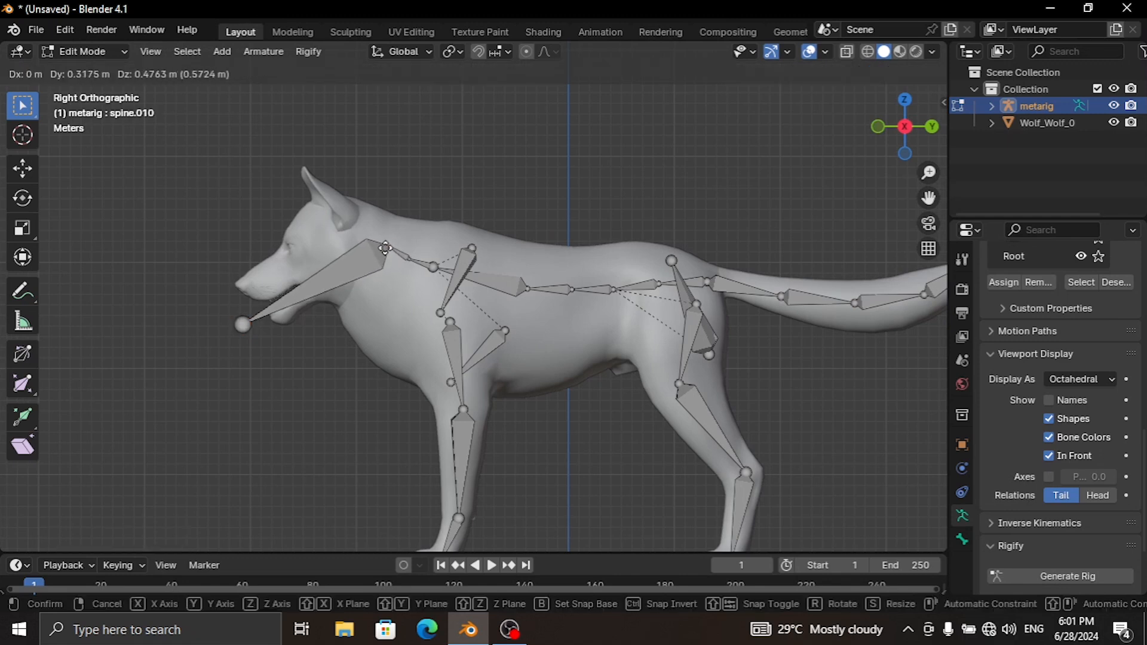
pyautogui.click(397, 257)
pyautogui.click(412, 260)
pyautogui.press('g')
pyautogui.click(392, 263)
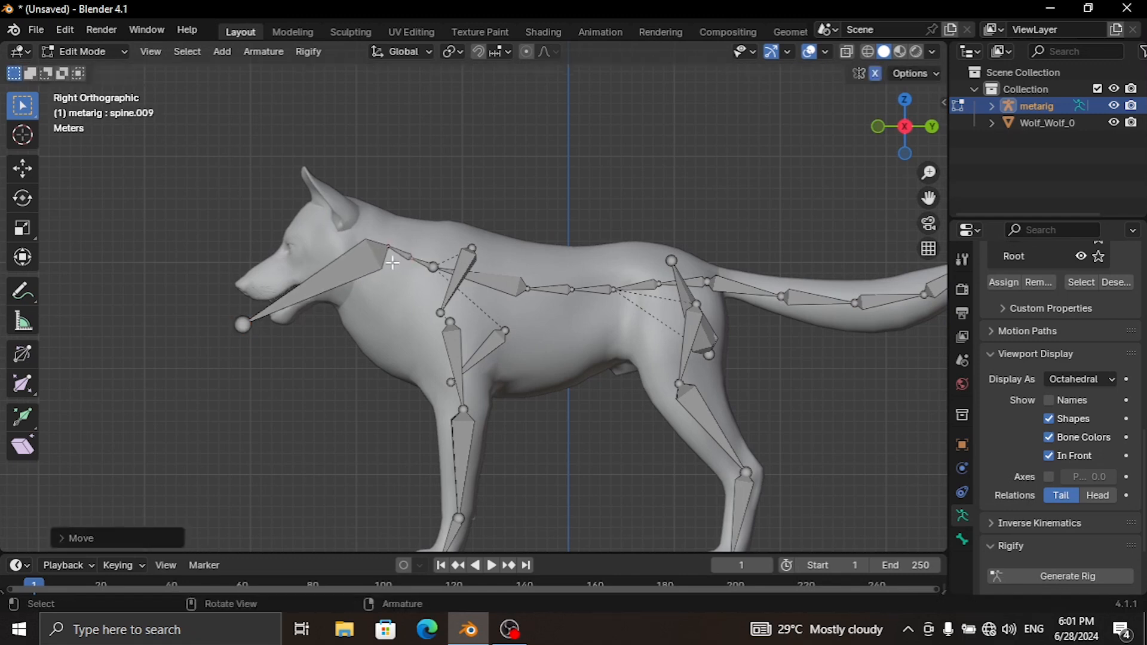
# Pull the tip of head bone spine.011 back toward the lower jaw and fine-tune the joint at its base.
pyautogui.click(243, 325)
pyautogui.press('g')
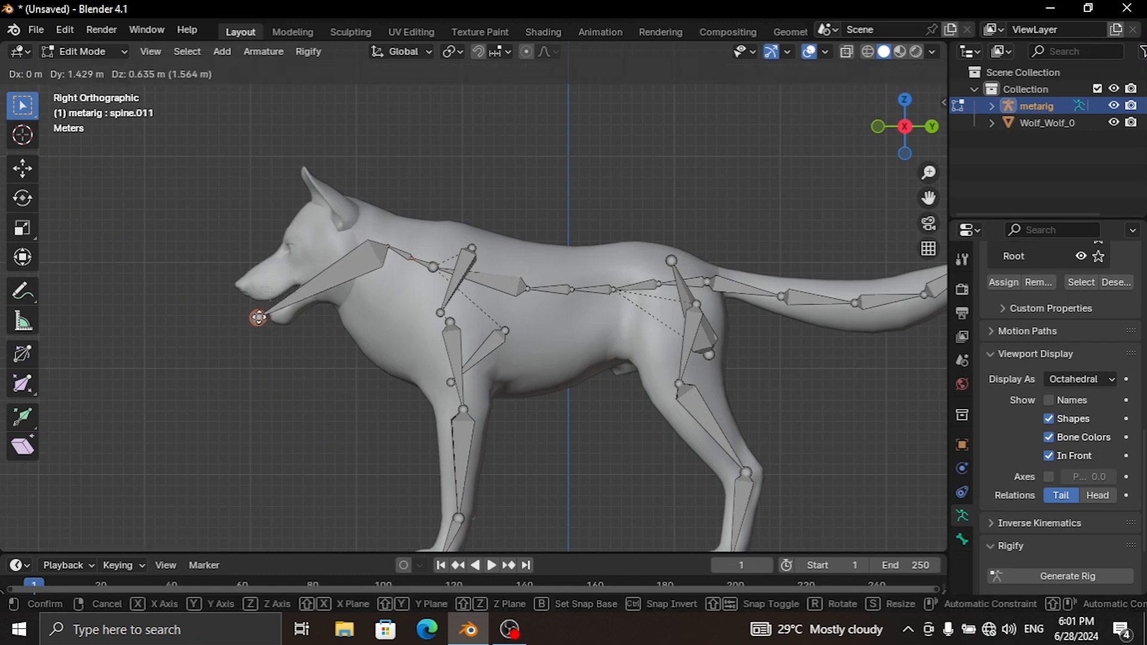
pyautogui.click(258, 318)
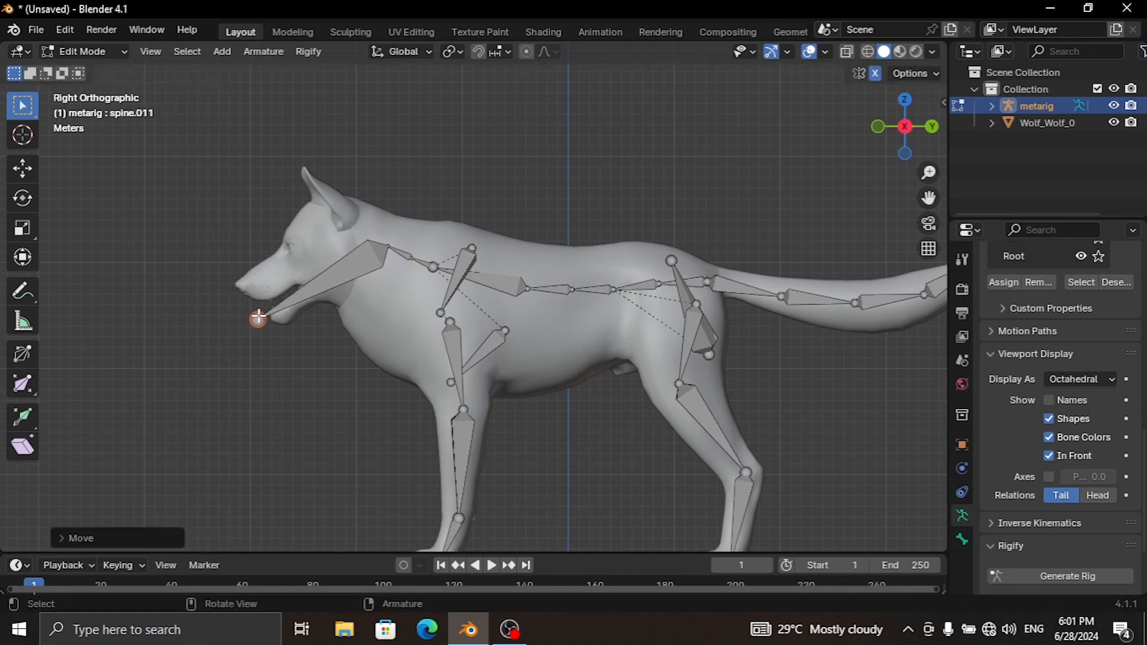
pyautogui.click(392, 247)
pyautogui.press('g')
pyautogui.click(388, 246)
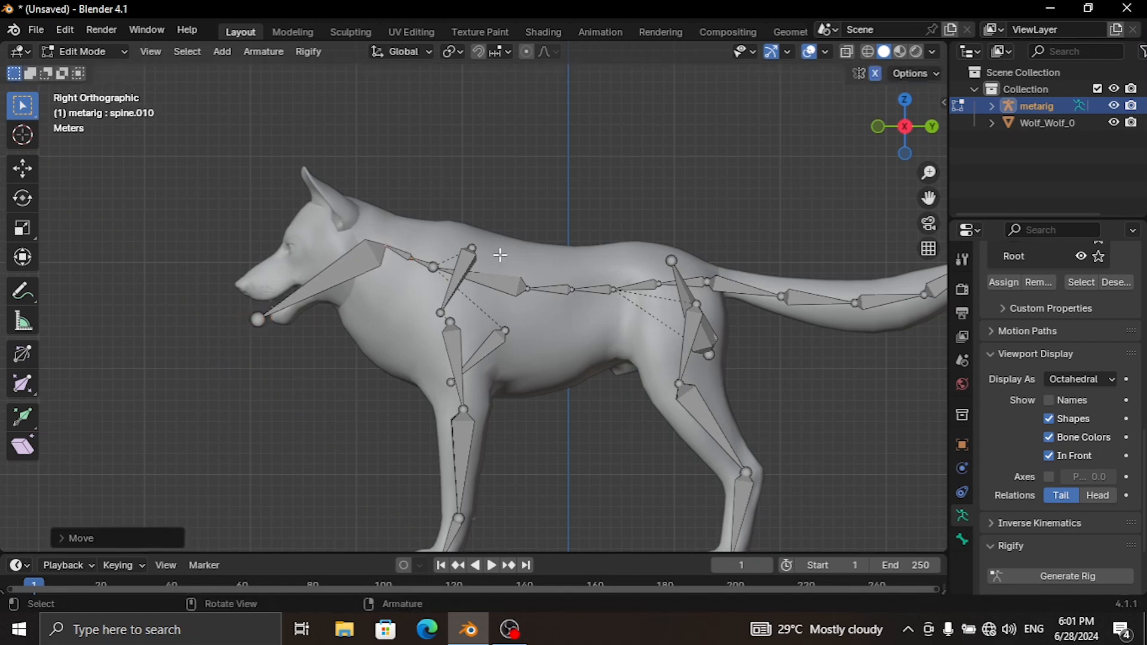
# From the front, move the lower joint of front_thigh.L outward to the centre of the wolf's front leg.
pyautogui.scroll(-2, 502, 202)
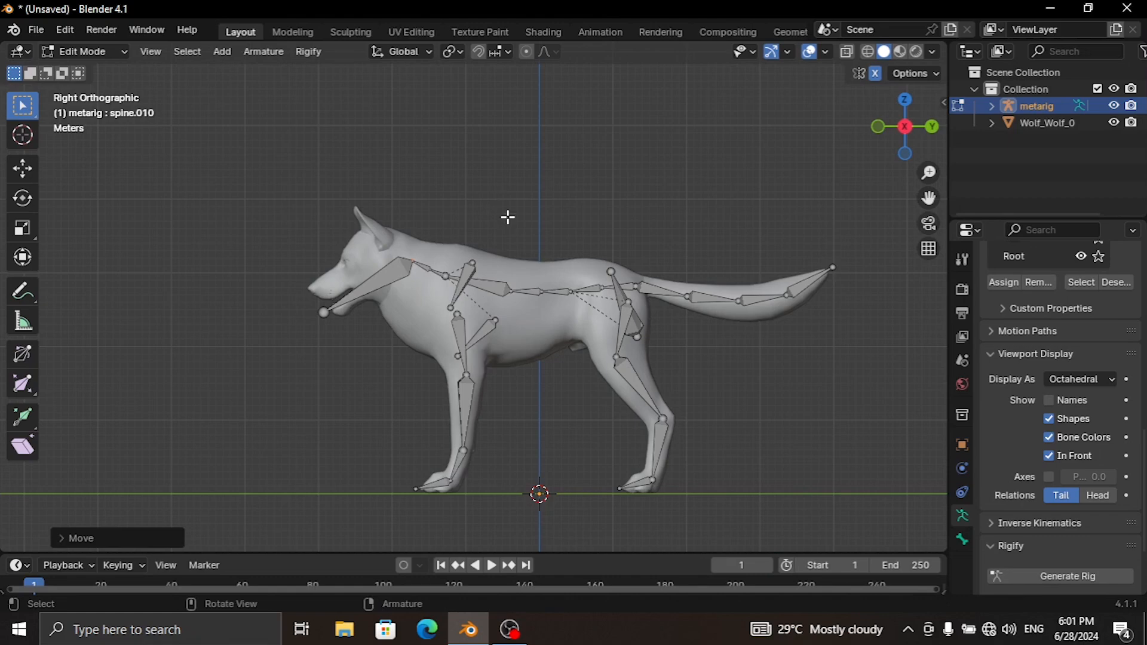
pyautogui.moveTo(508, 218); pyautogui.dragTo(694, 369, button='middle')
pyautogui.scroll(4, 483, 404)
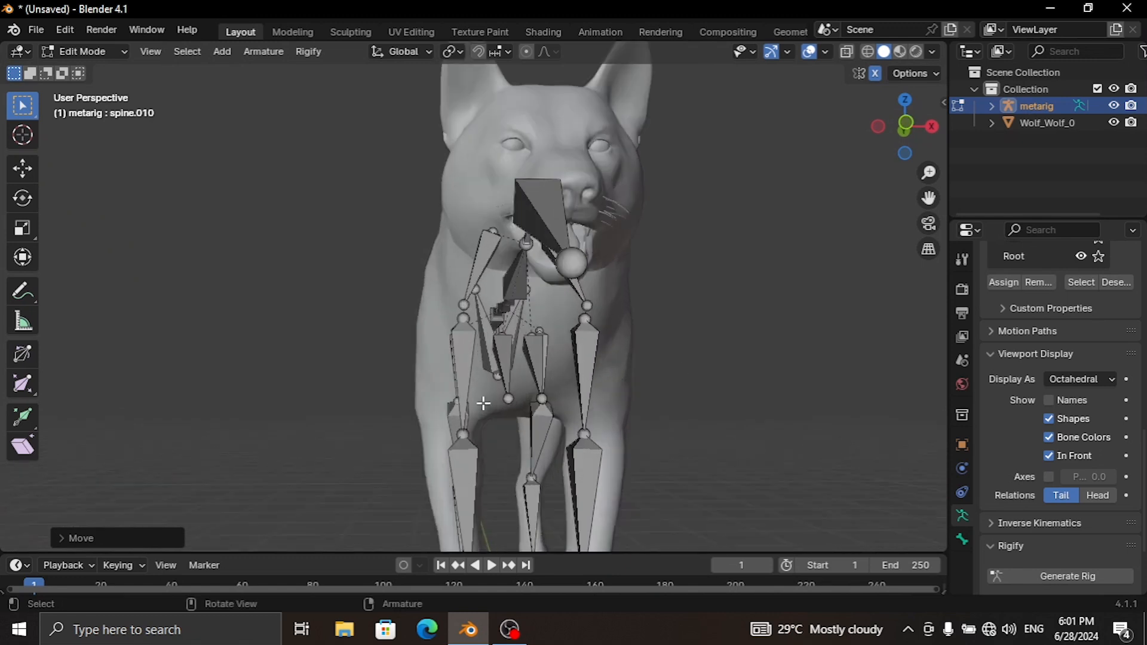
pyautogui.click(591, 432)
pyautogui.press('g')
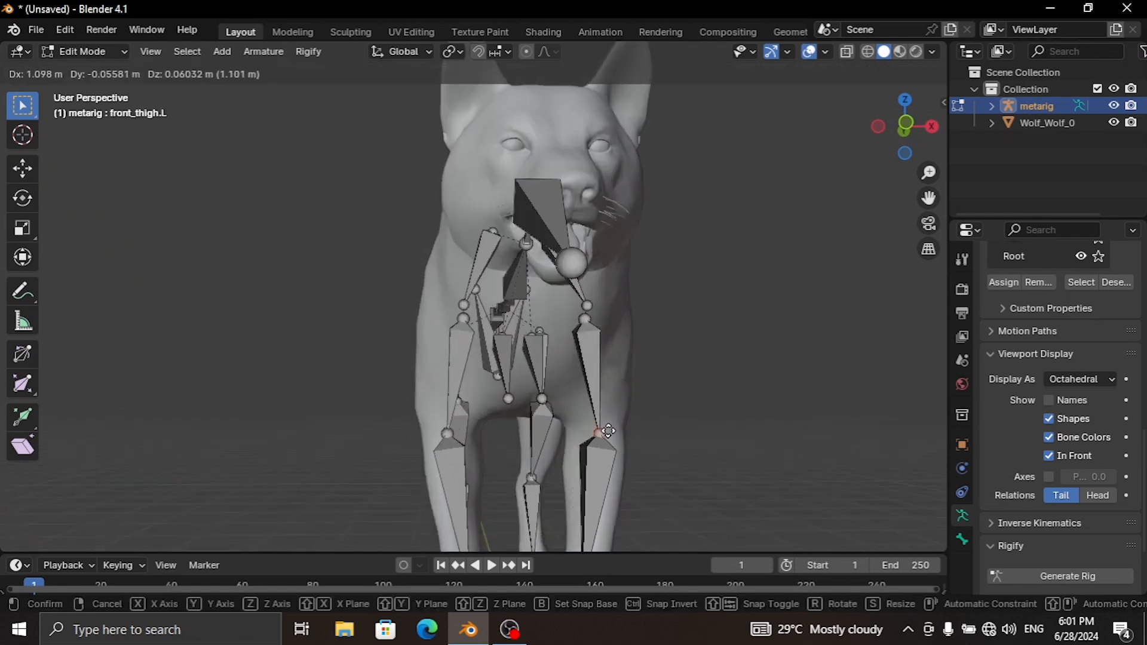
pyautogui.click(604, 431)
# Adjust the lower joint of front_shin.L so it sits inside the front leg when seen from the front.
pyautogui.scroll(-5, 660, 423)
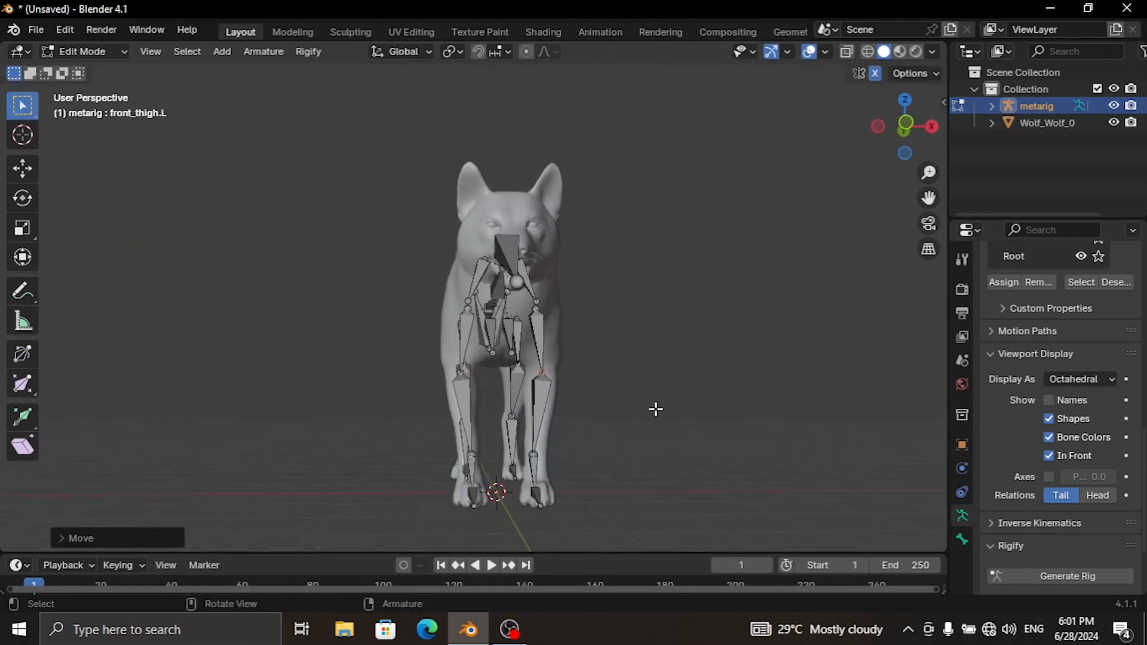
pyautogui.moveTo(622, 387); pyautogui.dragTo(627, 389, button='middle')
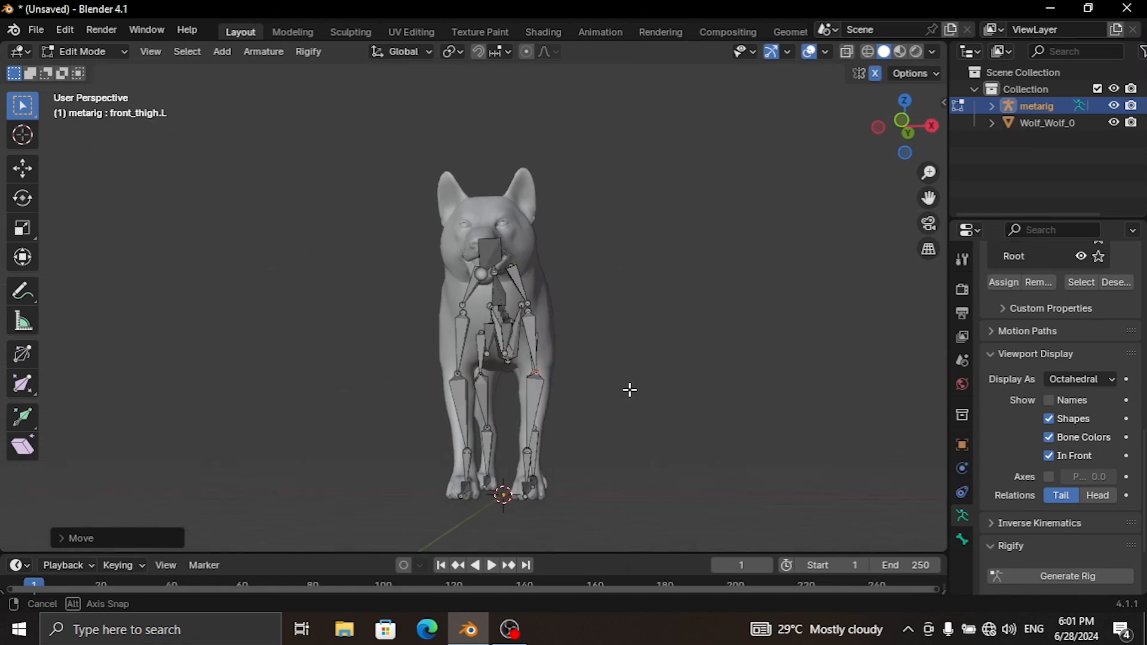
pyautogui.click(526, 449)
pyautogui.press('g')
pyautogui.click(528, 448)
# Place the 3D cursor on the wolf's left eye.
pyautogui.moveTo(528, 448); pyautogui.dragTo(509, 397, button='middle')
pyautogui.moveTo(929, 197); pyautogui.dragTo(441, 267)
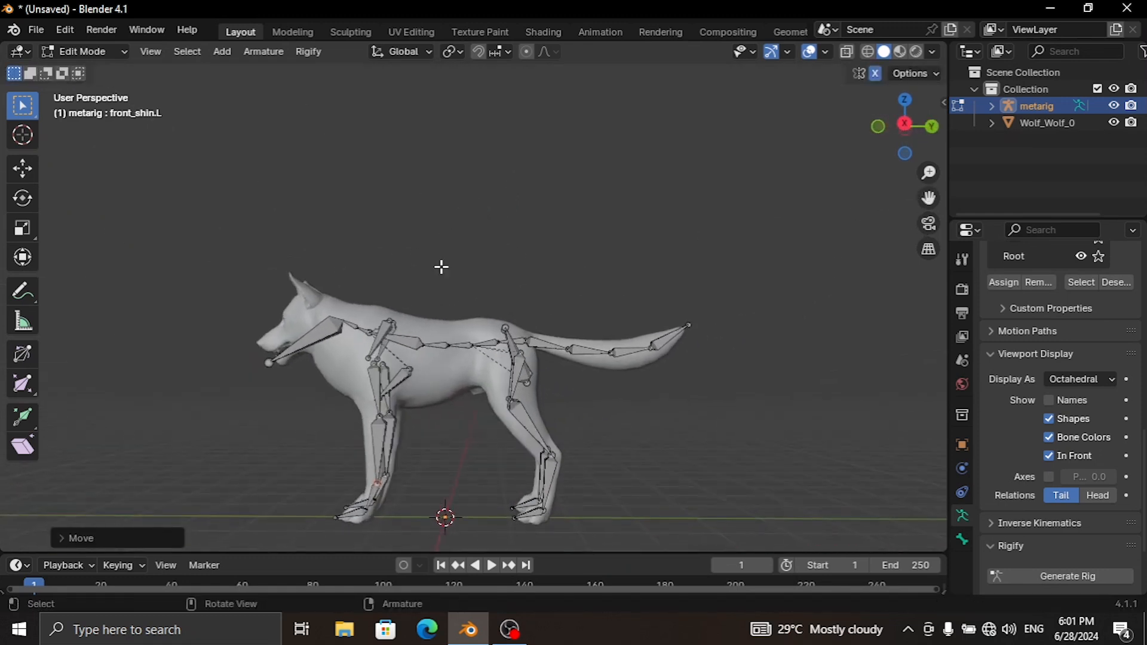
pyautogui.scroll(2, 412, 271)
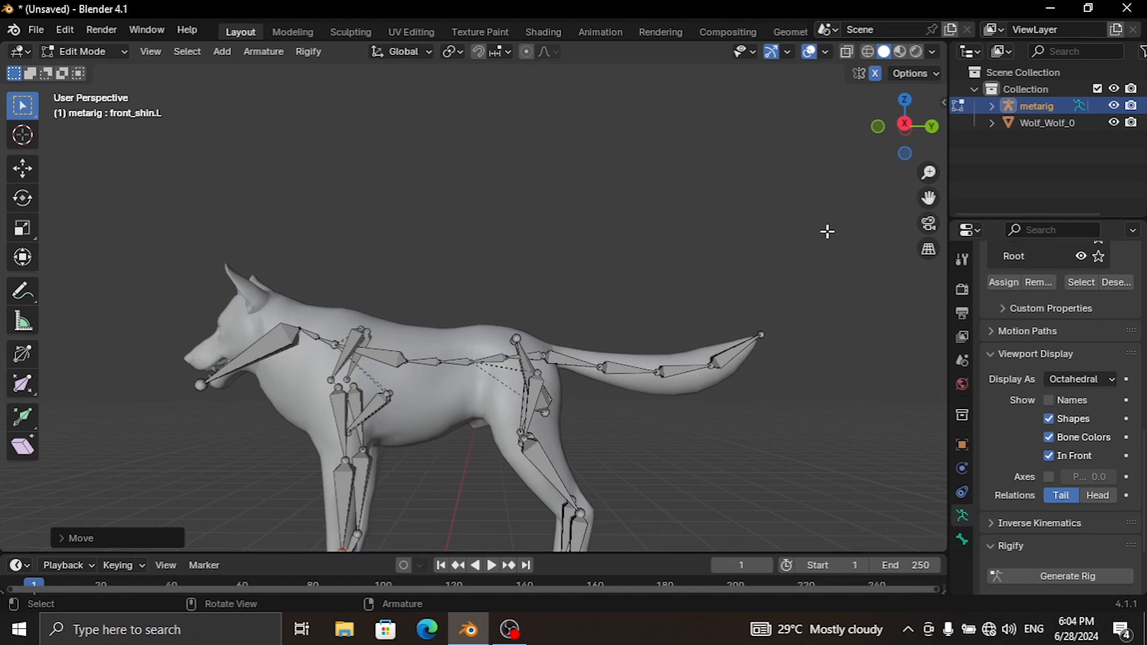
pyautogui.keyDown('shift'); pyautogui.moveTo(755, 309); pyautogui.dragTo(806, 220, button='middle'); pyautogui.keyUp('shift')
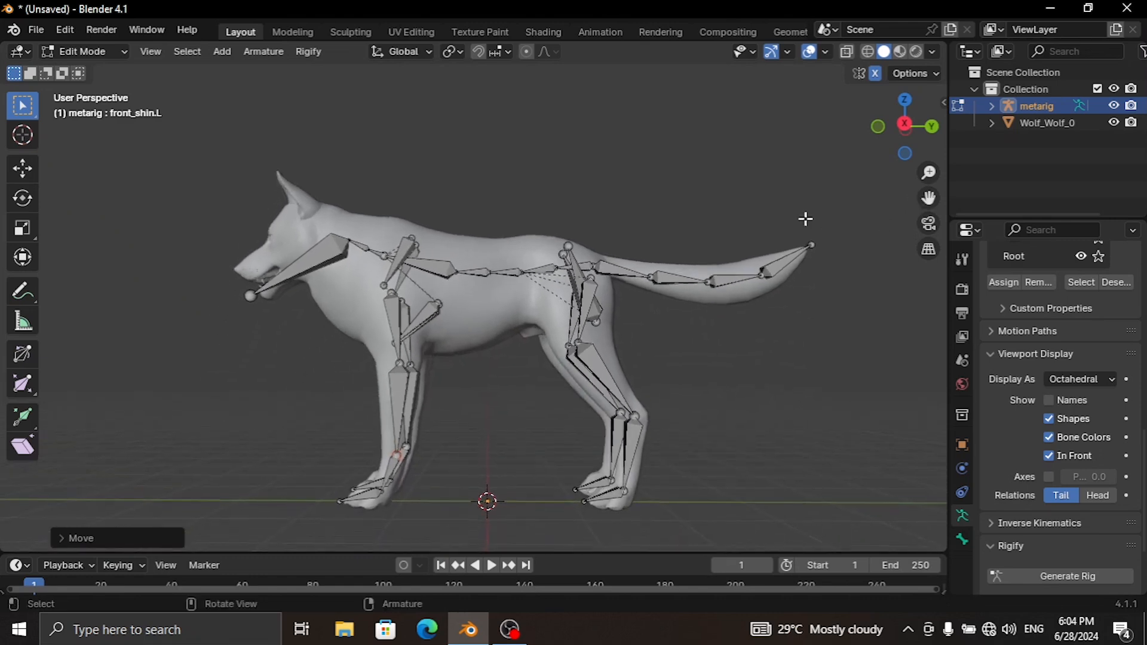
pyautogui.moveTo(404, 245); pyautogui.dragTo(361, 212, button='middle')
pyautogui.scroll(3, 341, 210)
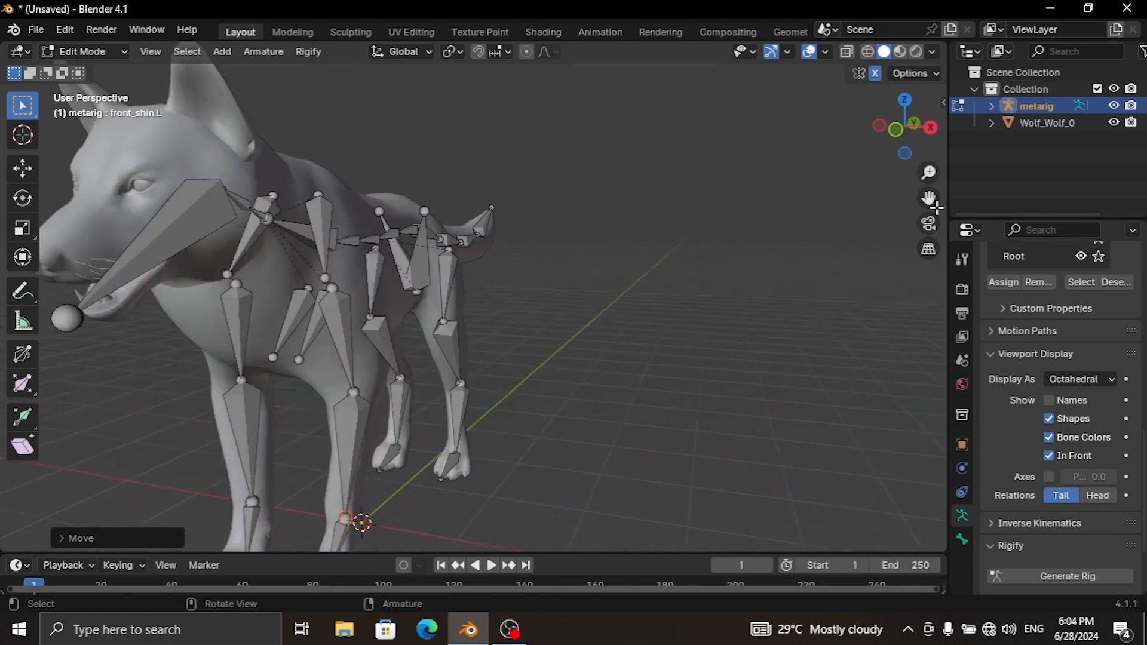
pyautogui.moveTo(935, 207); pyautogui.dragTo(1123, 227)
pyautogui.keyDown('shift'); pyautogui.rightClick(324, 175); pyautogui.keyUp('shift')
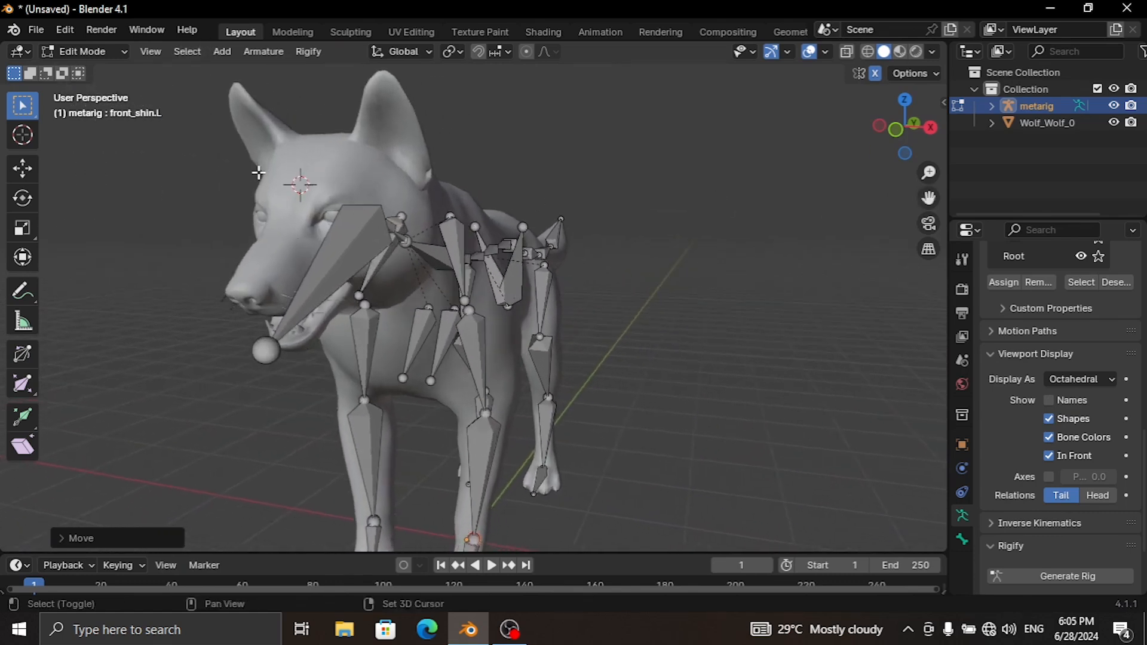
pyautogui.keyDown('shift'); pyautogui.rightClick(377, 191); pyautogui.keyUp('shift')
pyautogui.keyDown('shift'); pyautogui.rightClick(371, 187); pyautogui.keyUp('shift')
pyautogui.keyDown('shift'); pyautogui.moveTo(298, 196); pyautogui.dragTo(375, 204, button='middle'); pyautogui.keyUp('shift')
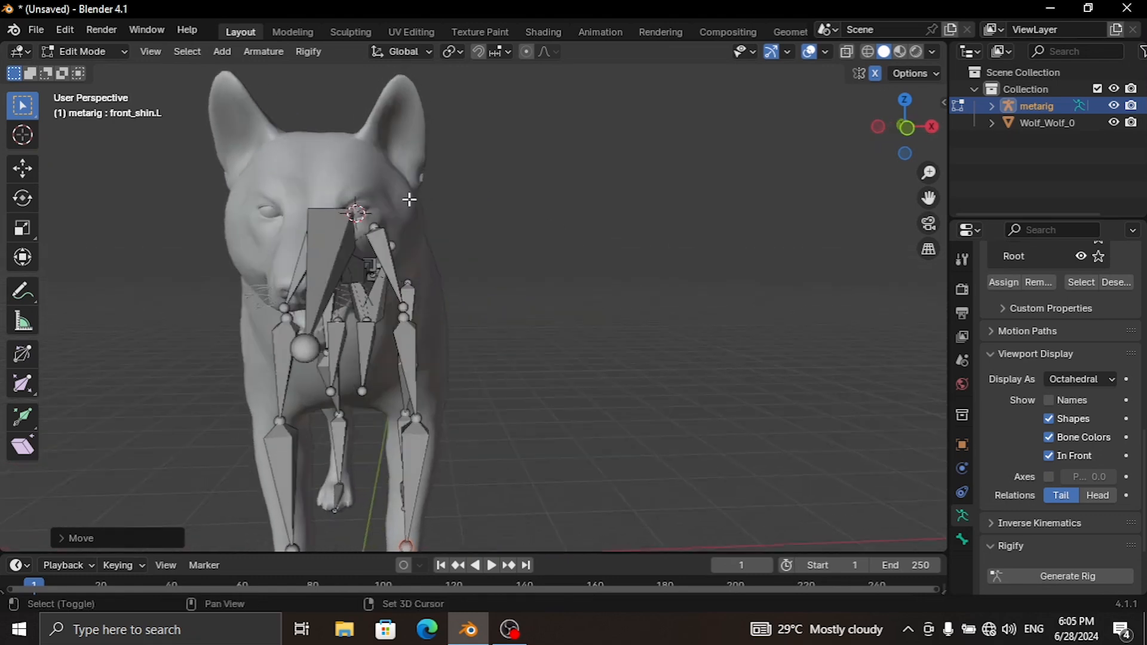
# Add a new bone to the armature at the 3D cursor on the left eye.
pyautogui.hotkey('shift', 'a')
pyautogui.moveTo(428, 167); pyautogui.dragTo(281, 189, button='middle')
pyautogui.scroll(3, 343, 197)
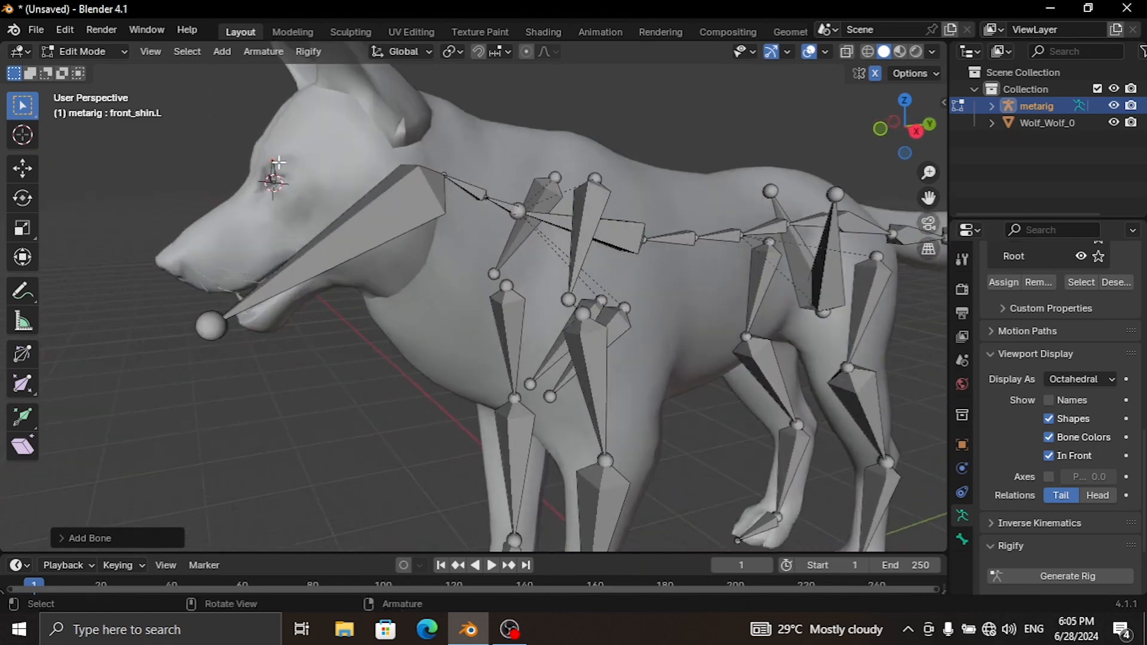
pyautogui.scroll(-4, 277, 162)
pyautogui.press('g')
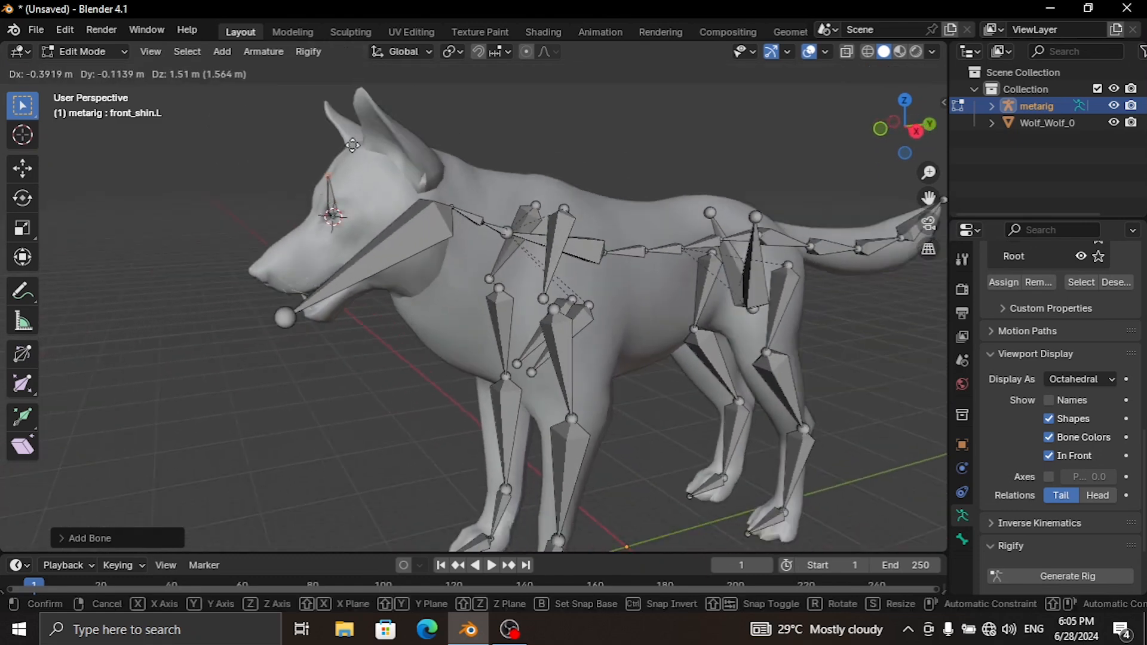
pyautogui.click(353, 145)
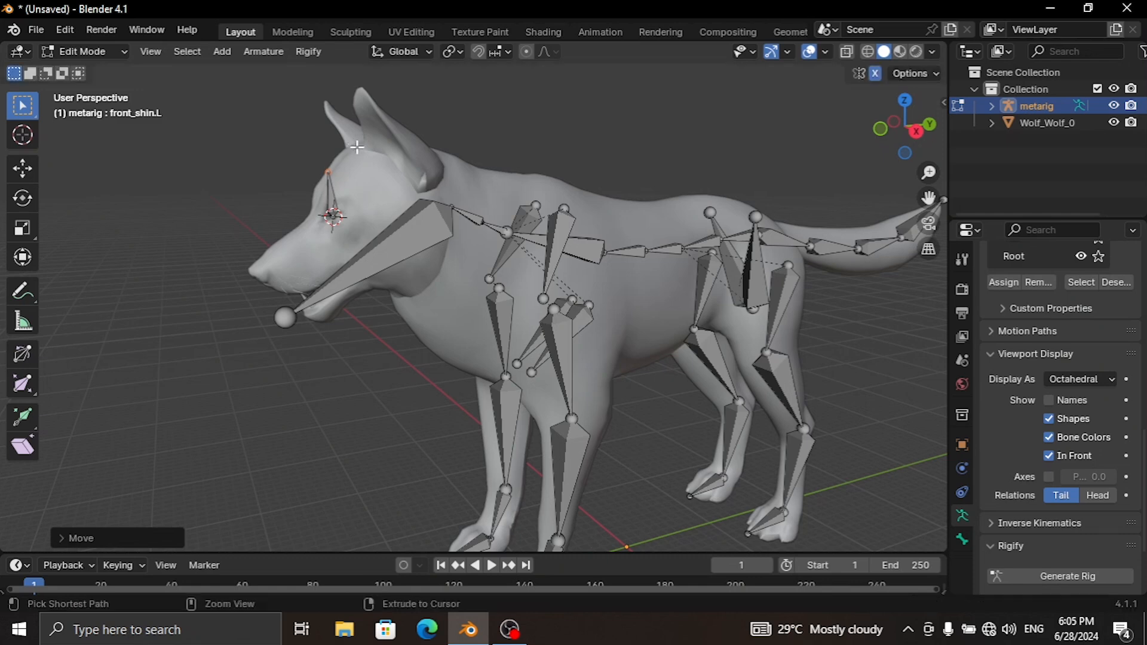
pyautogui.hotkey('ctrl', 'z')
pyautogui.press('r')
pyautogui.press('x')
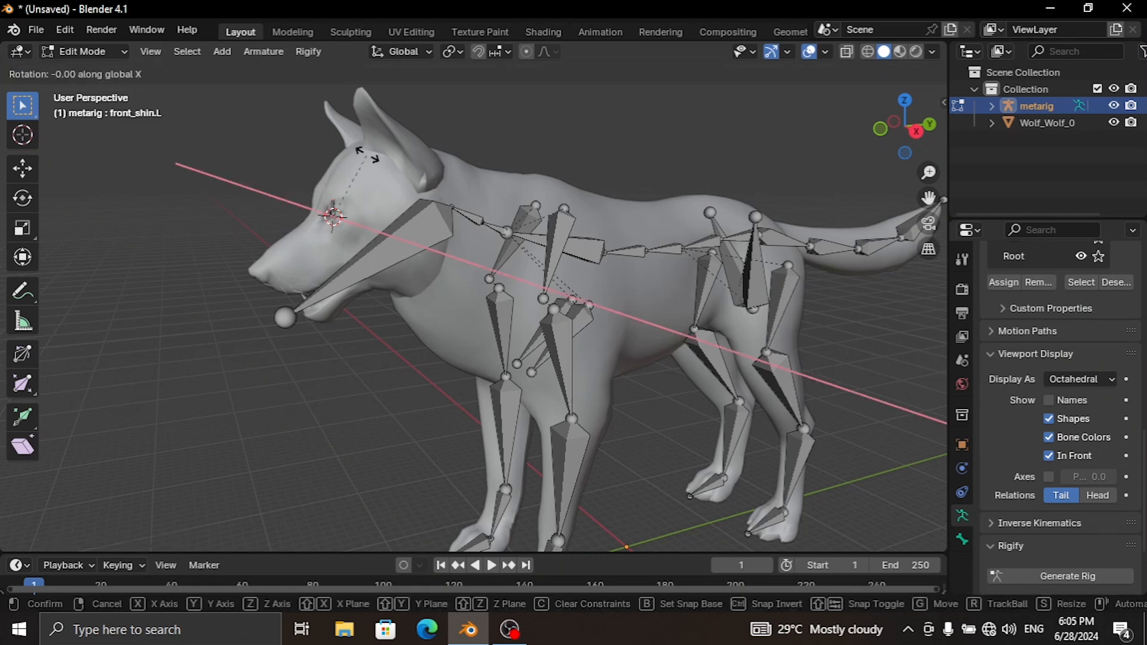
pyautogui.click(367, 156)
# From the side, move the free end of the new left-eye bone about 1.5 m forward along Y, out of the eye.
pyautogui.press('KP_3')
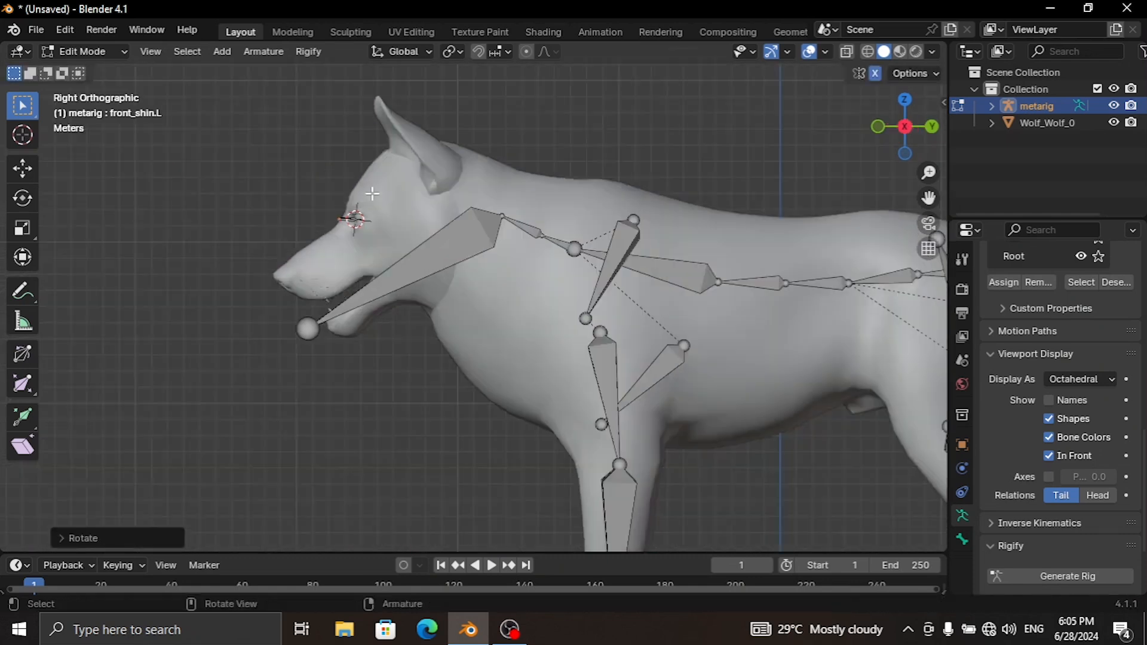
pyautogui.scroll(3, 367, 215)
pyautogui.press('g')
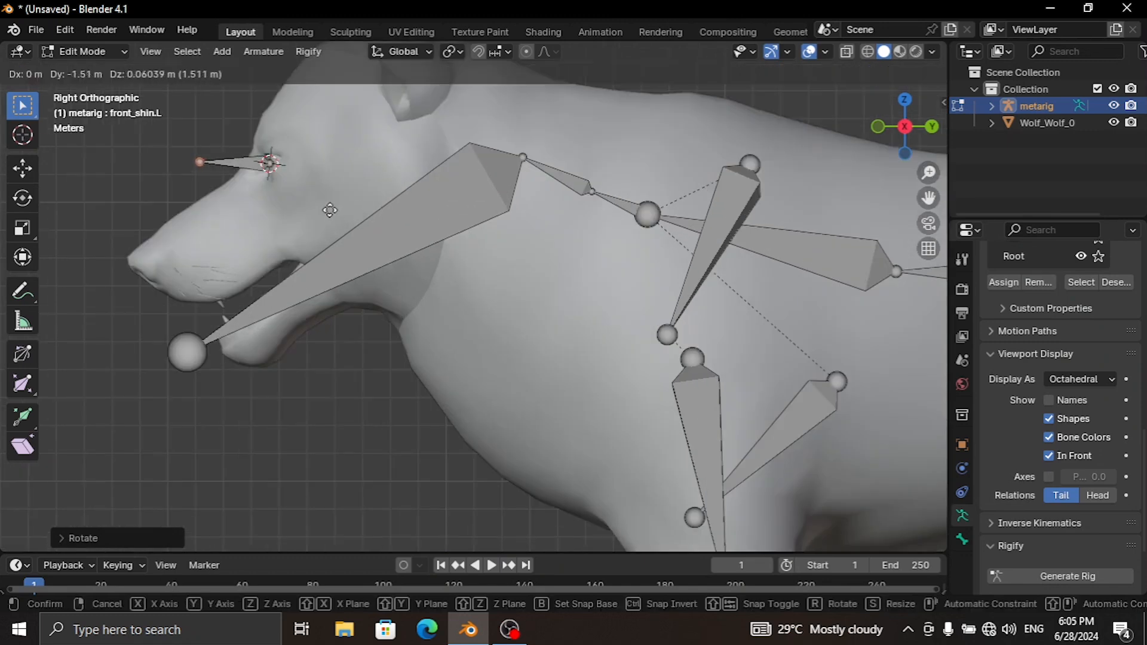
pyautogui.press('y')
pyautogui.click(322, 206)
# Move the whole left-eye bone backward along Y so its base sits inside the head behind the eye.
pyautogui.click(249, 170)
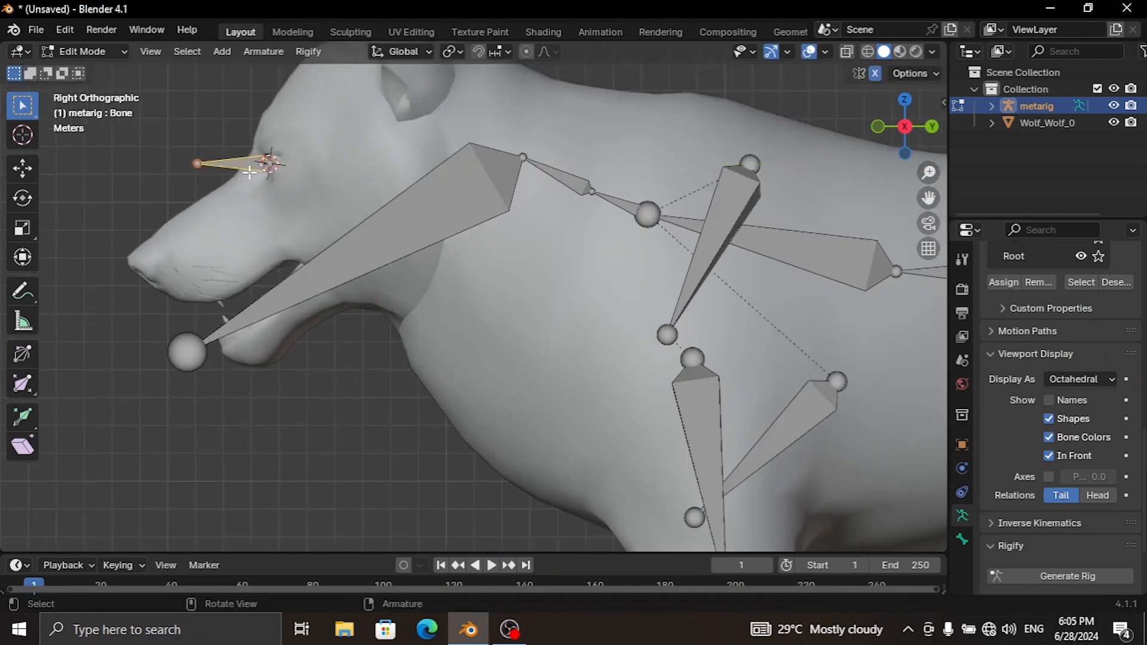
pyautogui.press('g')
pyautogui.press('y')
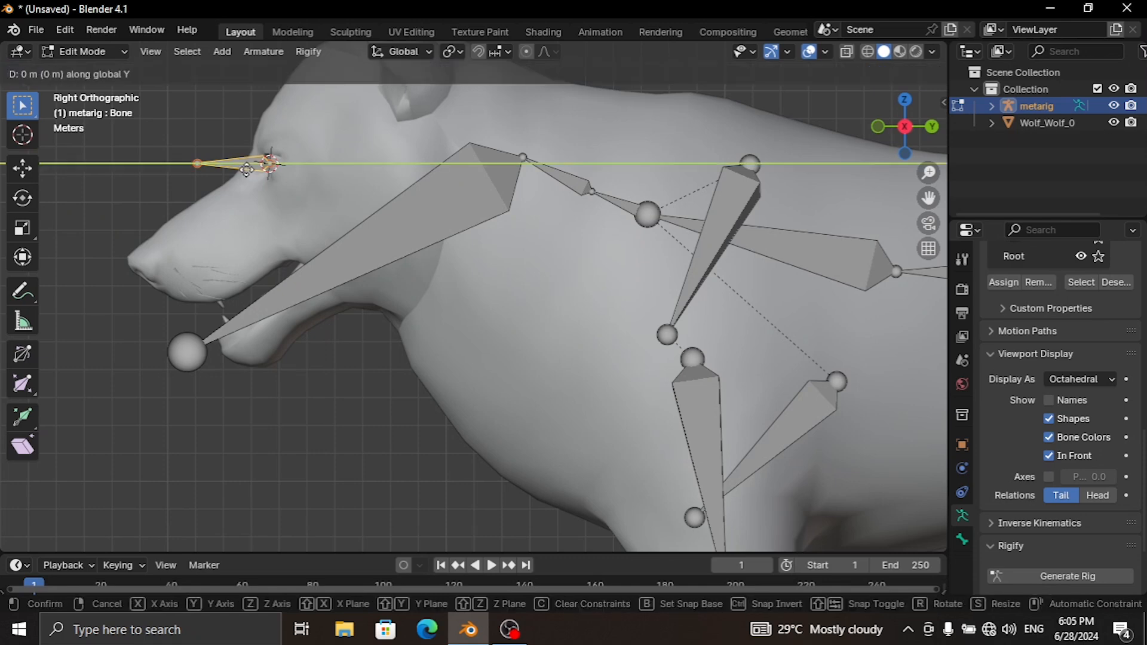
pyautogui.click(278, 170)
pyautogui.moveTo(277, 166); pyautogui.dragTo(212, 169, button='middle')
# Extend the left-eye bone's tip about 0.42 m further forward along the global Y axis.
pyautogui.click(323, 180)
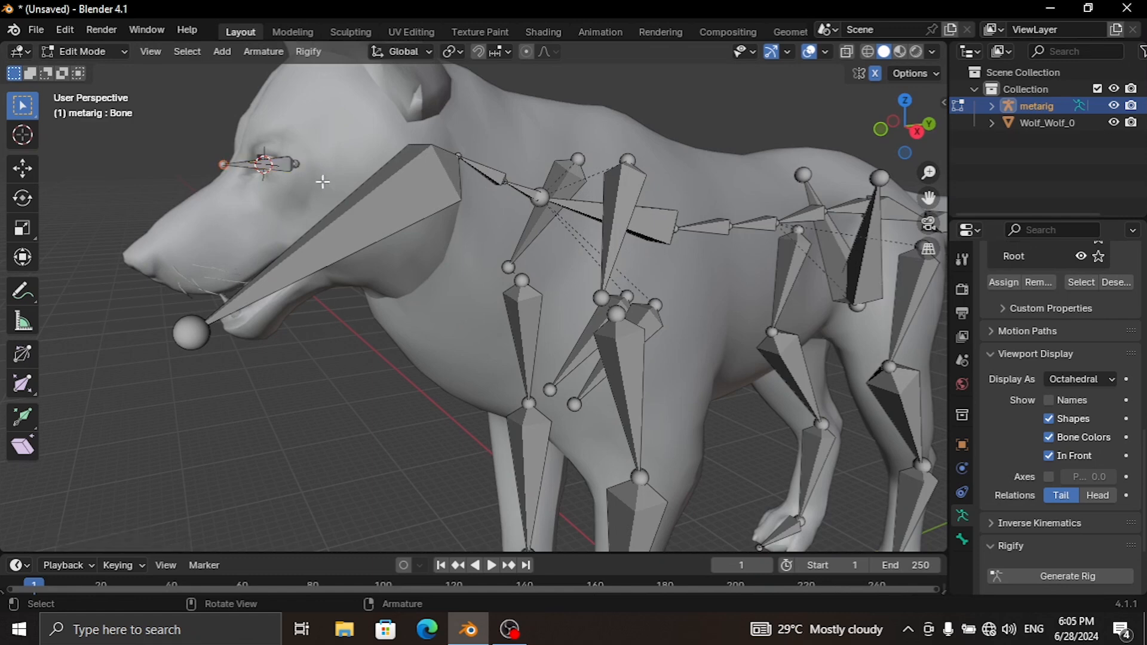
pyautogui.press('g')
pyautogui.press('y')
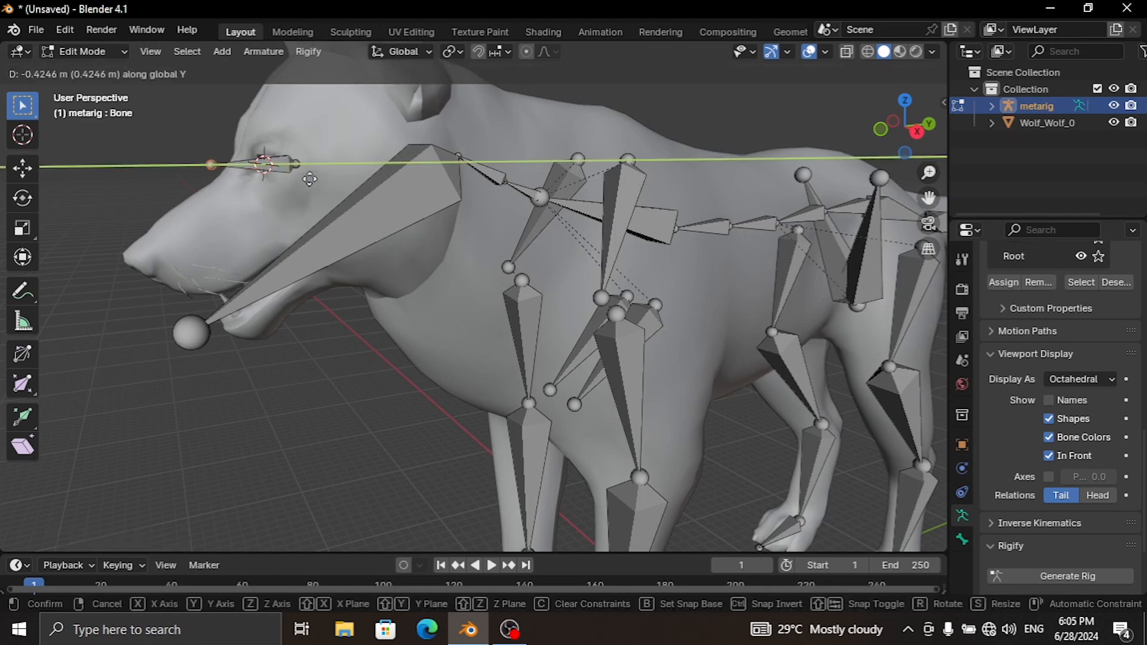
pyautogui.click(309, 179)
pyautogui.moveTo(309, 179); pyautogui.dragTo(411, 234, button='middle')
# Duplicate the left-eye bone and move the copy about 4.87 m along negative X to the wolf's right eye.
pyautogui.click(218, 156)
pyautogui.scroll(-5, 256, 179)
pyautogui.scroll(4, 410, 233)
pyautogui.click(398, 224)
pyautogui.press('g')
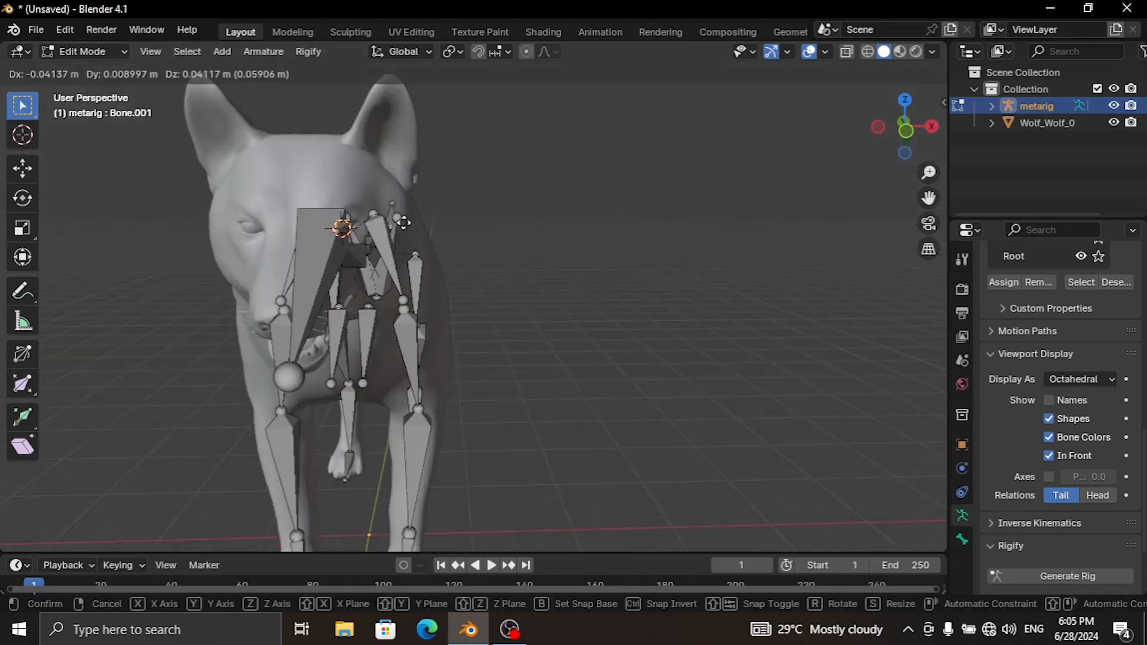
pyautogui.press('x')
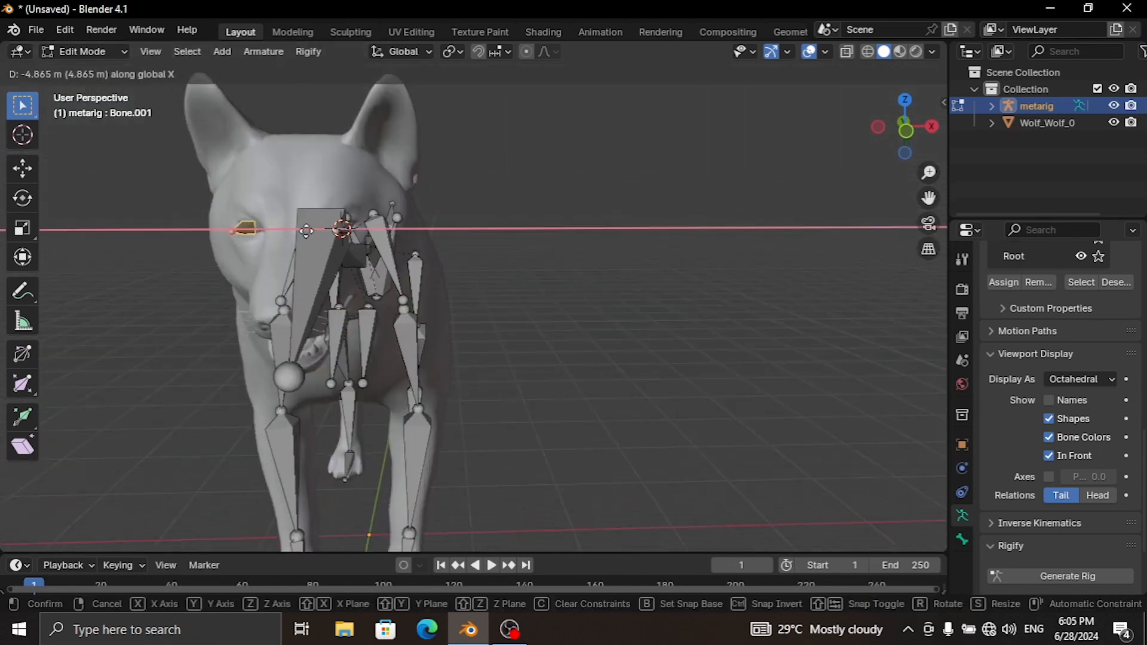
pyautogui.click(305, 230)
# Fine-tune the duplicated eye bone, first along X and then freely, so it is centred on the right eye.
pyautogui.scroll(6, 302, 224)
pyautogui.moveTo(451, 238); pyautogui.dragTo(508, 213, button='middle')
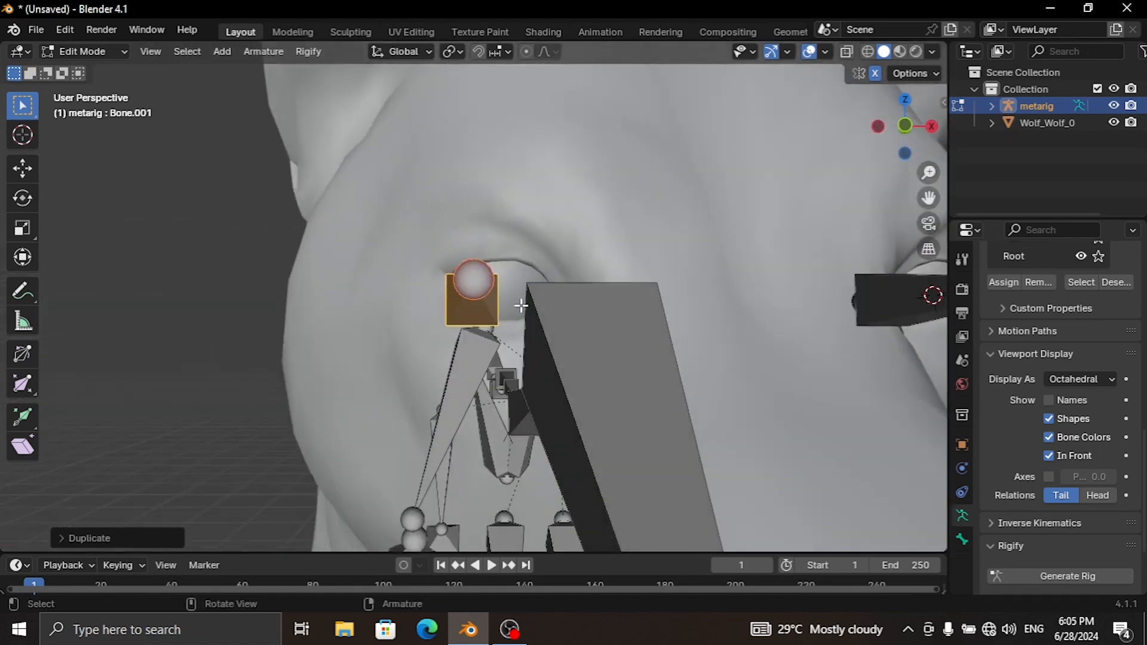
pyautogui.press('g')
pyautogui.press('x')
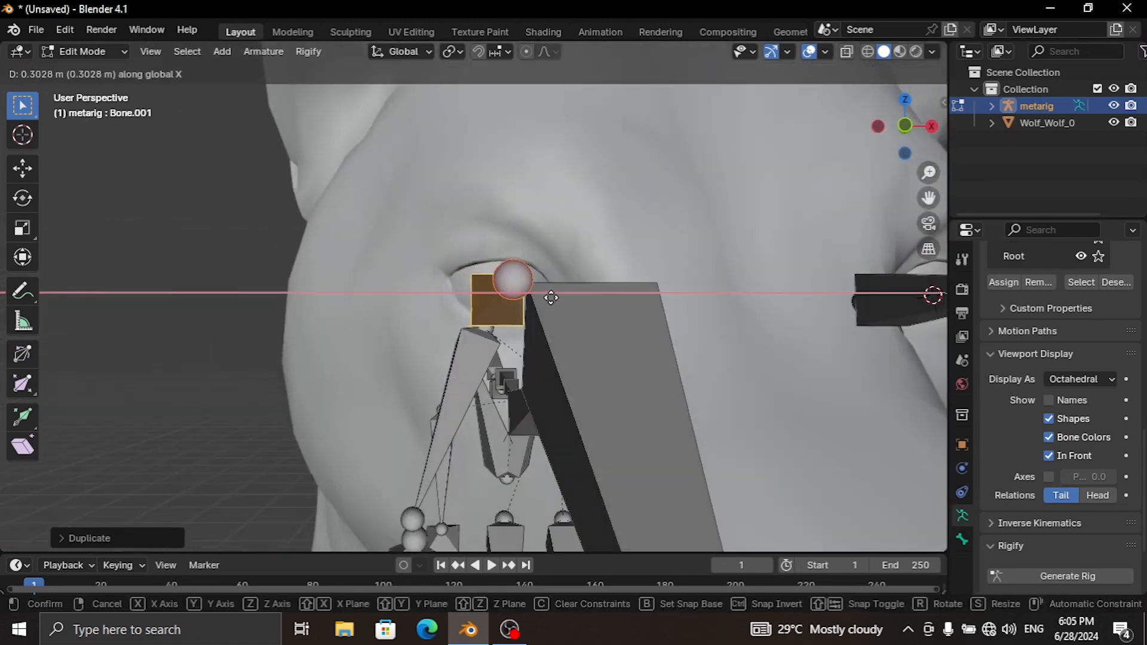
pyautogui.click(562, 294)
pyautogui.moveTo(561, 297)
pyautogui.mouseDown(button='middle')
pyautogui.moveTo(564, 315)
pyautogui.moveTo(641, 276)
pyautogui.moveTo(471, 284)
pyautogui.moveTo(619, 285)
pyautogui.moveTo(607, 267)
pyautogui.moveTo(609, 276)
pyautogui.moveTo(396, 285)
pyautogui.moveTo(553, 290)
pyautogui.mouseUp(button='middle')
pyautogui.press('g')
pyautogui.click(553, 310)
# Parent the right-eye bone to the head bone spine.011 with Keep Offset.
pyautogui.scroll(-8, 430, 282)
pyautogui.scroll(2, 604, 287)
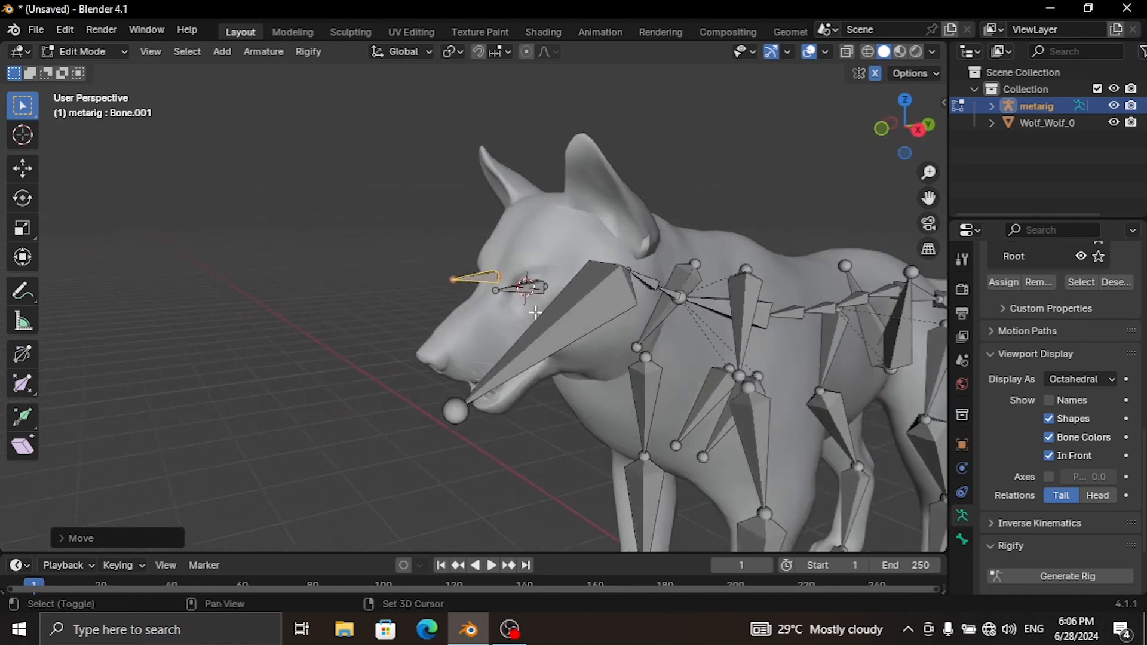
pyautogui.keyDown('shift'); pyautogui.click(563, 332); pyautogui.keyUp('shift')
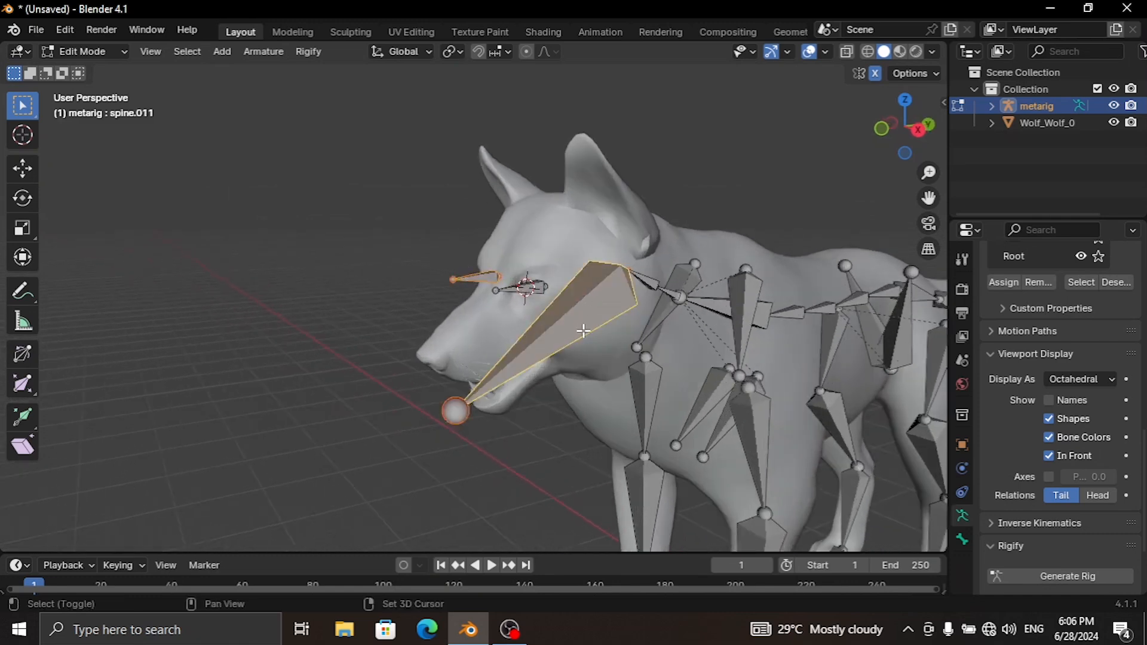
pyautogui.hotkey('ctrl', 'p')
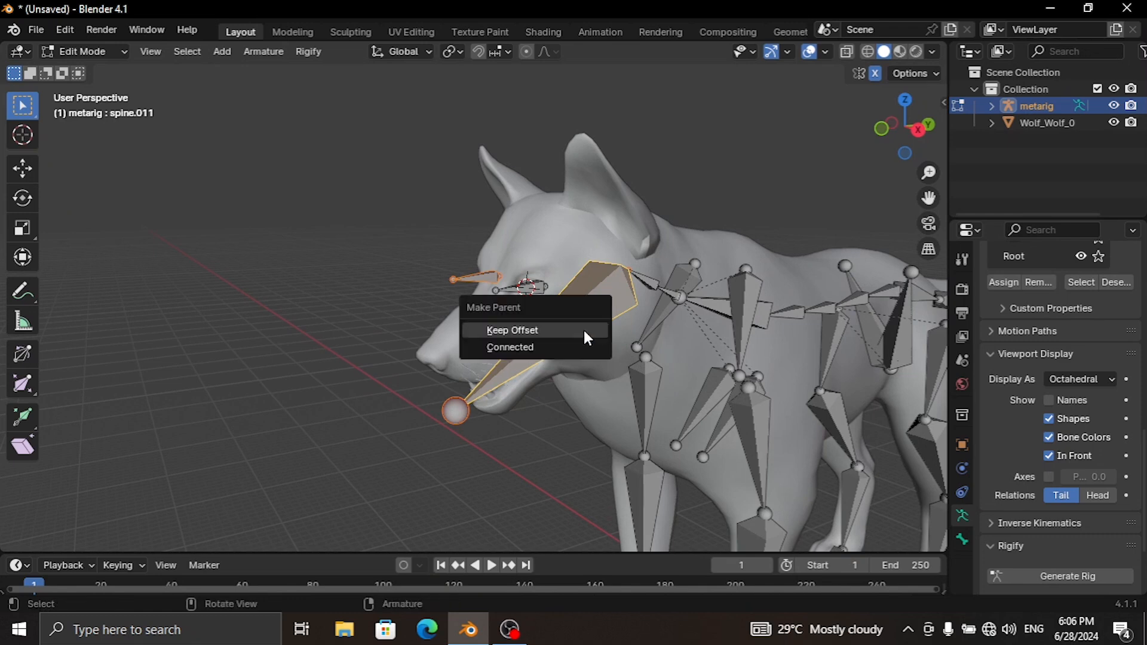
pyautogui.click(556, 330)
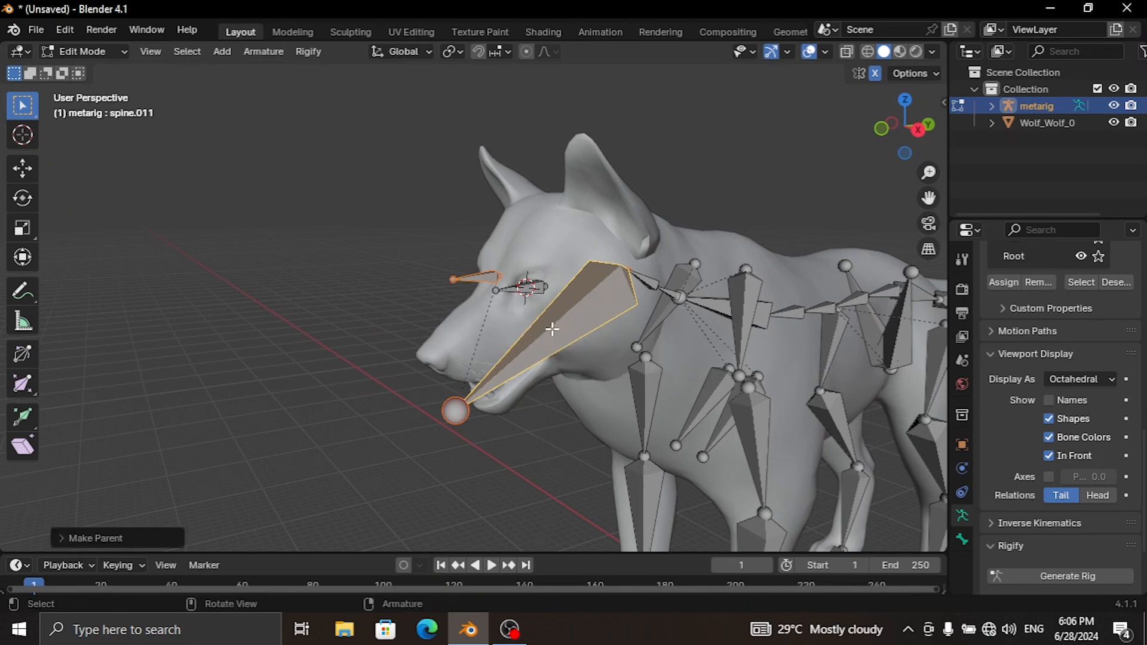
# Parent the left-eye bone to the head bone spine.011 with Keep Offset.
pyautogui.click(473, 280)
pyautogui.click(564, 332)
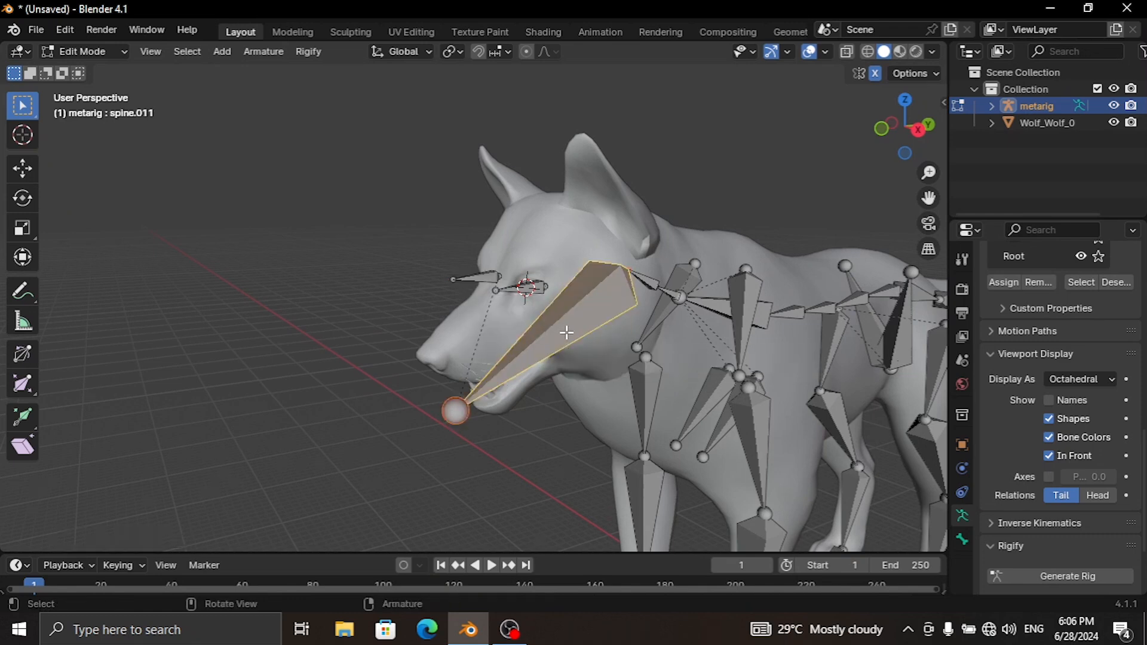
pyautogui.click(526, 288)
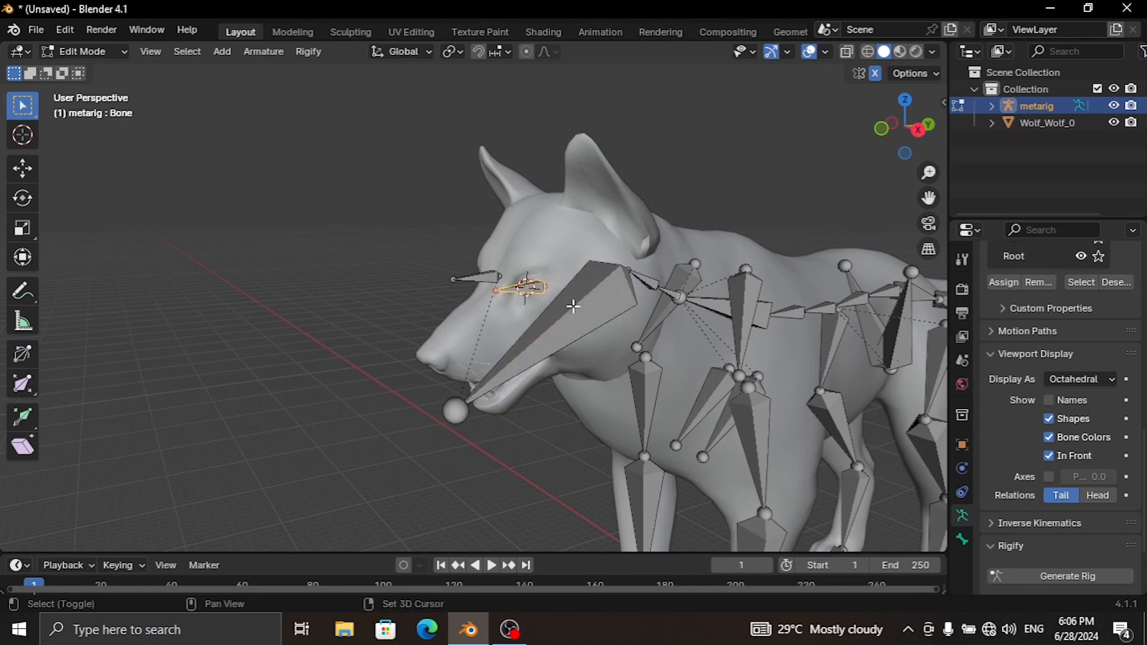
pyautogui.keyDown('shift'); pyautogui.click(592, 299); pyautogui.keyUp('shift')
pyautogui.hotkey('ctrl', 'p')
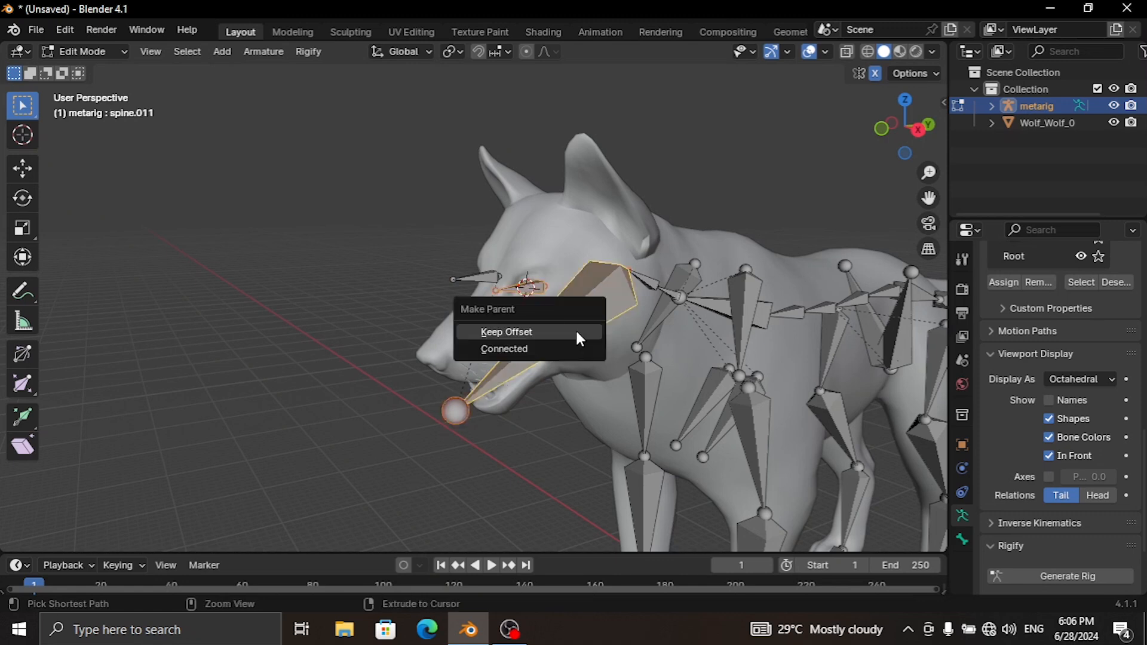
pyautogui.click(577, 332)
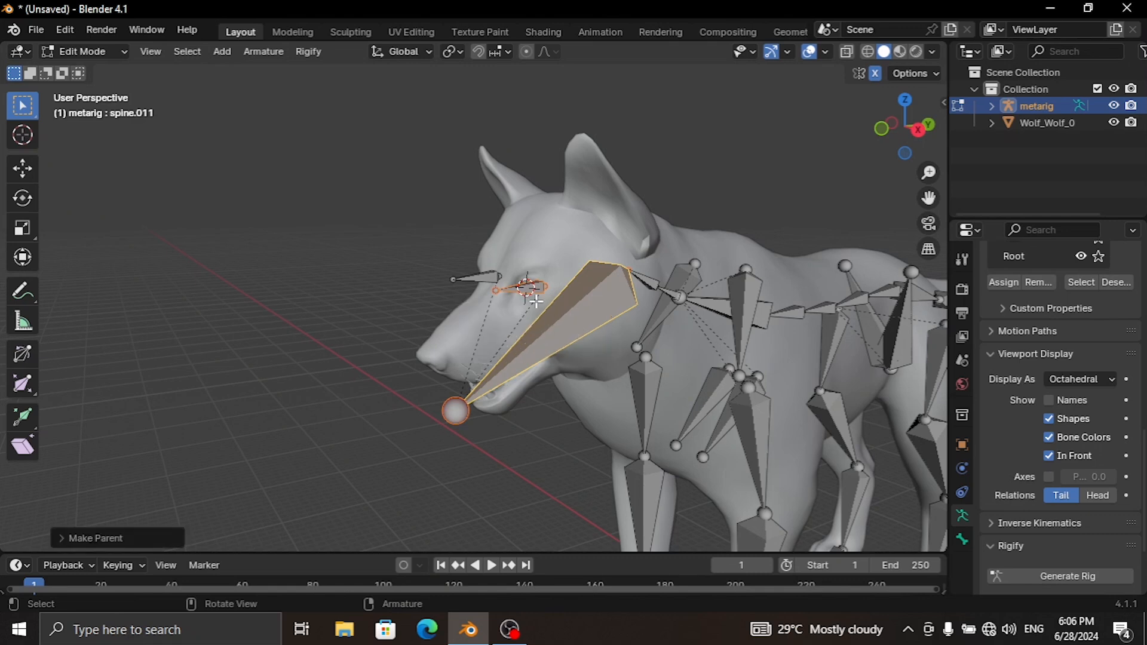
pyautogui.click(471, 275)
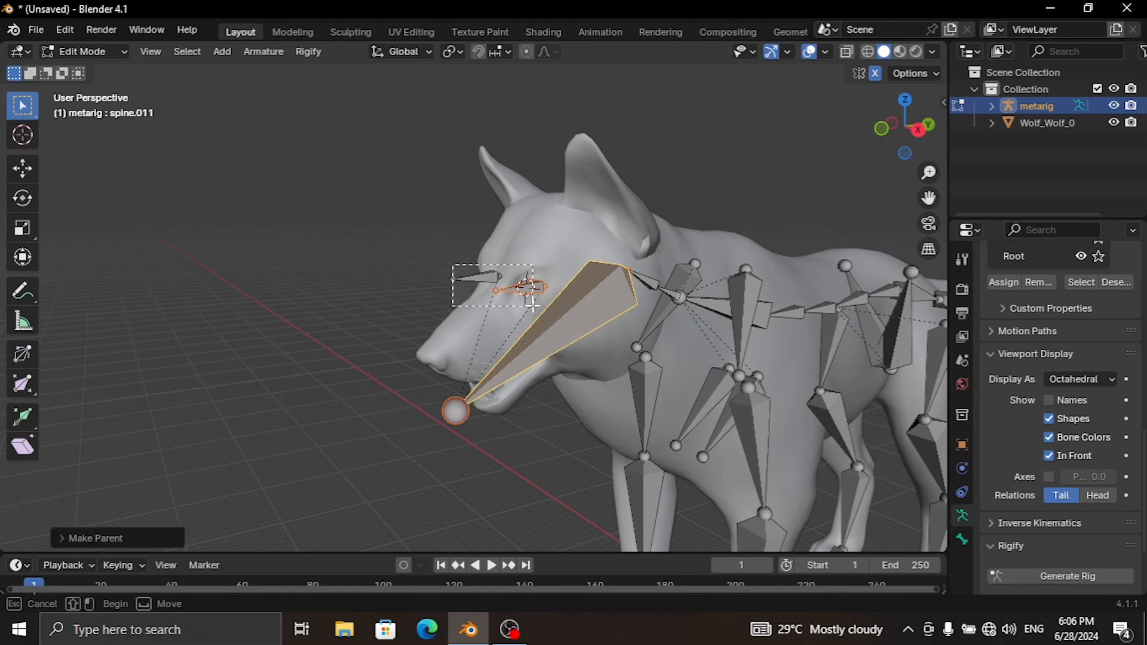
pyautogui.click(565, 332)
pyautogui.moveTo(566, 331); pyautogui.dragTo(585, 310, button='middle')
pyautogui.click(192, 120)
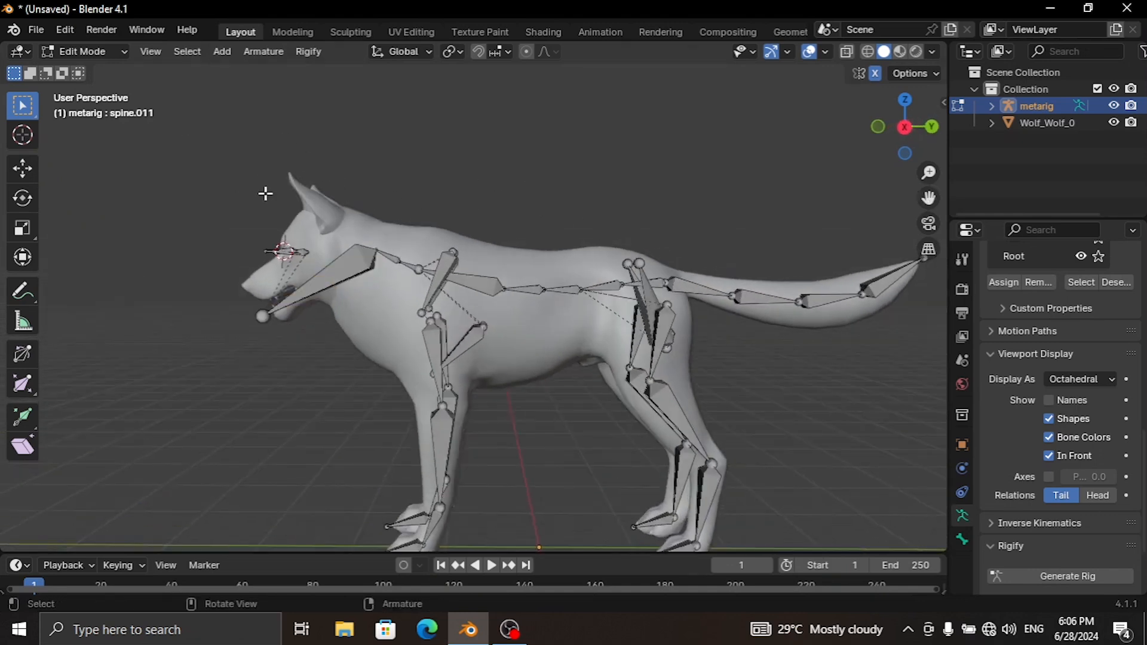
# Leave armature editing, open the Wolf_Wolf_0 mesh in Edit Mode and merge all its vertices by distance.
pyautogui.click(78, 57)
pyautogui.click(88, 70)
pyautogui.click(541, 341)
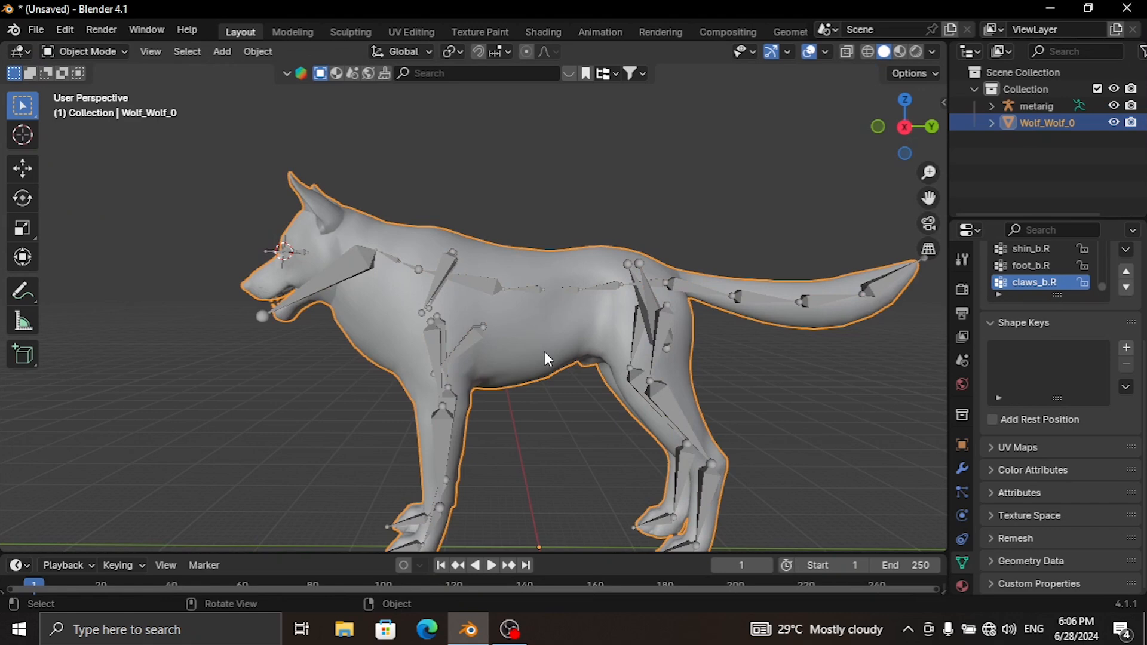
pyautogui.press('Tab')
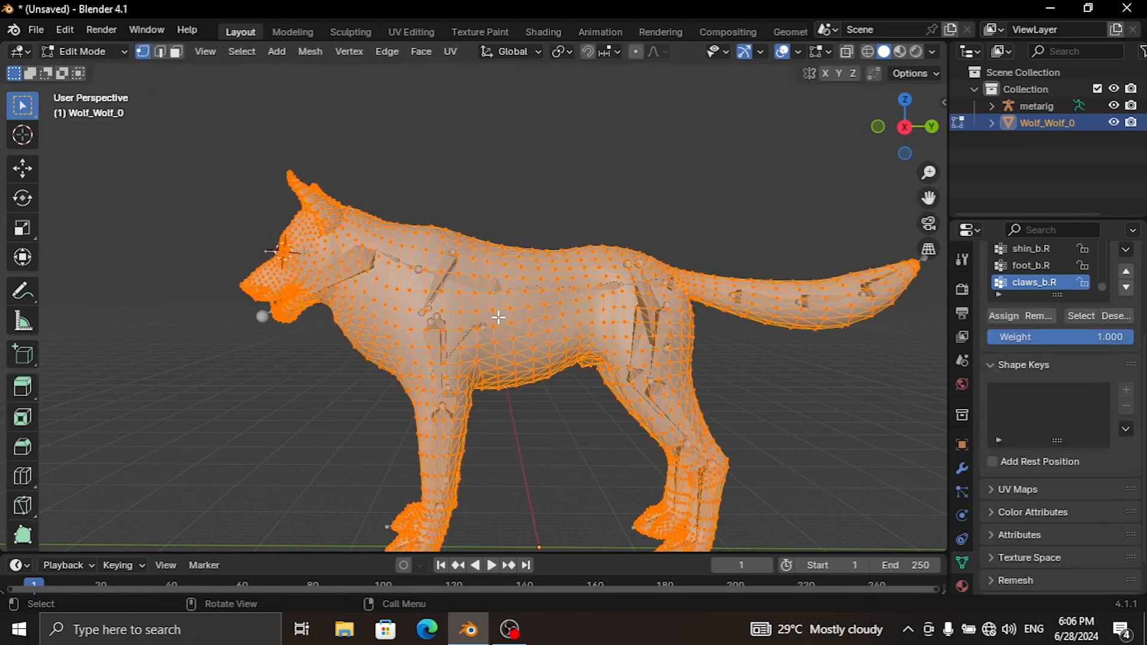
pyautogui.press('m')
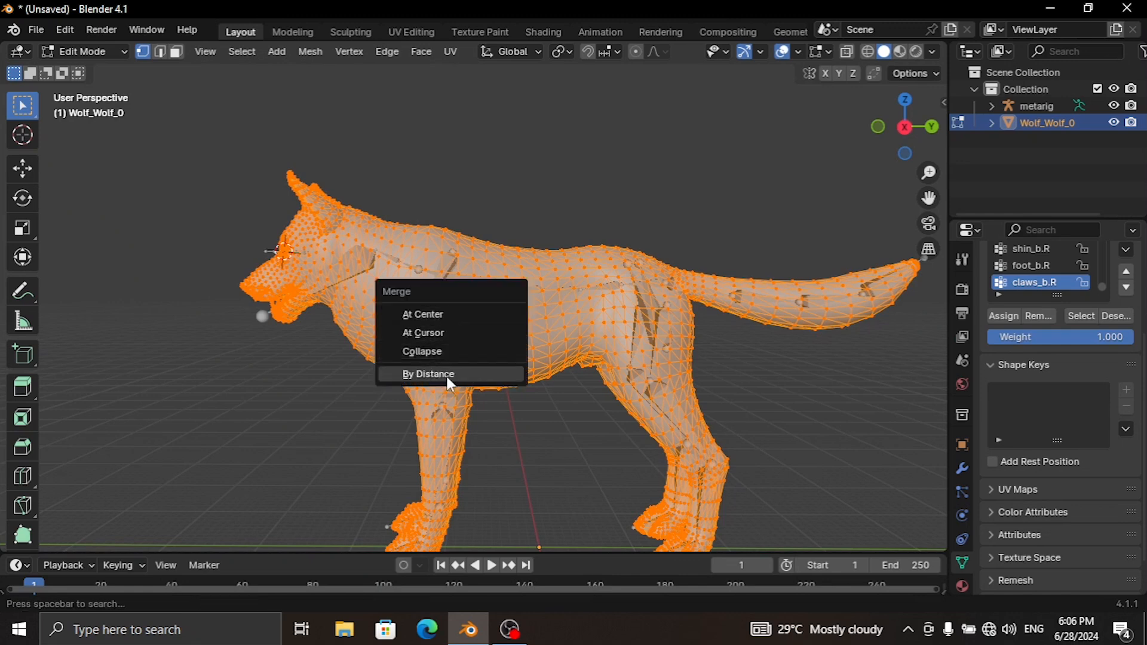
pyautogui.click(428, 375)
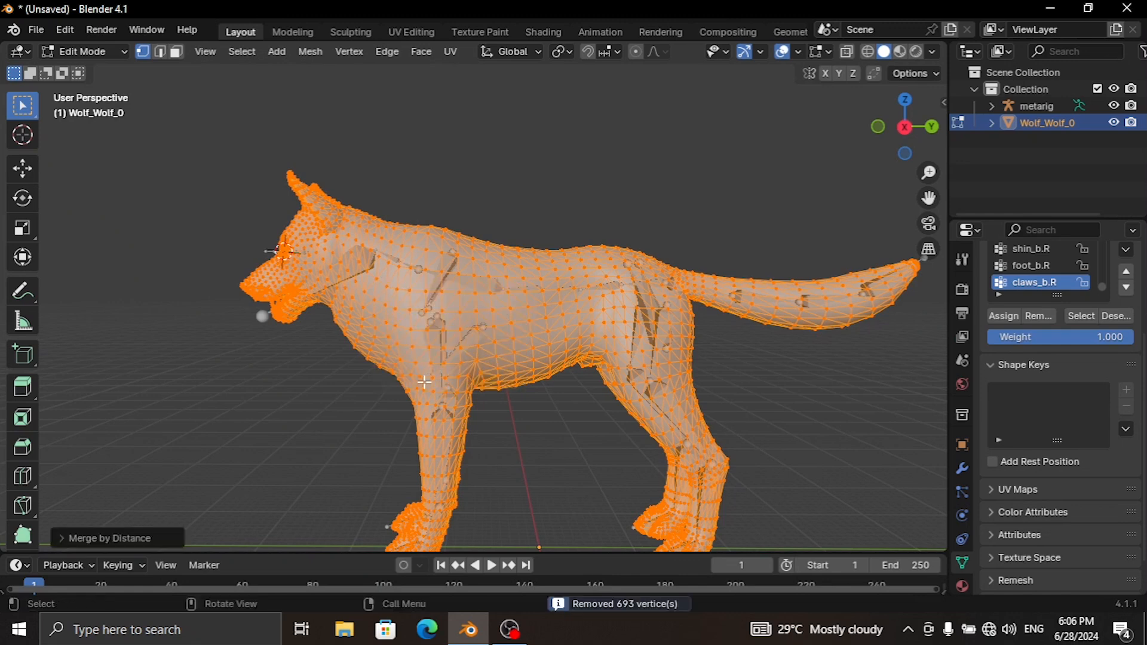
# Set the merge distance to 0.001 m and return the wolf mesh to Object Mode.
pyautogui.click(58, 538)
pyautogui.click(204, 497)
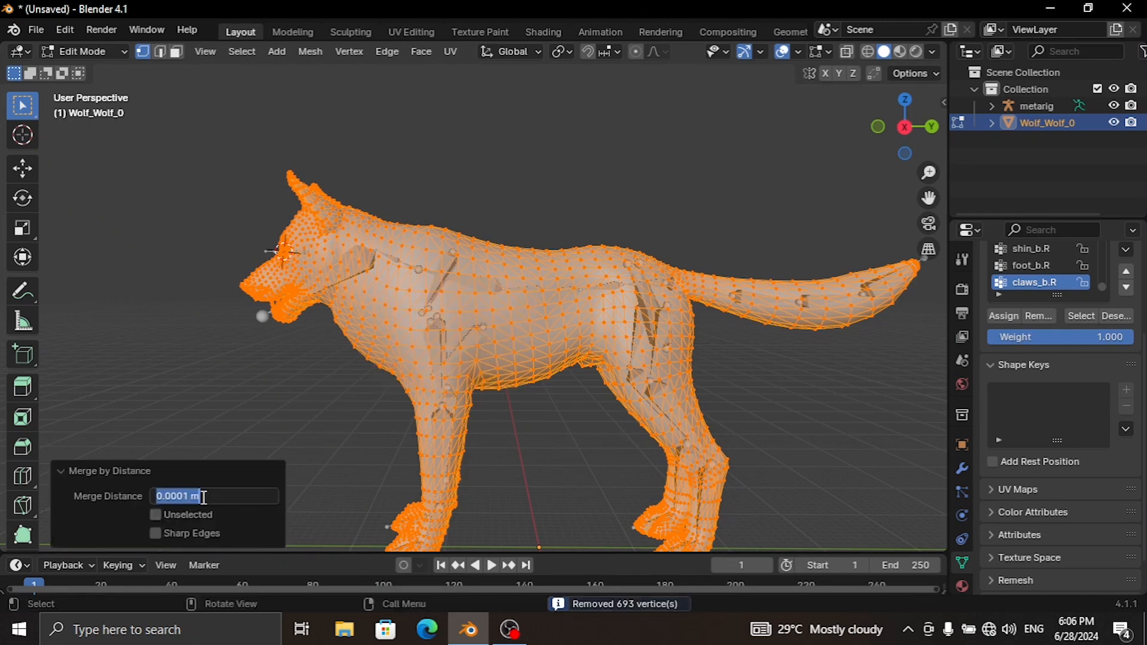
pyautogui.click(182, 497)
pyautogui.press('BackSpace')
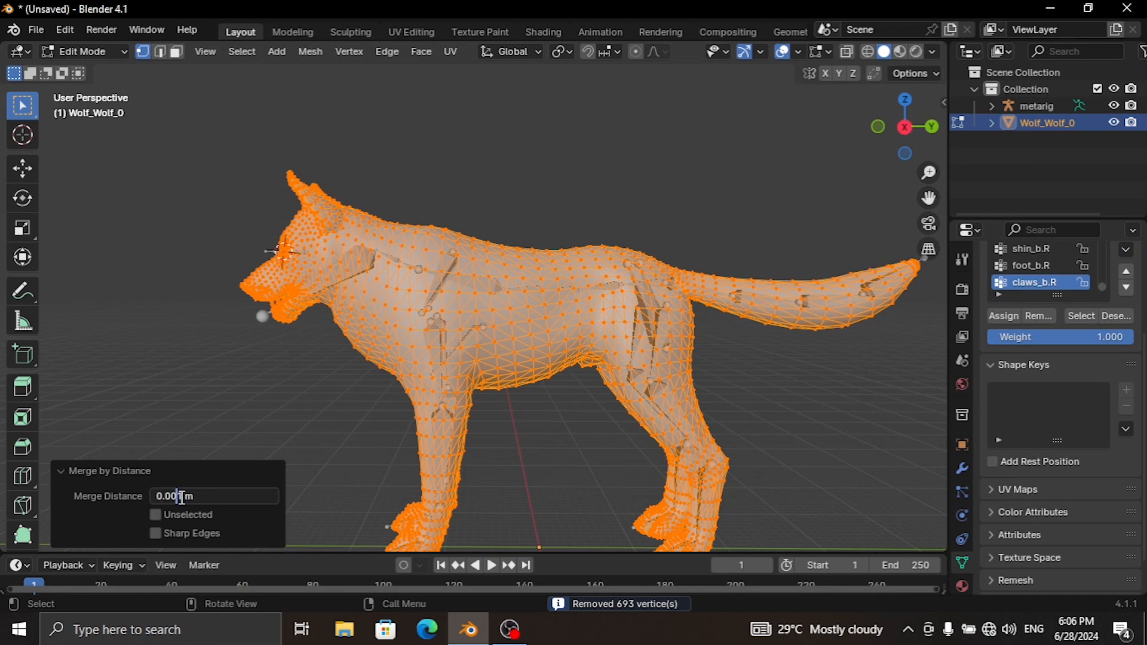
pyautogui.press('Return')
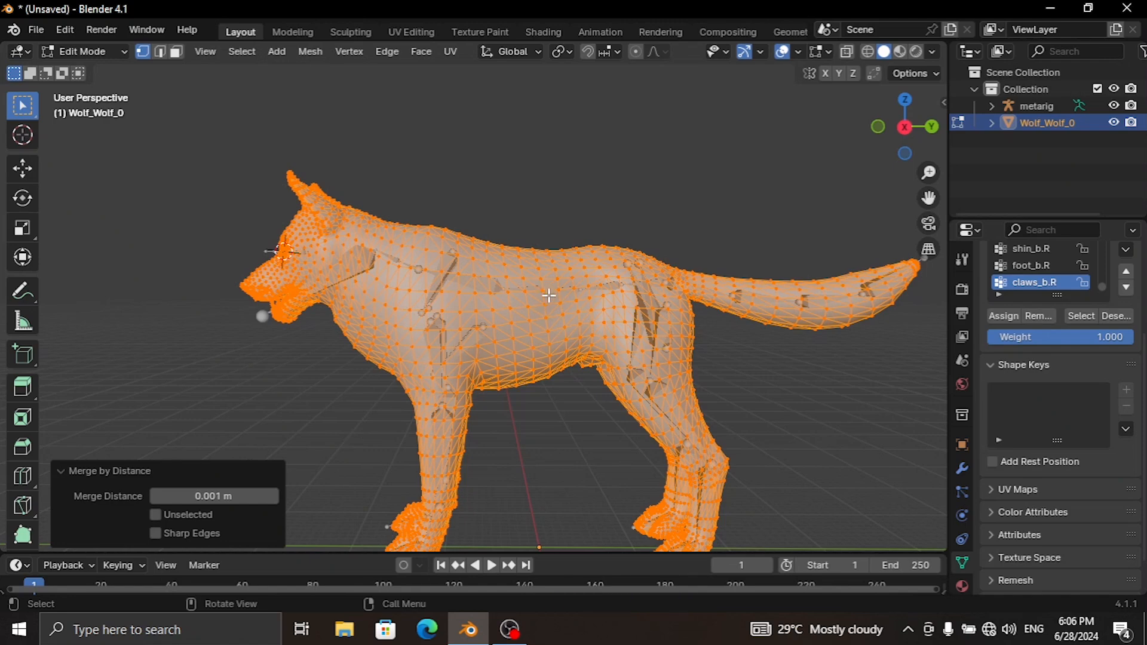
pyautogui.moveTo(543, 400)
pyautogui.mouseDown(button='middle')
pyautogui.moveTo(540, 414)
pyautogui.moveTo(553, 413)
pyautogui.mouseUp(button='middle')
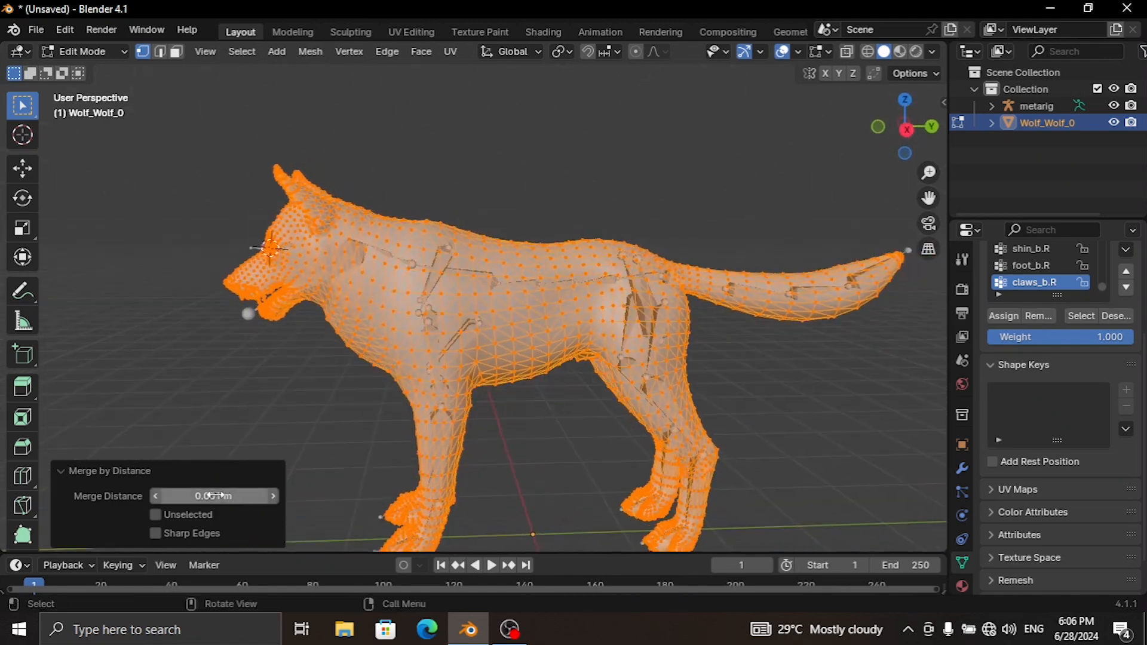
pyautogui.click(75, 57)
pyautogui.click(84, 69)
pyautogui.scroll(3, 282, 263)
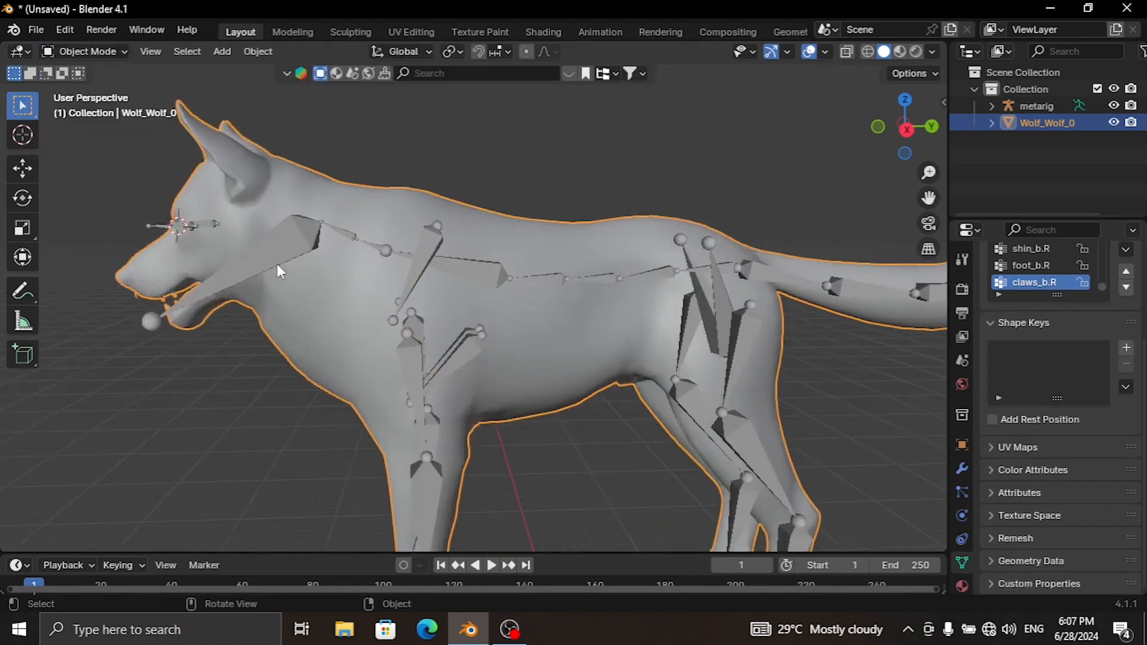
pyautogui.moveTo(148, 162); pyautogui.dragTo(274, 259, button='middle')
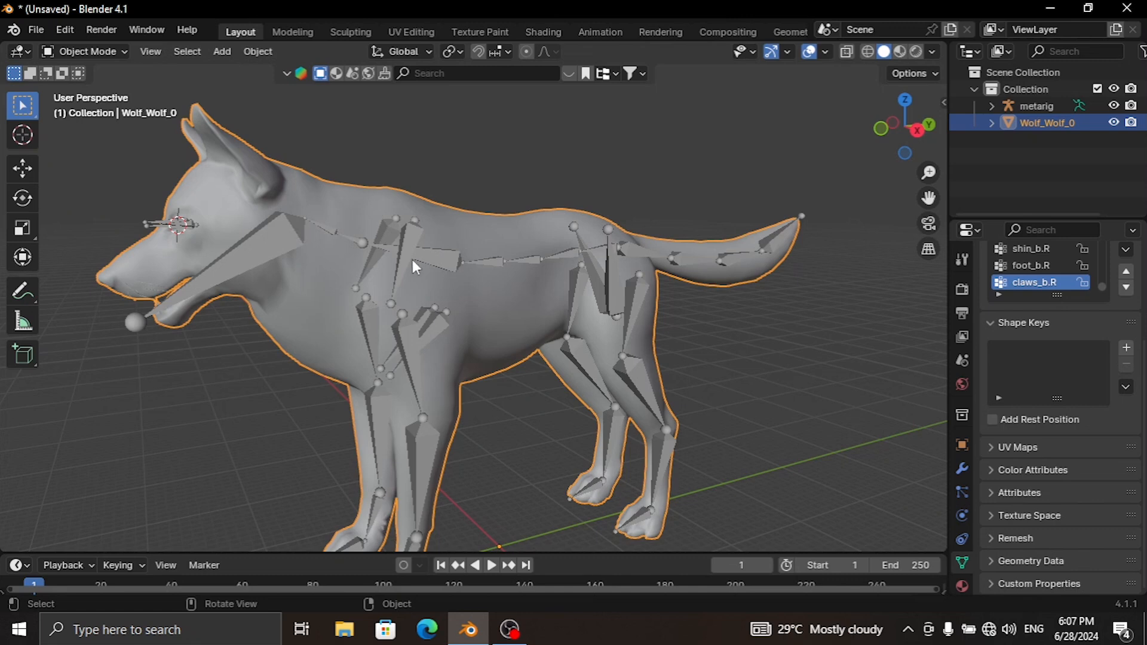
pyautogui.click(291, 253)
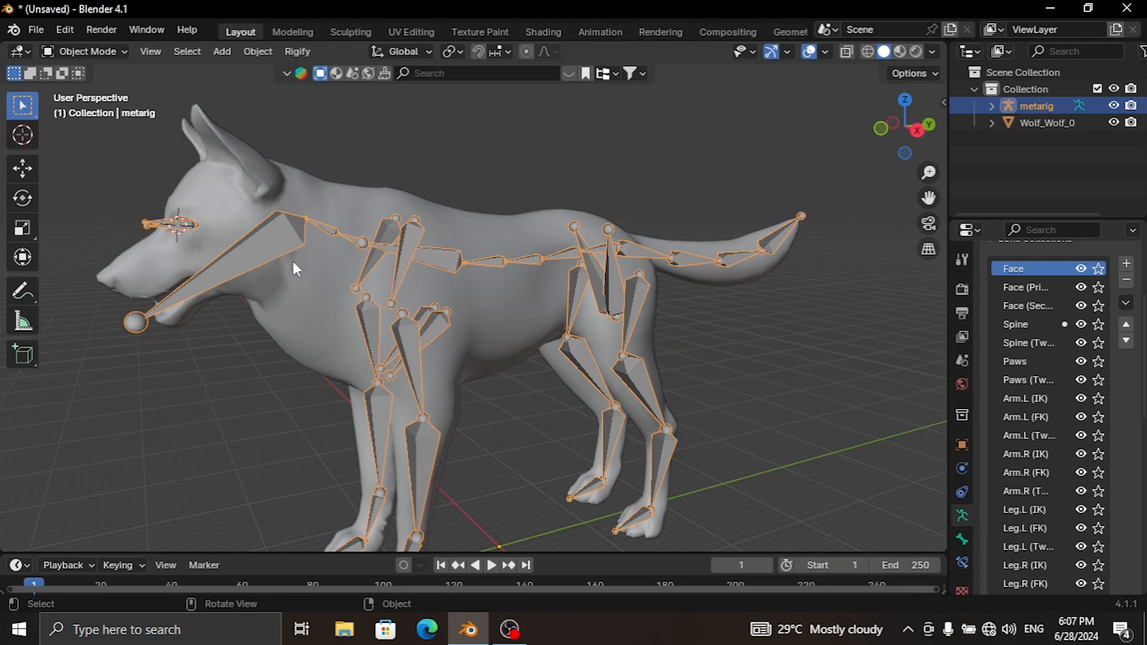
pyautogui.keyDown('shift'); pyautogui.click(306, 307); pyautogui.keyUp('shift')
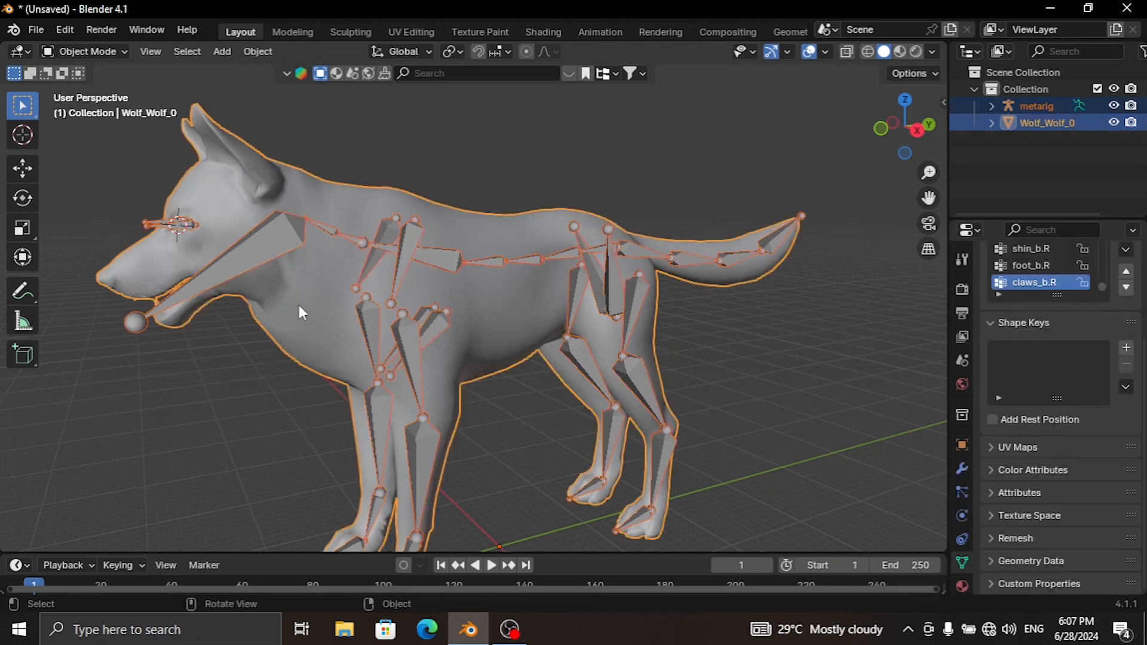
pyautogui.hotkey('ctrl', 'p')
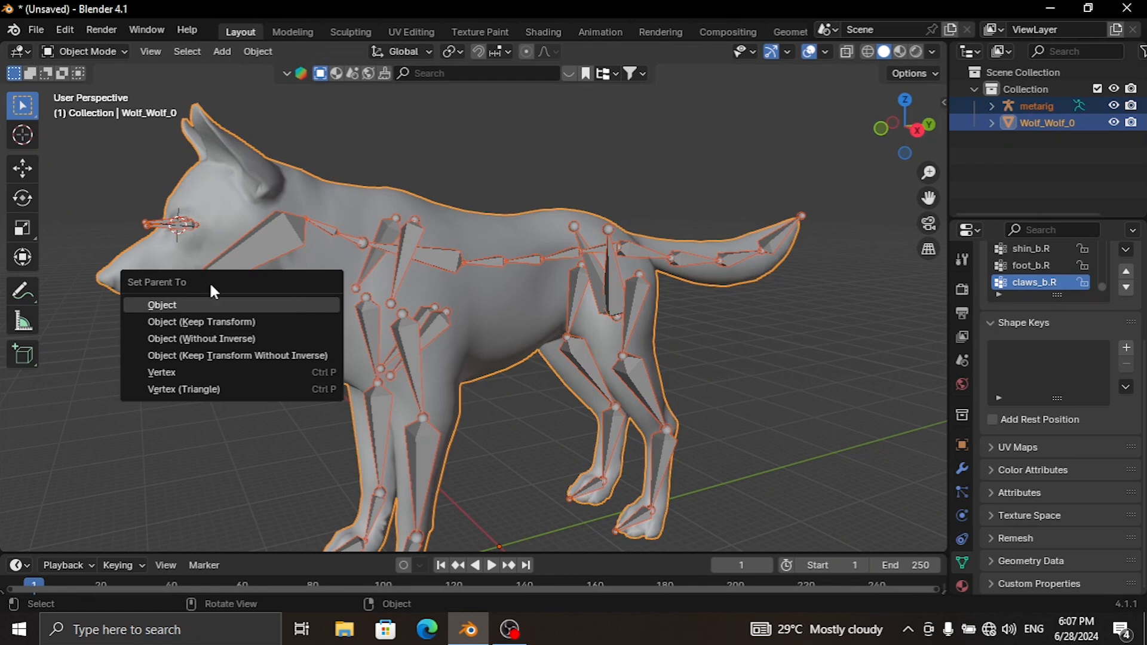
pyautogui.click(203, 421)
# Parent the wolf mesh to the metarig using Armature Deform With Automatic Weights.
pyautogui.click(298, 329)
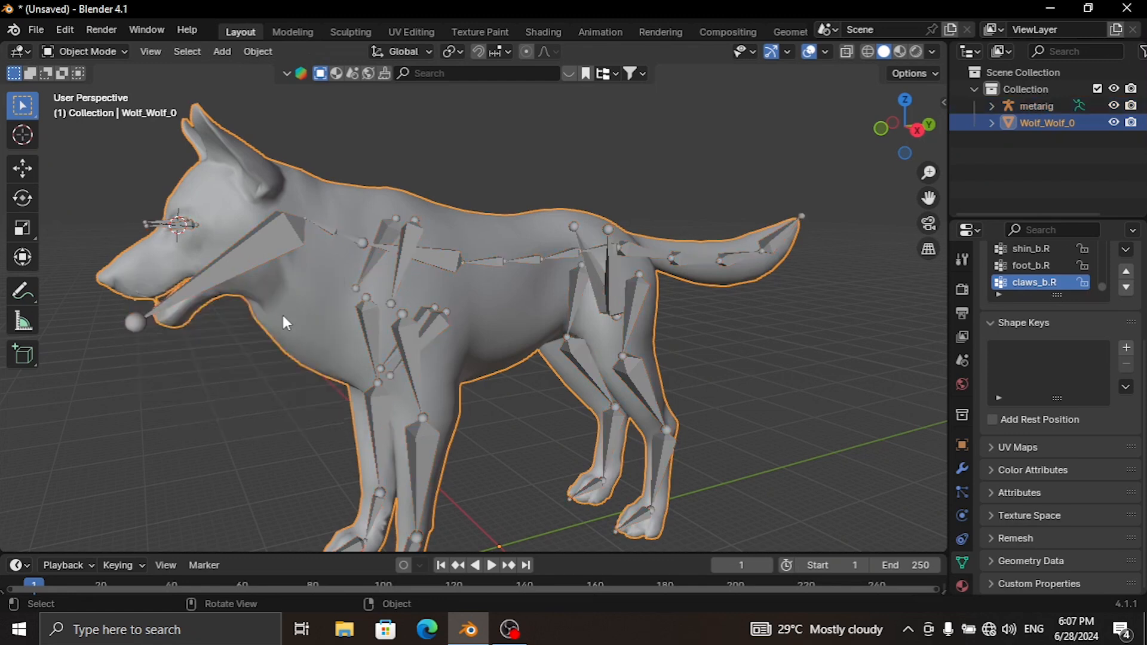
pyautogui.keyDown('shift'); pyautogui.click(262, 253); pyautogui.keyUp('shift')
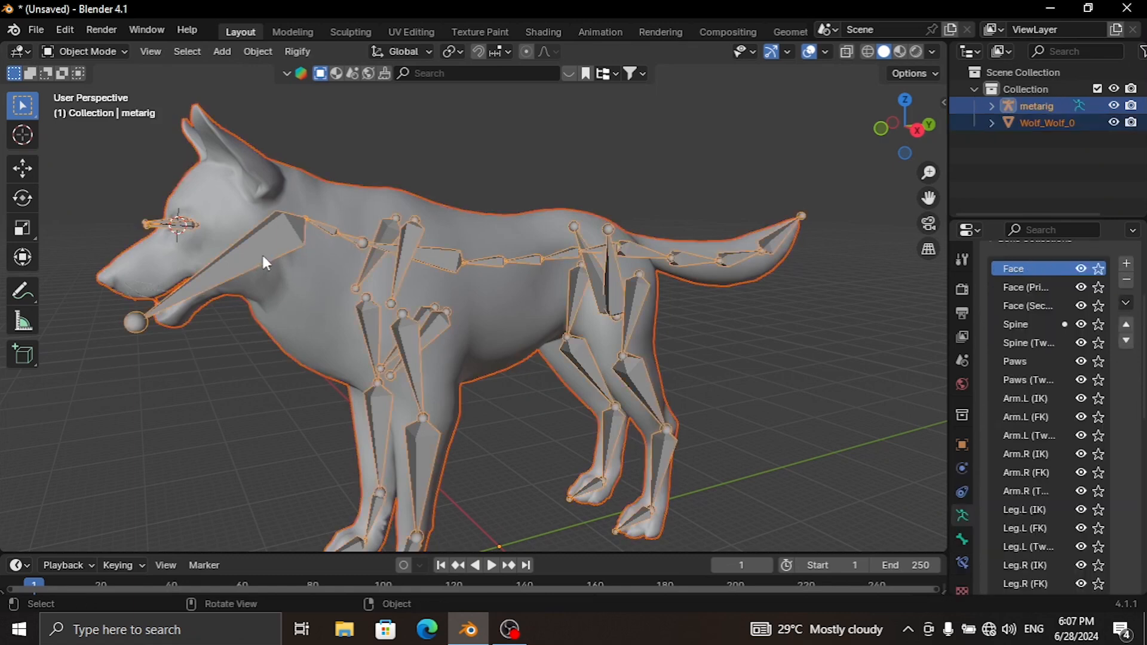
pyautogui.hotkey('ctrl', 'p')
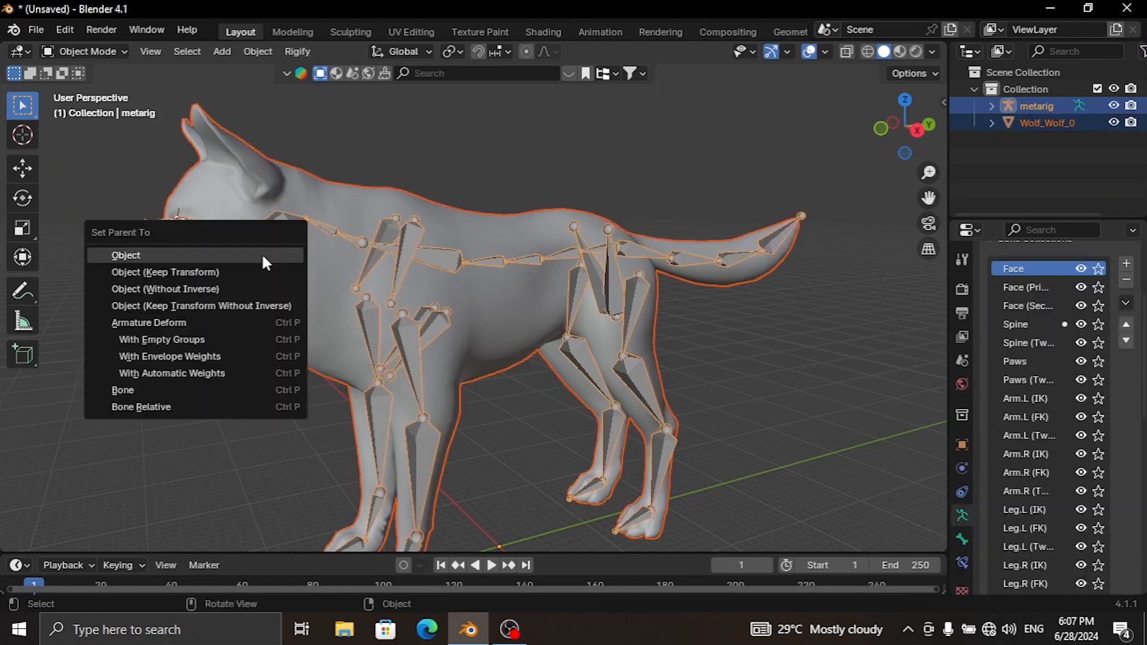
pyautogui.click(168, 371)
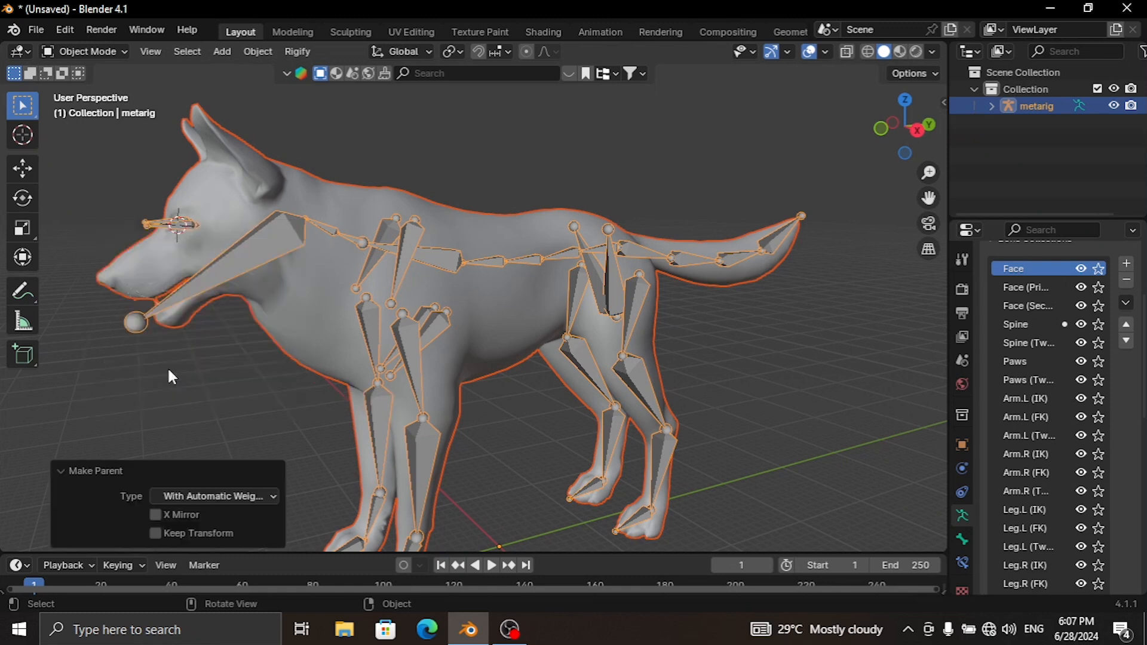
# Select only the metarig and switch it from Object Mode to Pose Mode.
pyautogui.click(303, 329)
pyautogui.moveTo(302, 329); pyautogui.dragTo(365, 254, button='middle')
pyautogui.click(342, 251)
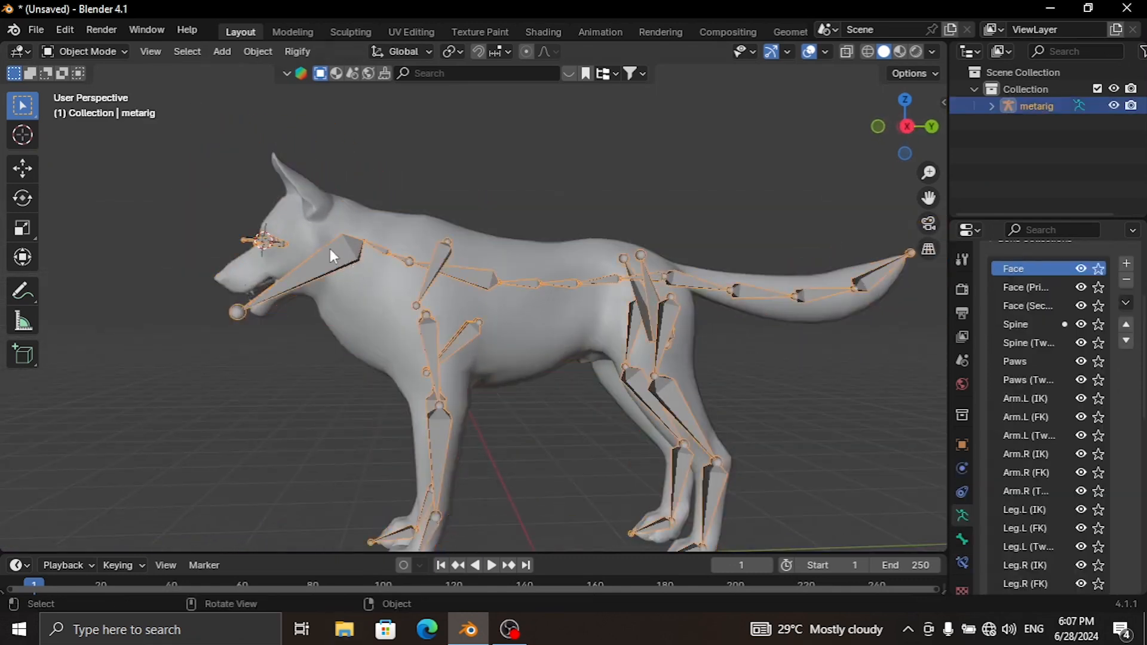
pyautogui.click(117, 51)
pyautogui.click(96, 105)
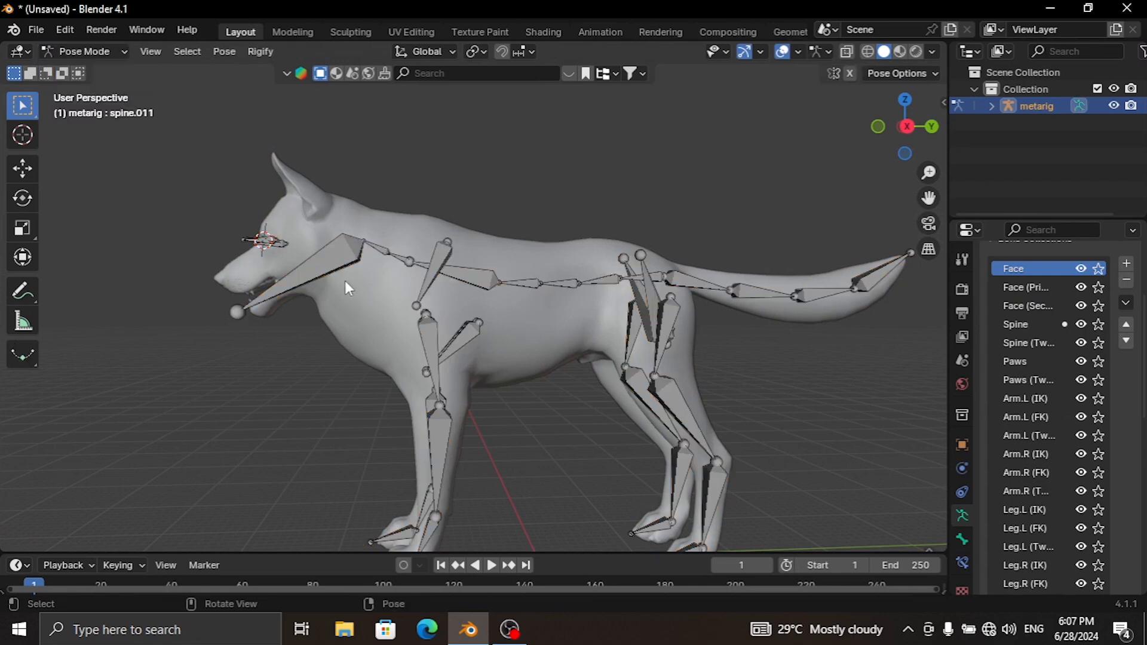
# Test the head deformation by rotating bone spine.011, and undo the rotation.
pyautogui.click(342, 277)
pyautogui.press('r')
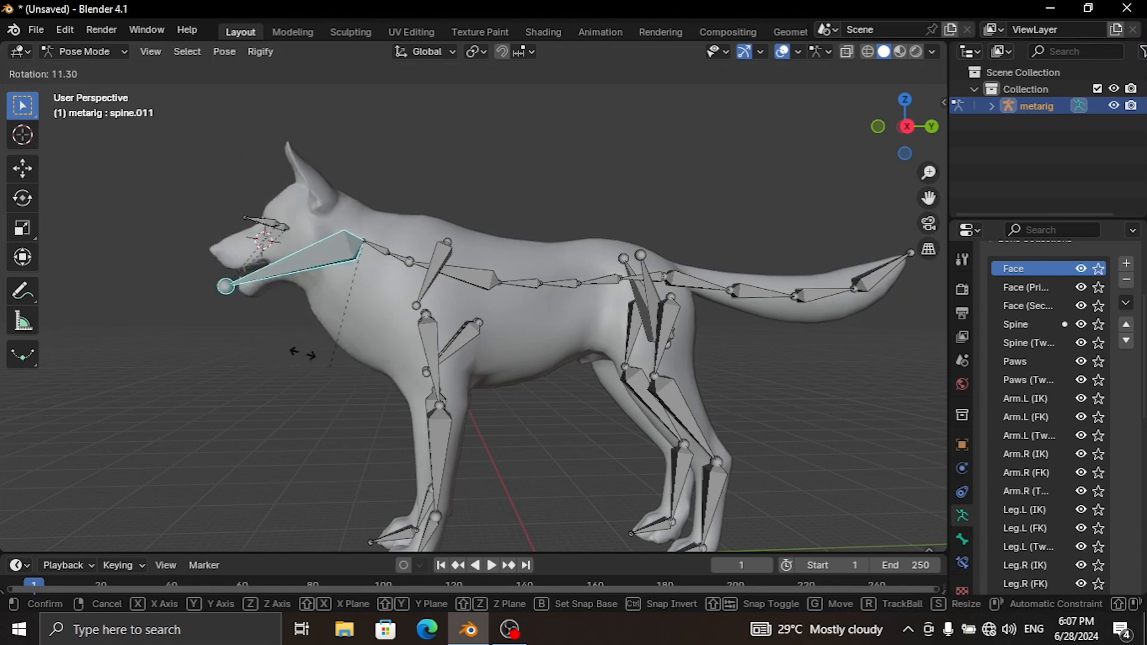
pyautogui.click(275, 320)
pyautogui.hotkey('ctrl', 'z')
# Test the left front leg by rotating front_shin.L about the global X axis, and cancel the rotation.
pyautogui.click(442, 457)
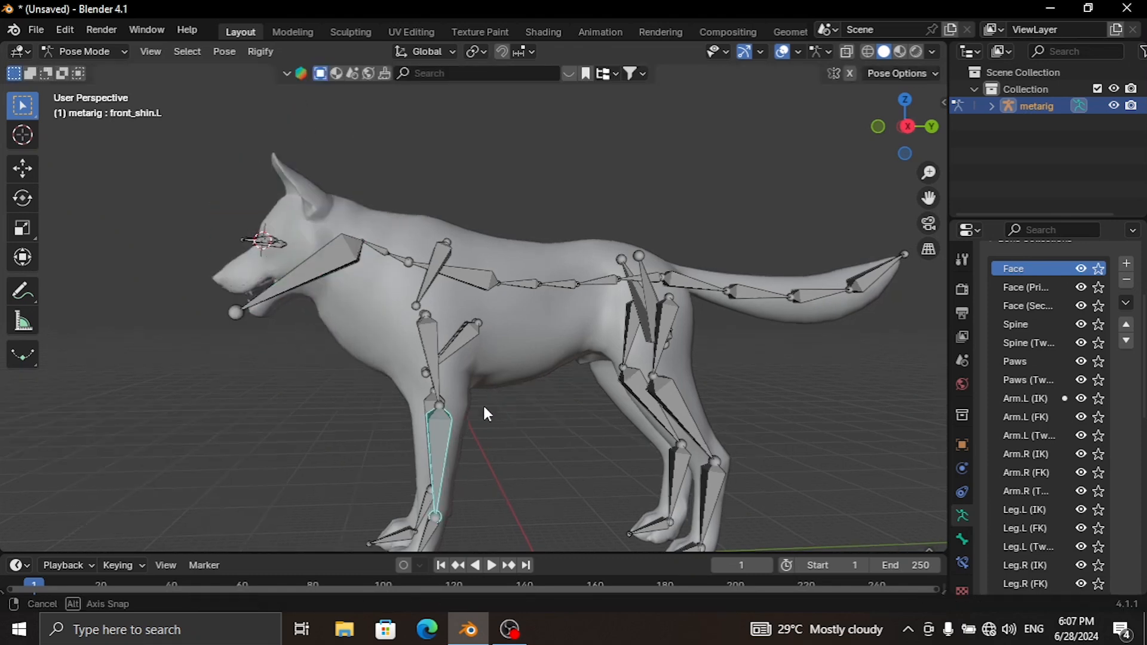
pyautogui.moveTo(482, 404)
pyautogui.mouseDown(button='middle')
pyautogui.moveTo(467, 423)
pyautogui.moveTo(499, 430)
pyautogui.moveTo(481, 402)
pyautogui.moveTo(496, 415)
pyautogui.mouseUp(button='middle')
pyautogui.press('r')
pyautogui.press('x')
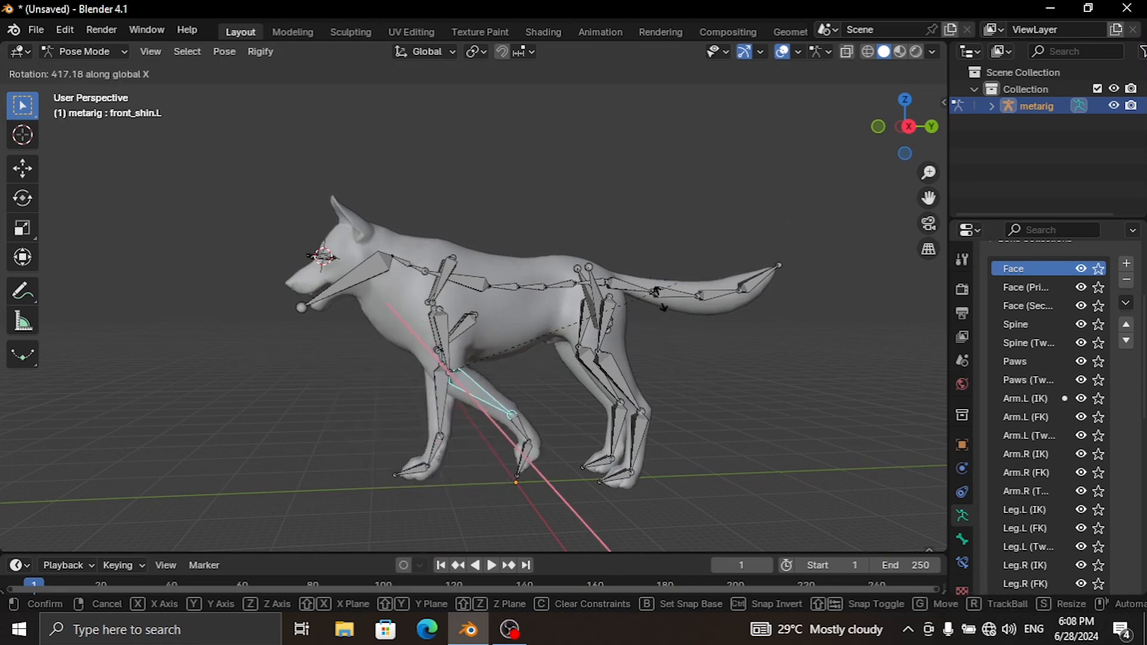
pyautogui.press('Escape')
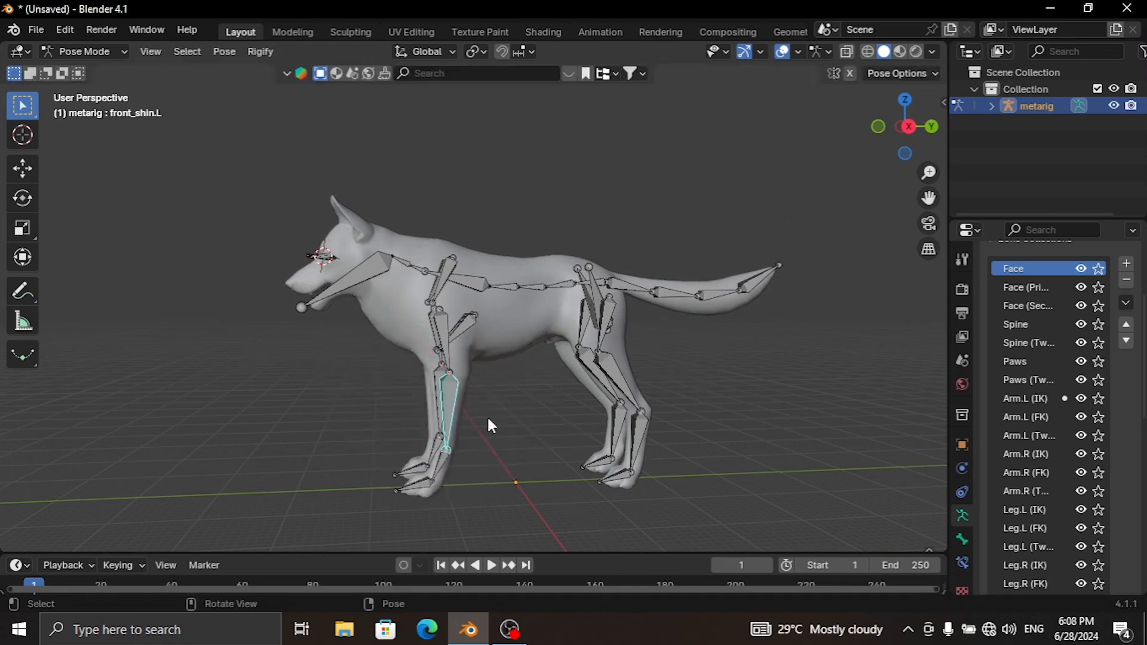
# Test the left front foot by rotating front_foot.L, and undo the rotation.
pyautogui.click(440, 456)
pyautogui.press('KP_Decimal')
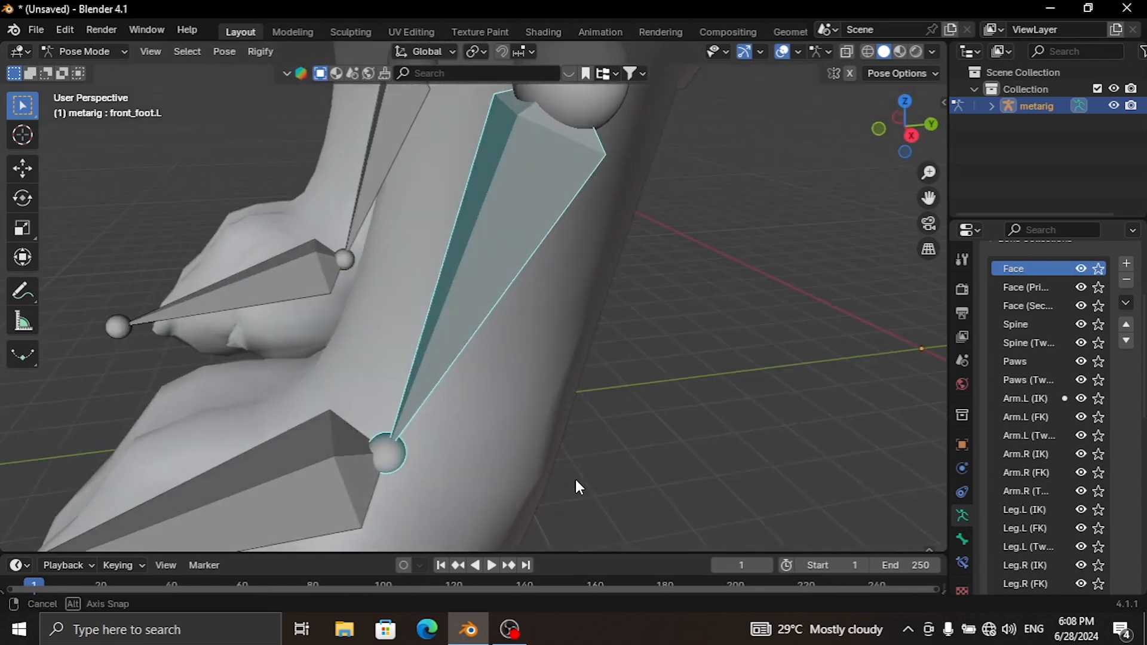
pyautogui.moveTo(575, 479); pyautogui.dragTo(626, 402, button='middle')
pyautogui.press('r')
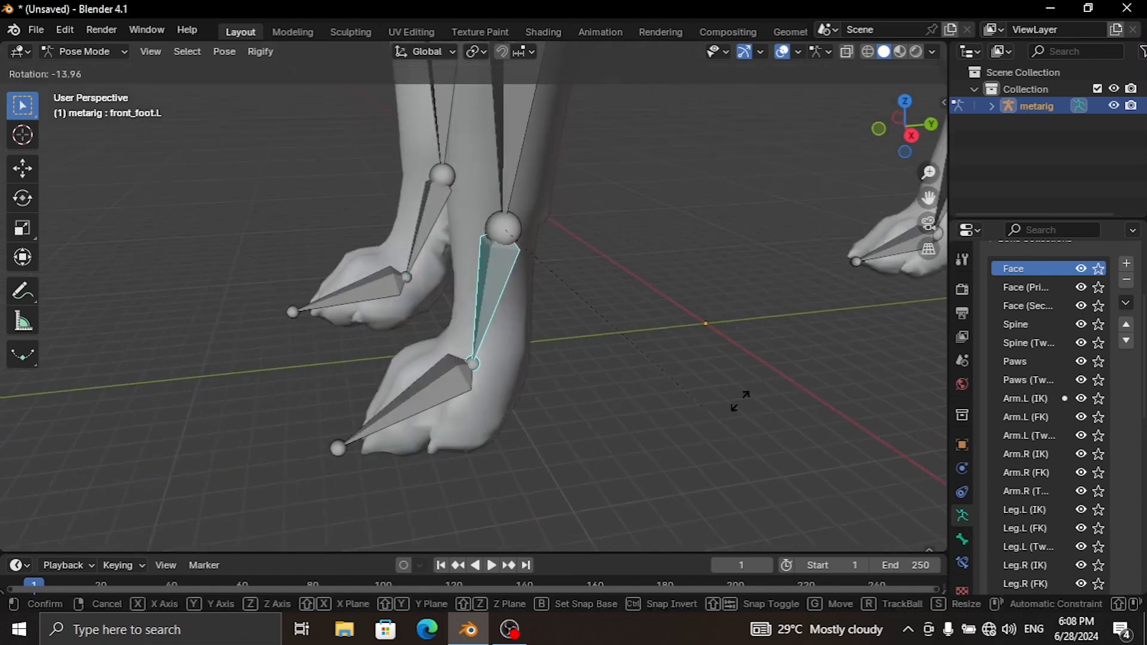
pyautogui.click(520, 416)
pyautogui.hotkey('ctrl', 'z')
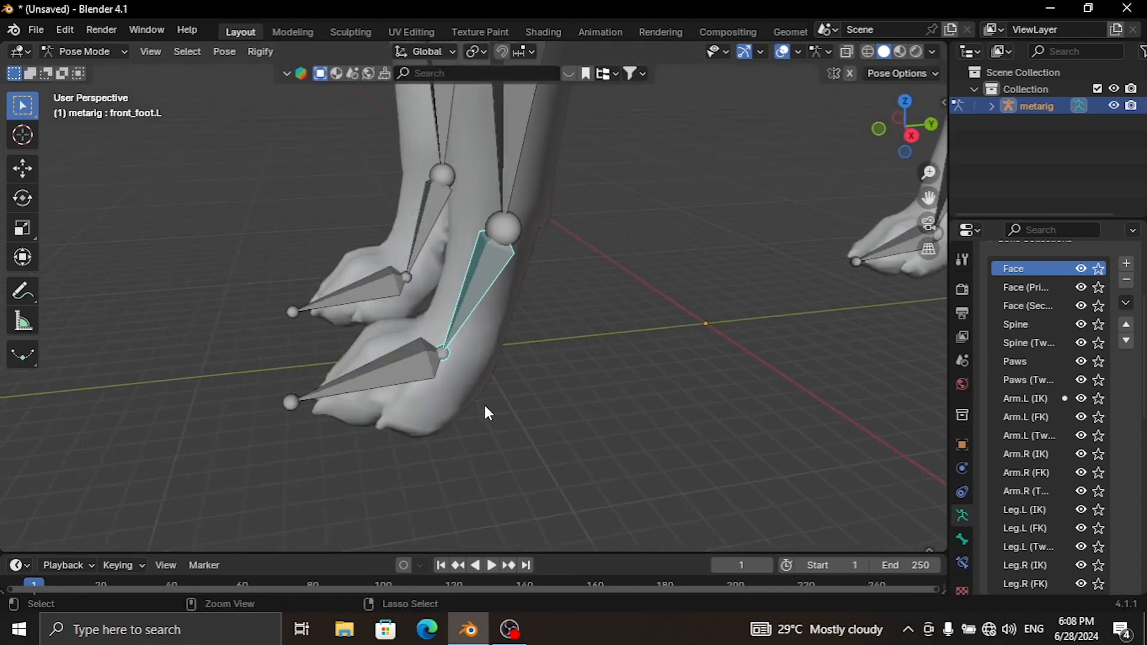
# Test the left front paw by rotating front_toe.L, and restore its original pose.
pyautogui.click(400, 352)
pyautogui.press('r')
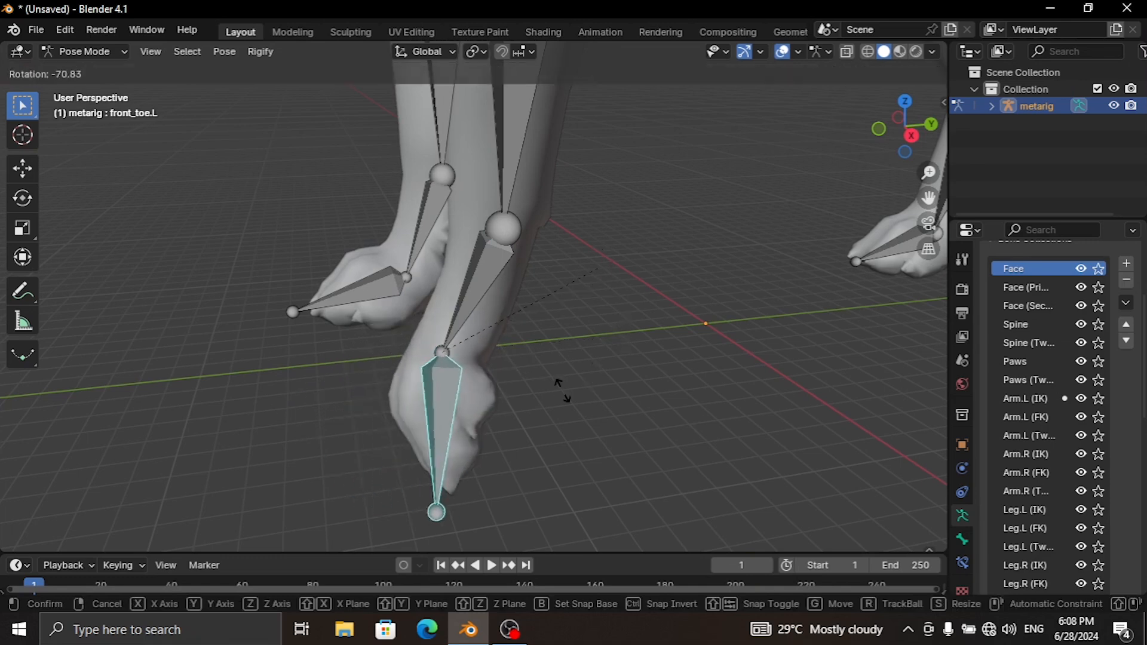
pyautogui.click(573, 425)
pyautogui.scroll(-8, 575, 412)
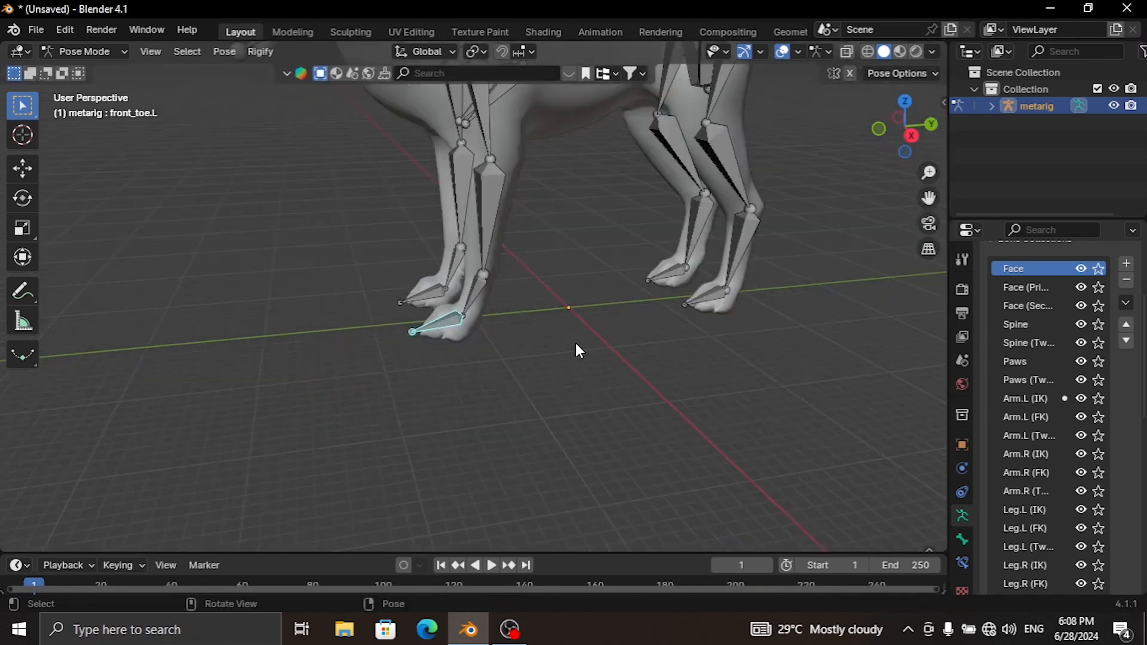
# Test the tail base by rotating bone spine.003, and cancel the rotation.
pyautogui.moveTo(418, 269)
pyautogui.mouseDown(button='middle')
pyautogui.moveTo(446, 281)
pyautogui.moveTo(446, 266)
pyautogui.moveTo(405, 278)
pyautogui.mouseUp(button='middle')
pyautogui.scroll(5, 446, 281)
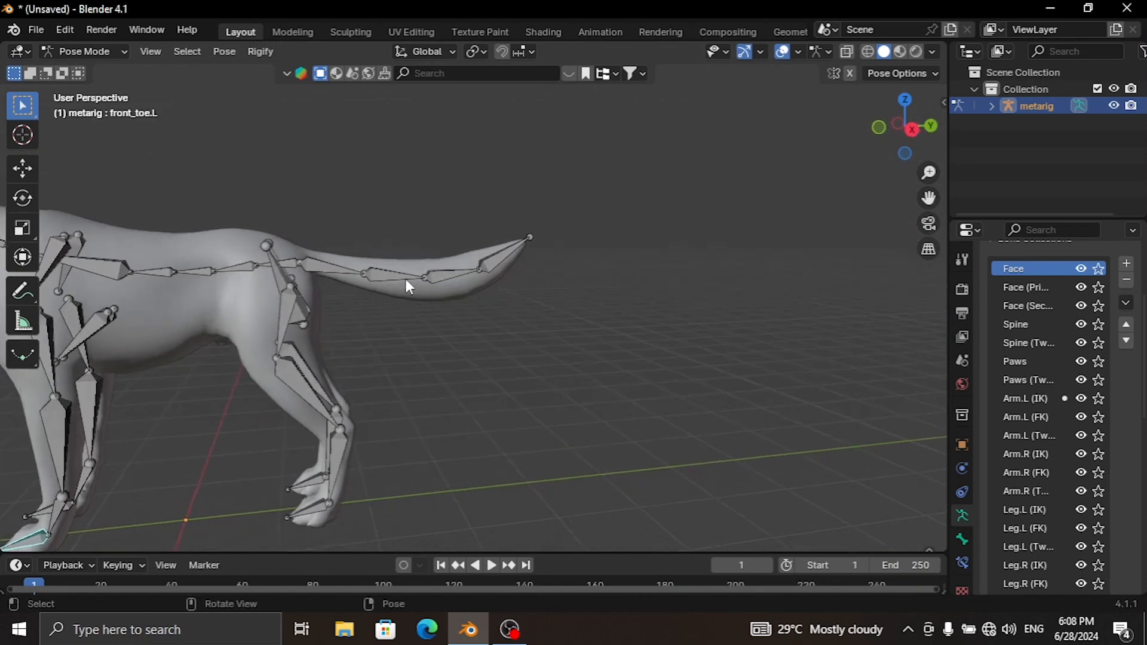
pyautogui.click(336, 267)
pyautogui.press('r')
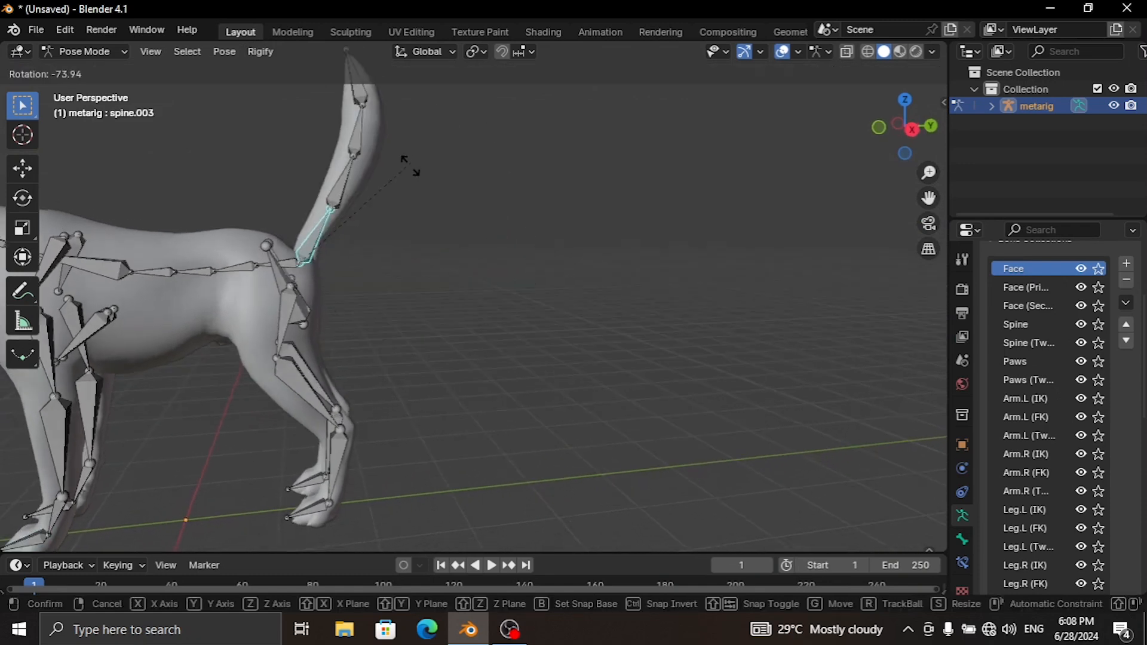
pyautogui.rightClick(407, 226)
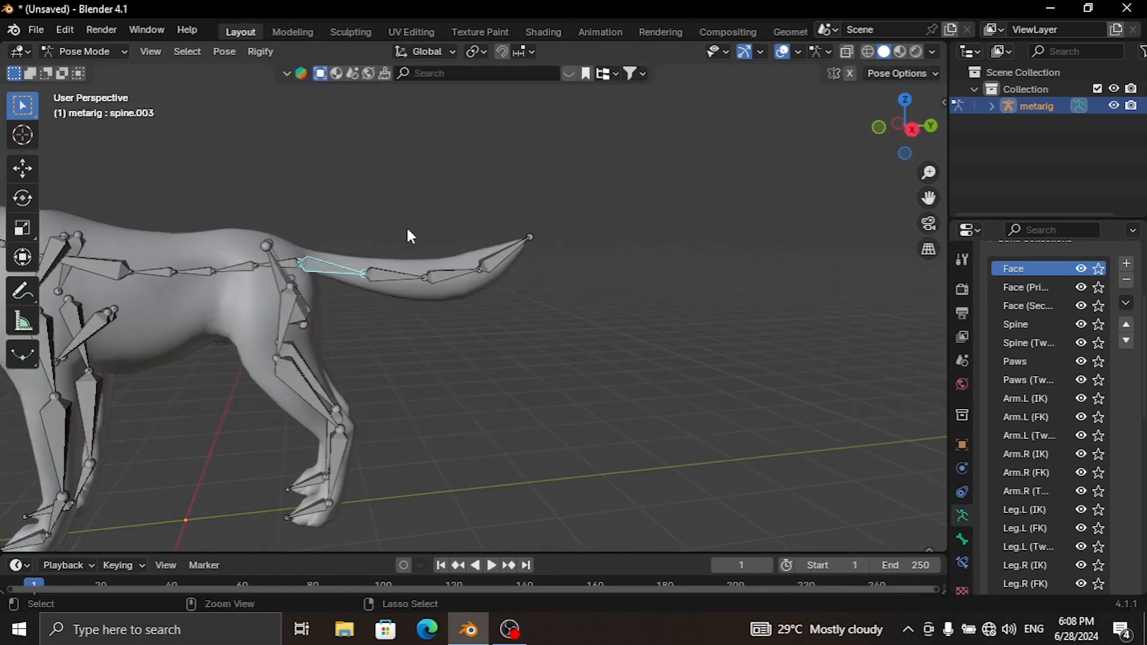
# Test the outer tail by rotating spine.002 and spine.001 one after the other, restoring each to its original pose.
pyautogui.click(391, 270)
pyautogui.press('r')
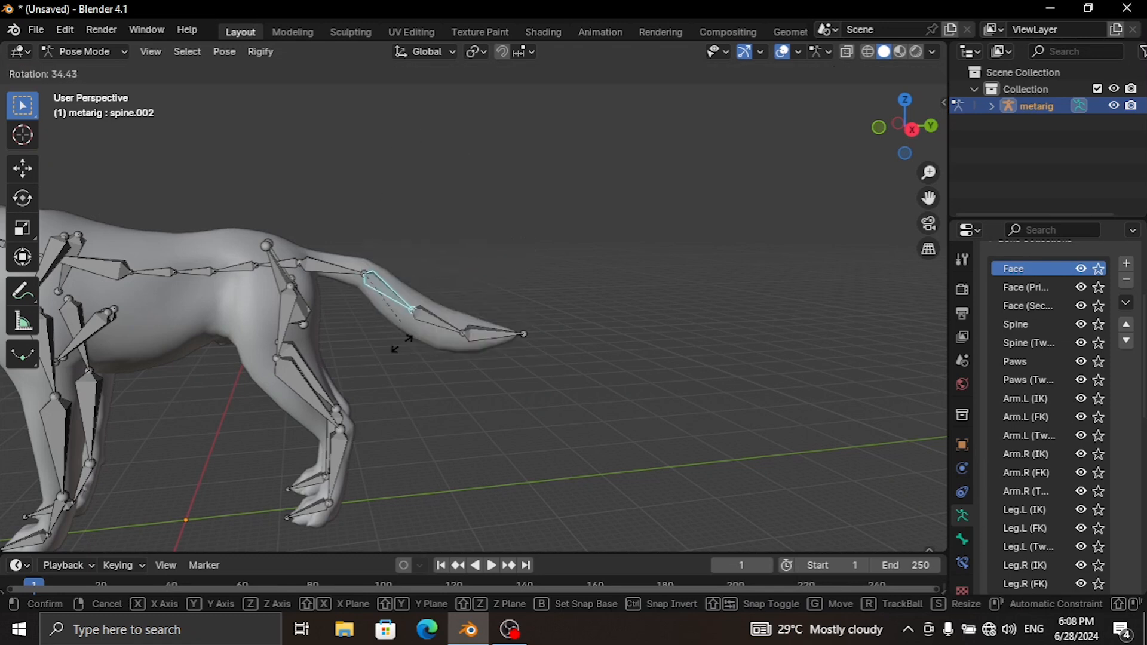
pyautogui.click(421, 296)
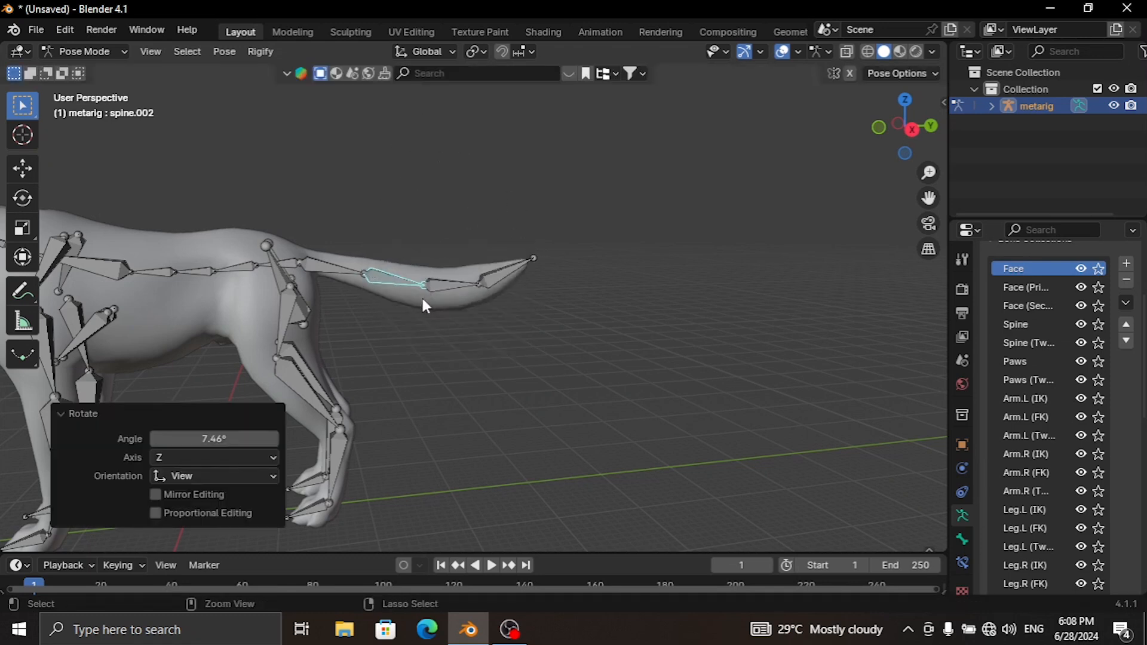
pyautogui.click(449, 275)
pyautogui.press('r')
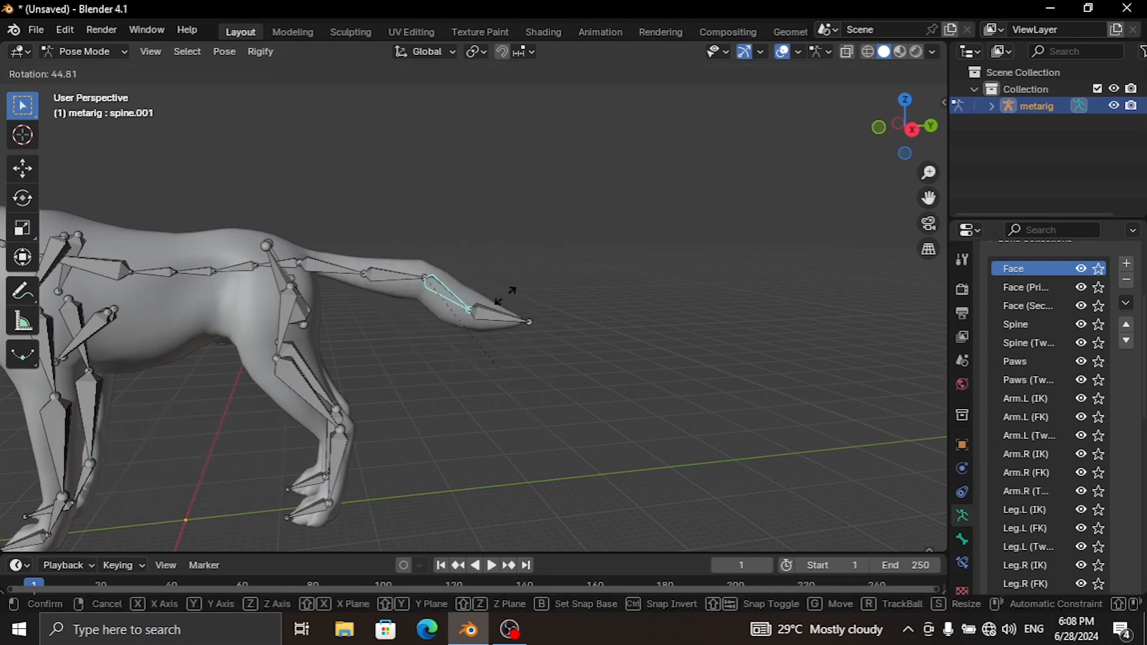
pyautogui.click(501, 351)
# Return the metarig to Object Mode, add the wolf mesh to the selection as the active object, and enter Weight Paint mode.
pyautogui.press('Home')
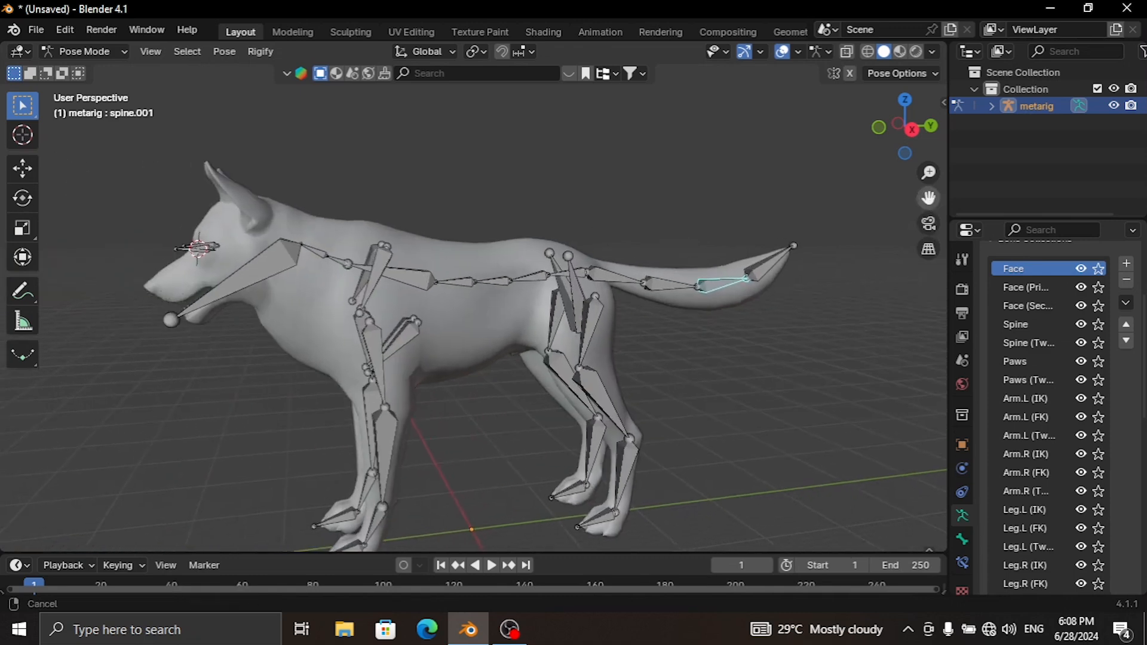
pyautogui.moveTo(325, 292); pyautogui.dragTo(350, 273, button='middle')
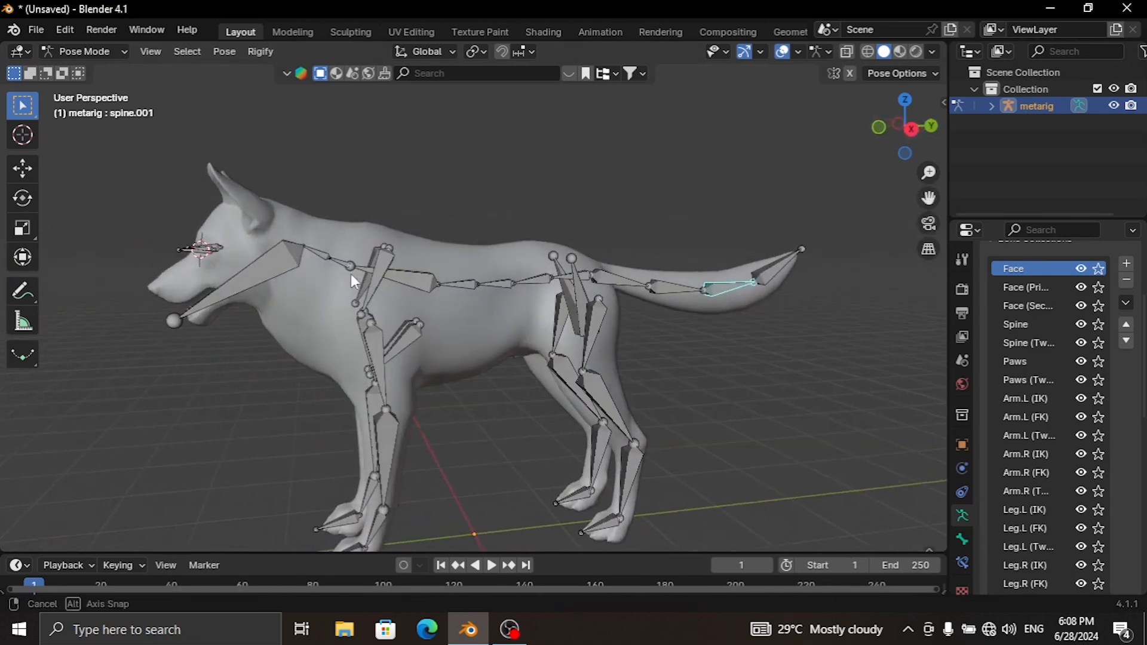
pyautogui.click(62, 52)
pyautogui.click(87, 69)
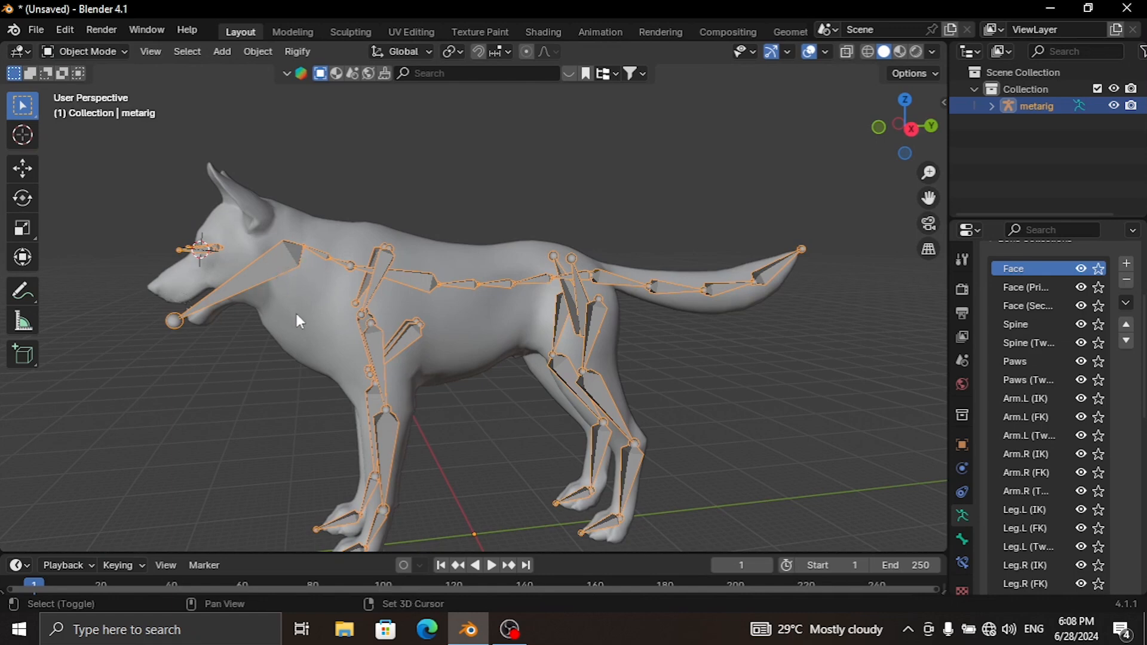
pyautogui.keyDown('shift'); pyautogui.click(313, 320); pyautogui.keyUp('shift')
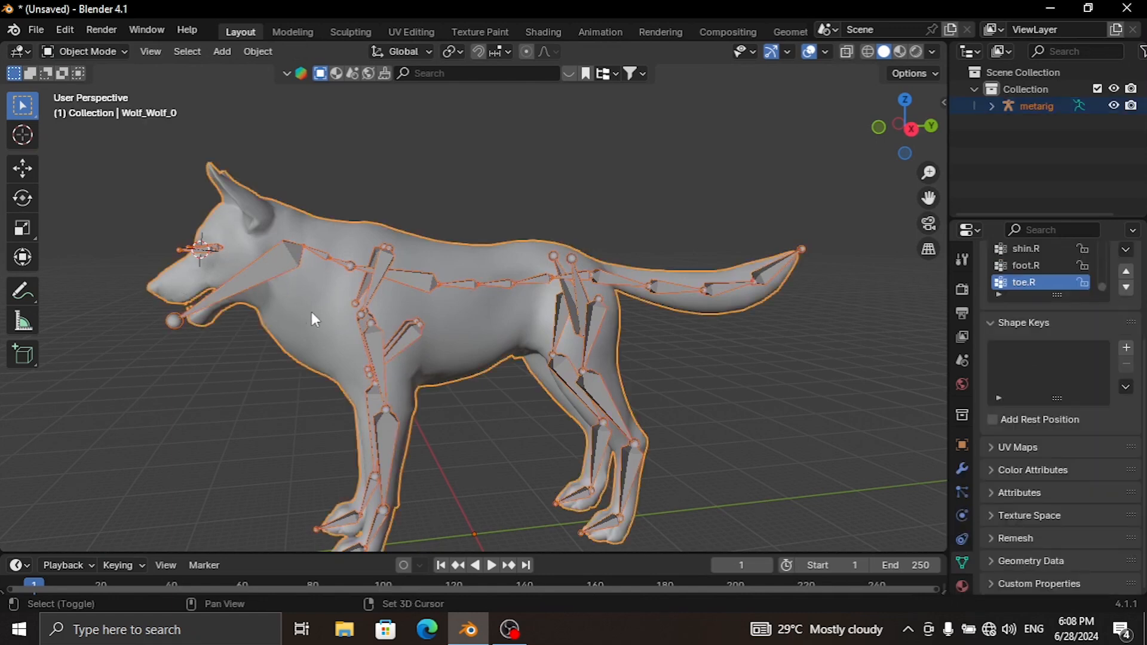
pyautogui.click(107, 54)
pyautogui.click(81, 141)
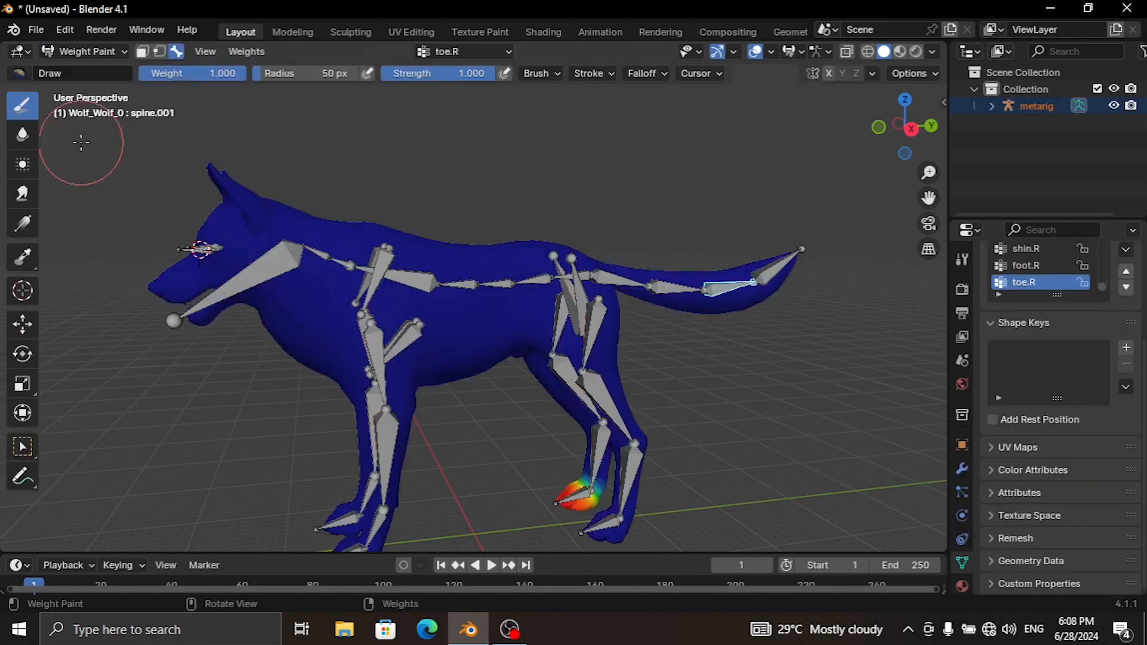
# Select the head bone spine.011 in Weight Paint mode and inspect its weight distribution on the mesh.
pyautogui.keyDown('ctrl'); pyautogui.click(271, 264); pyautogui.keyUp('ctrl')
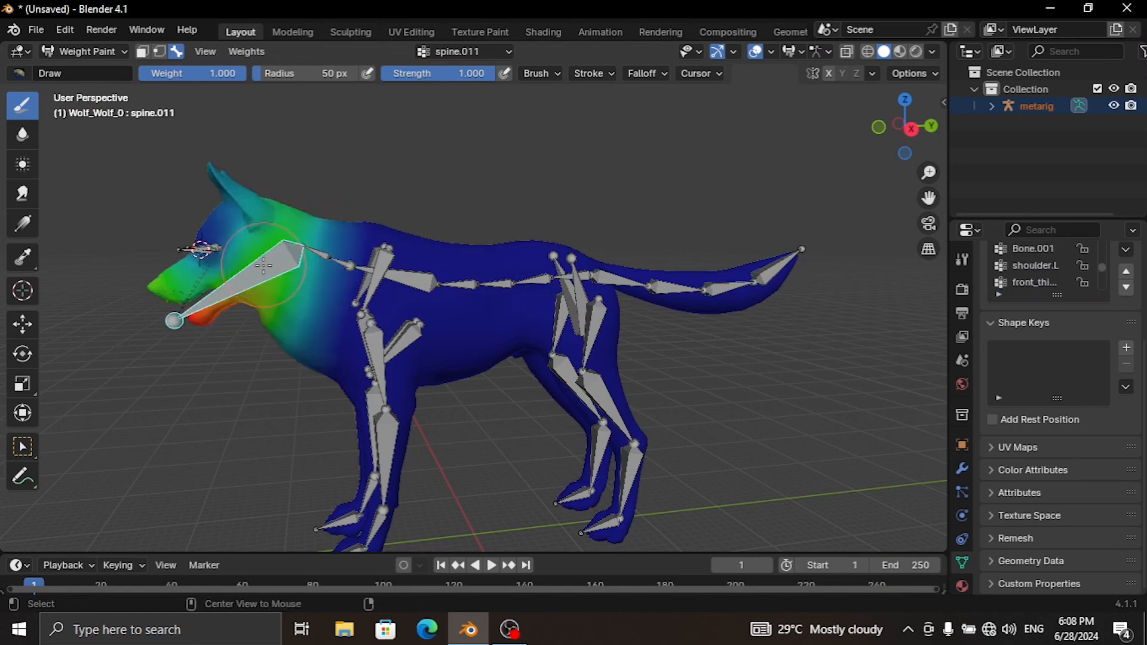
pyautogui.scroll(1, 230, 258)
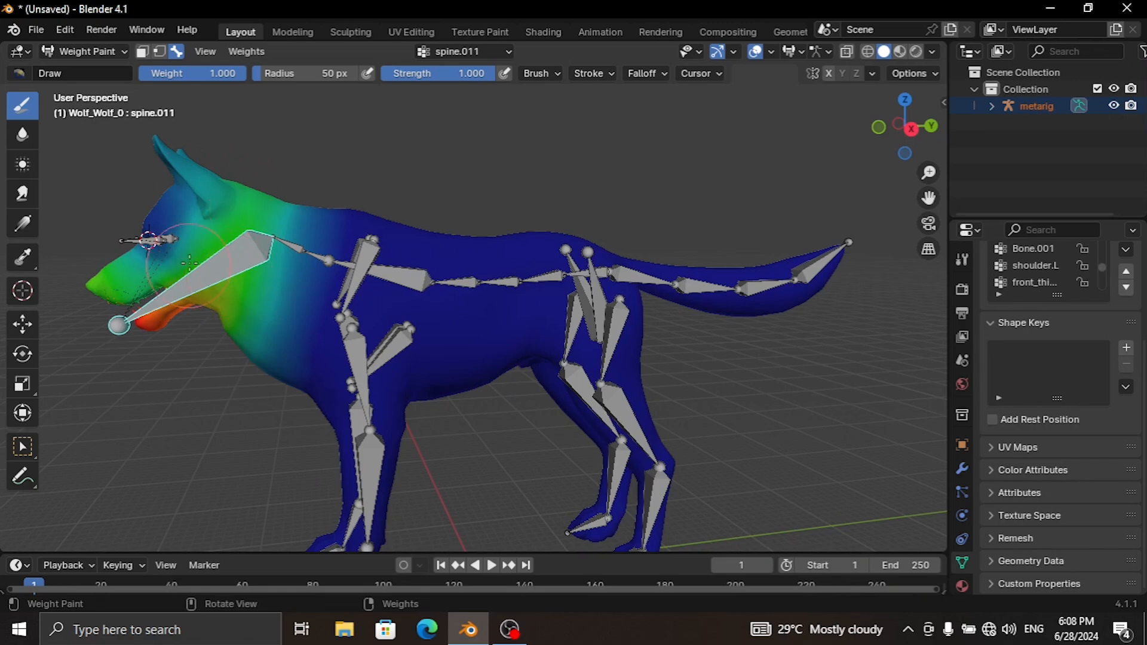
pyautogui.moveTo(235, 141); pyautogui.dragTo(528, 226, button='middle')
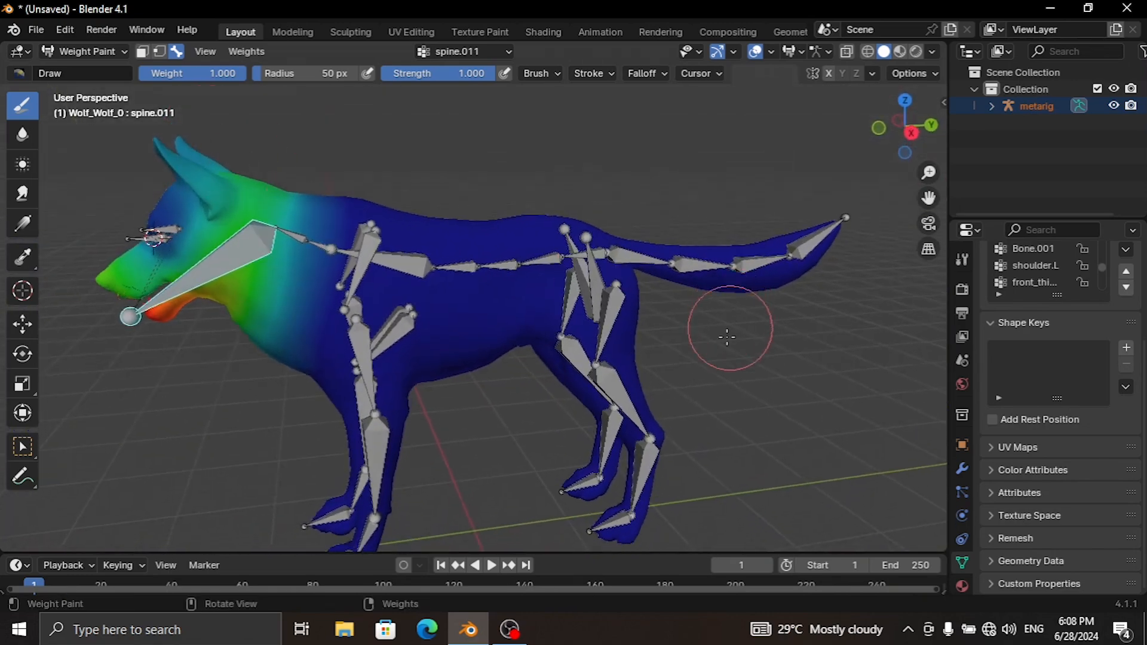
# Select bone front_shin.L and inspect its weights around the left front leg from several angles.
pyautogui.keyDown('ctrl'); pyautogui.click(381, 440); pyautogui.keyUp('ctrl')
pyautogui.moveTo(928, 198)
pyautogui.mouseDown()
pyautogui.moveTo(809, 24)
pyautogui.moveTo(923, 199)
pyautogui.mouseUp()
pyautogui.scroll(3, 409, 333)
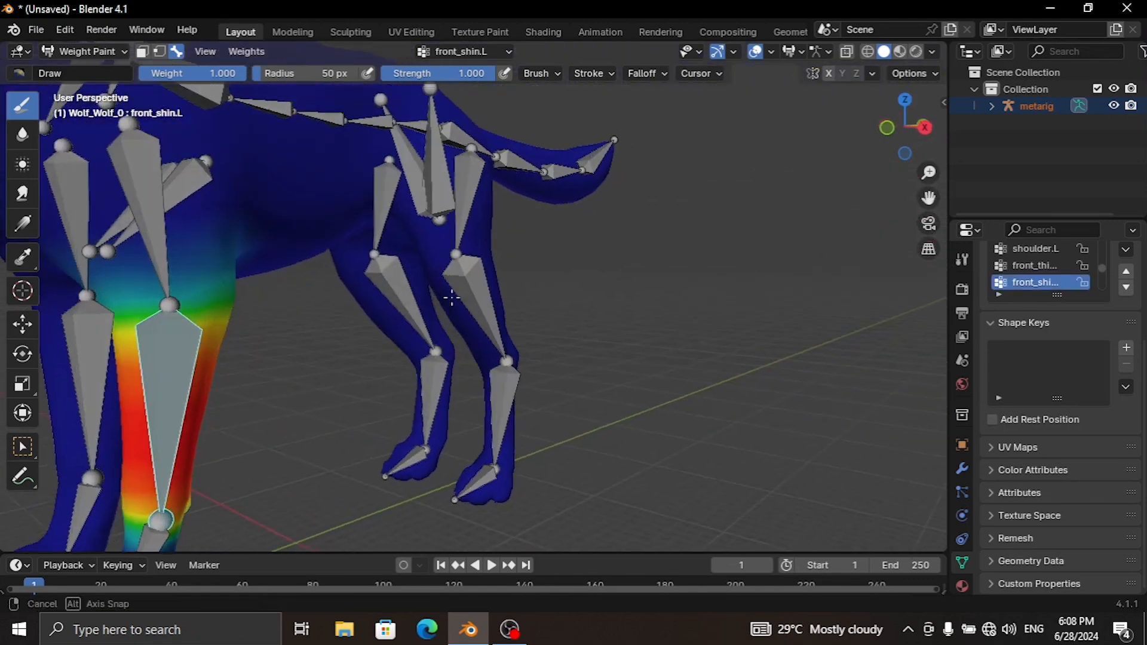
pyautogui.moveTo(451, 294); pyautogui.dragTo(491, 294, button='middle')
pyautogui.moveTo(928, 198)
pyautogui.mouseDown()
pyautogui.moveTo(1015, 173)
pyautogui.moveTo(449, 300)
pyautogui.mouseUp()
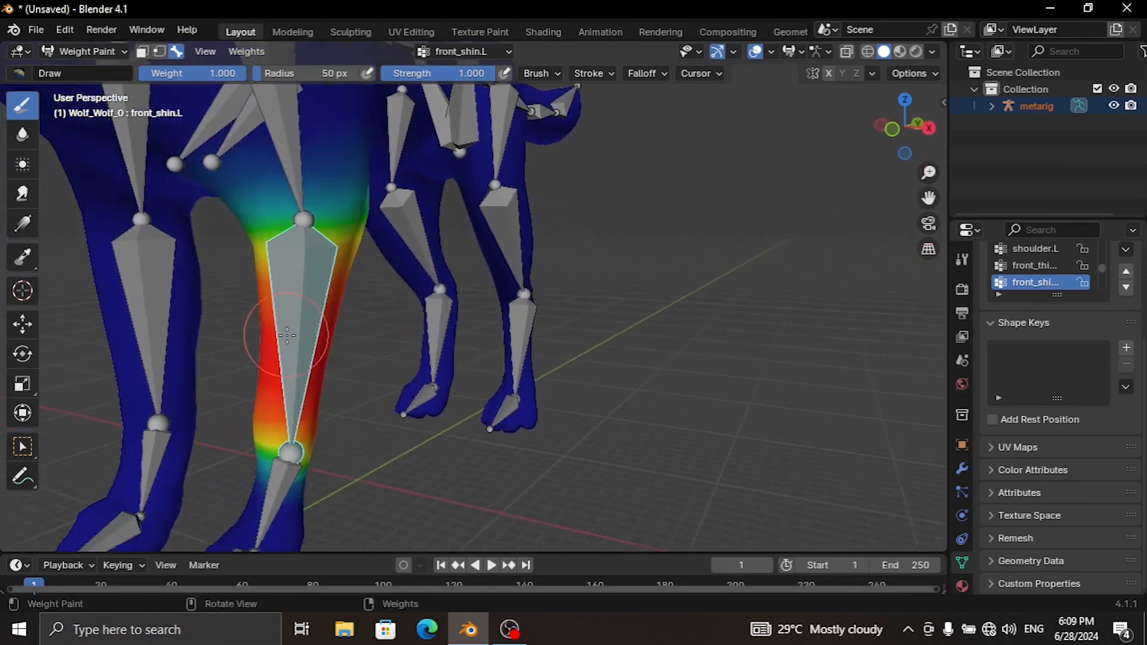
pyautogui.moveTo(311, 290)
pyautogui.mouseDown(button='middle')
pyautogui.moveTo(241, 300)
pyautogui.moveTo(392, 345)
pyautogui.moveTo(355, 343)
pyautogui.moveTo(397, 312)
pyautogui.moveTo(376, 305)
pyautogui.mouseUp(button='middle')
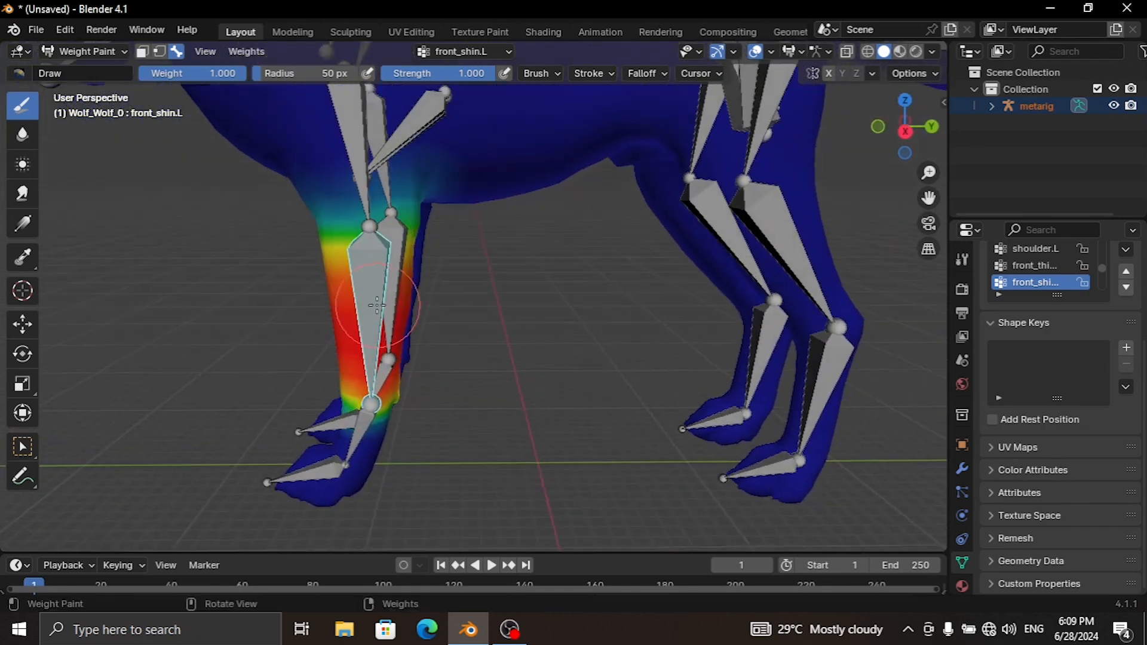
# Rotate front_shin.L in Weight Paint mode to check how the painted area deforms, and undo the rotation.
pyautogui.press('r')
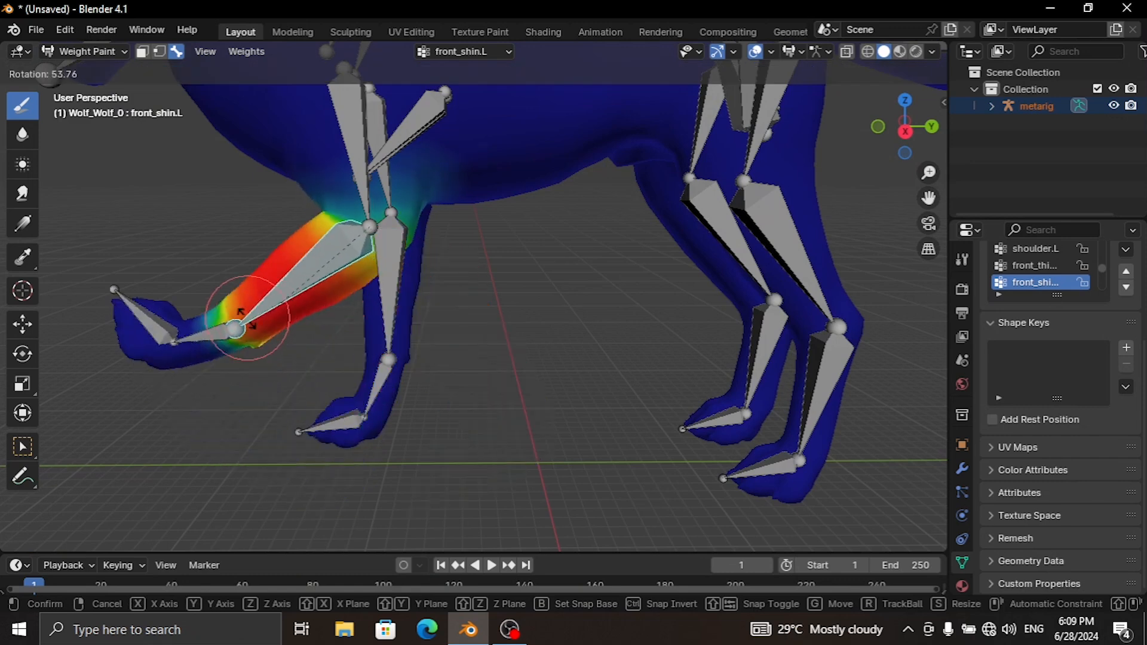
pyautogui.click(277, 342)
pyautogui.hotkey('ctrl', 'z')
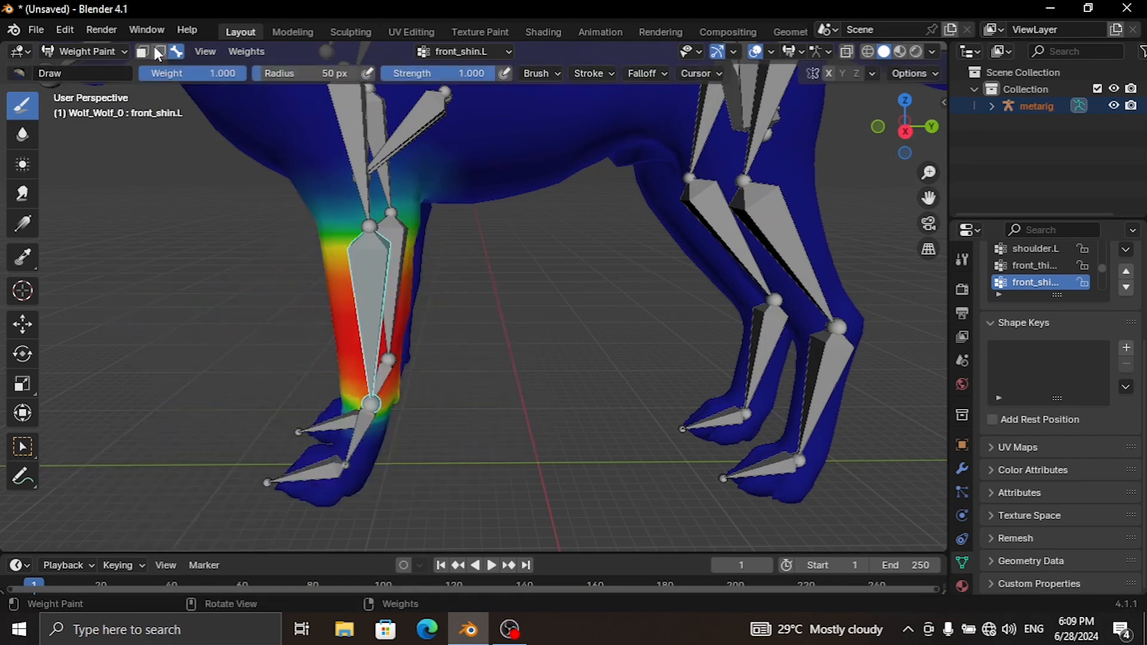
pyautogui.scroll(-2, 623, 384)
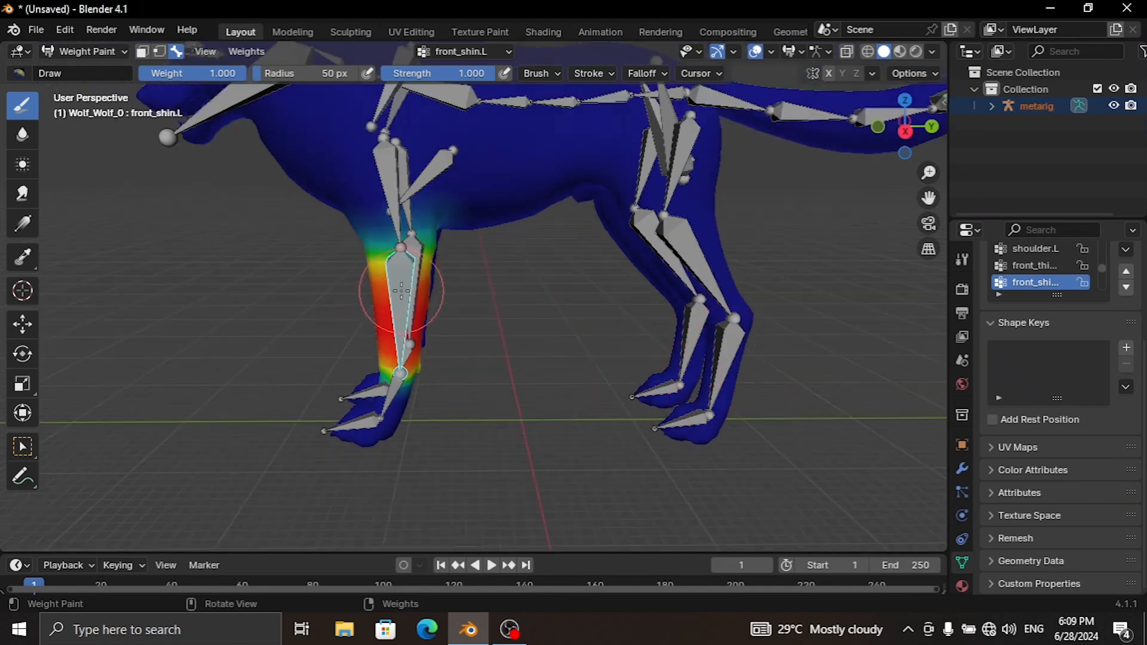
# Paint front_shin.L weight 1.000 on the rear left lower leg, test it by rotating the bone, and undo both.
pyautogui.moveTo(744, 314)
pyautogui.mouseDown()
pyautogui.moveTo(713, 414)
pyautogui.moveTo(723, 368)
pyautogui.mouseUp()
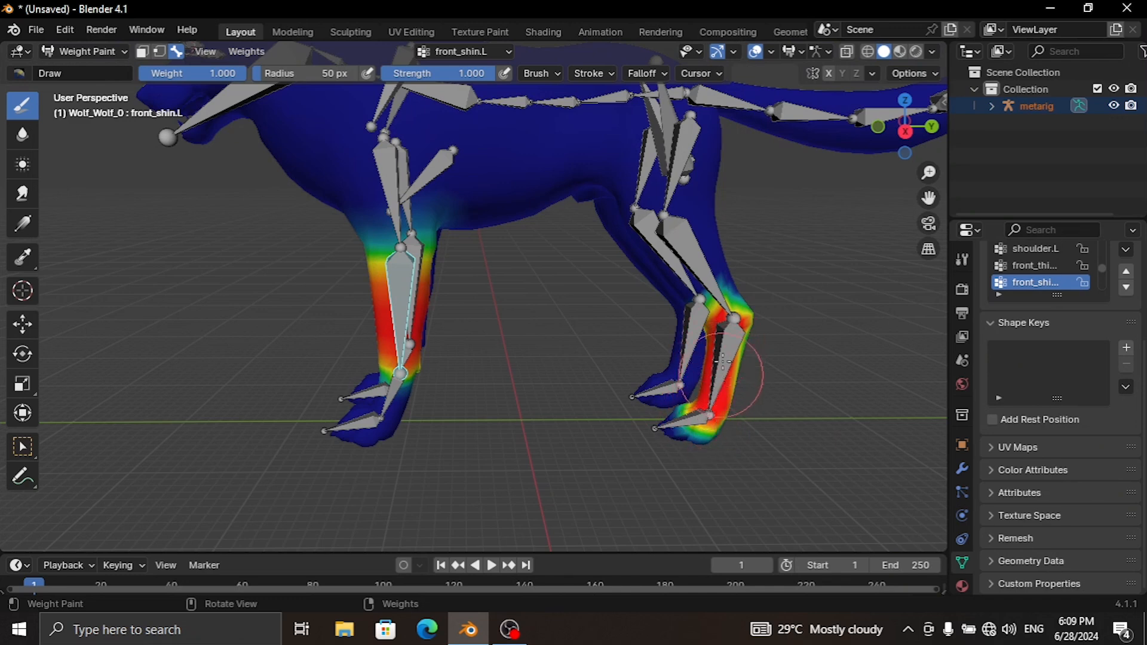
pyautogui.press('r')
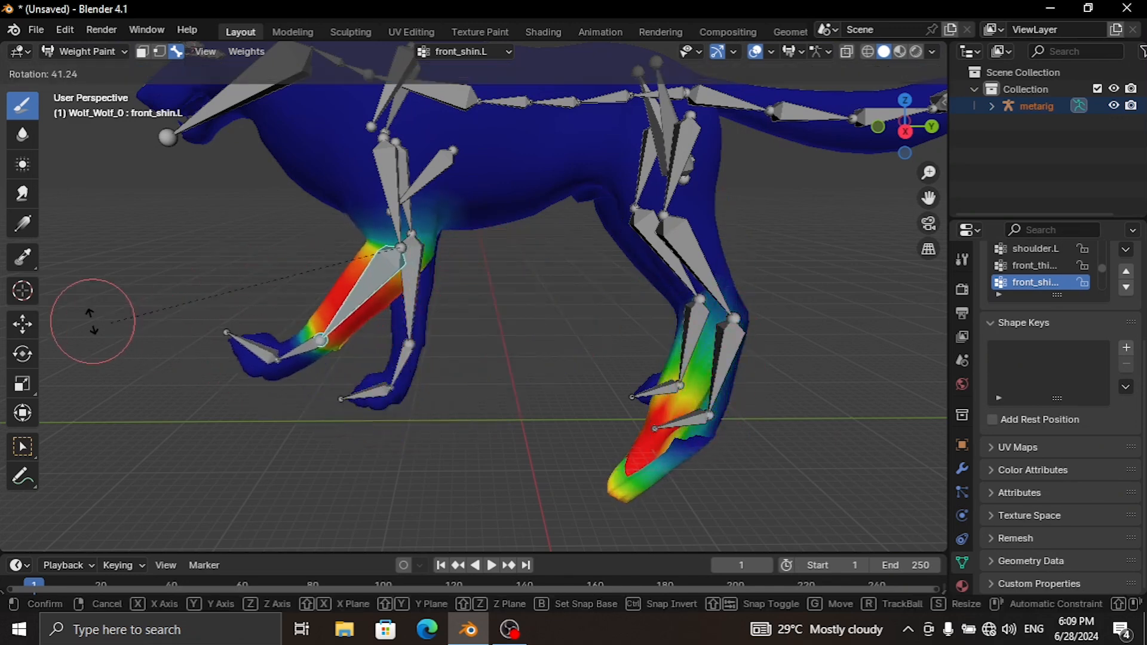
pyautogui.click(136, 333)
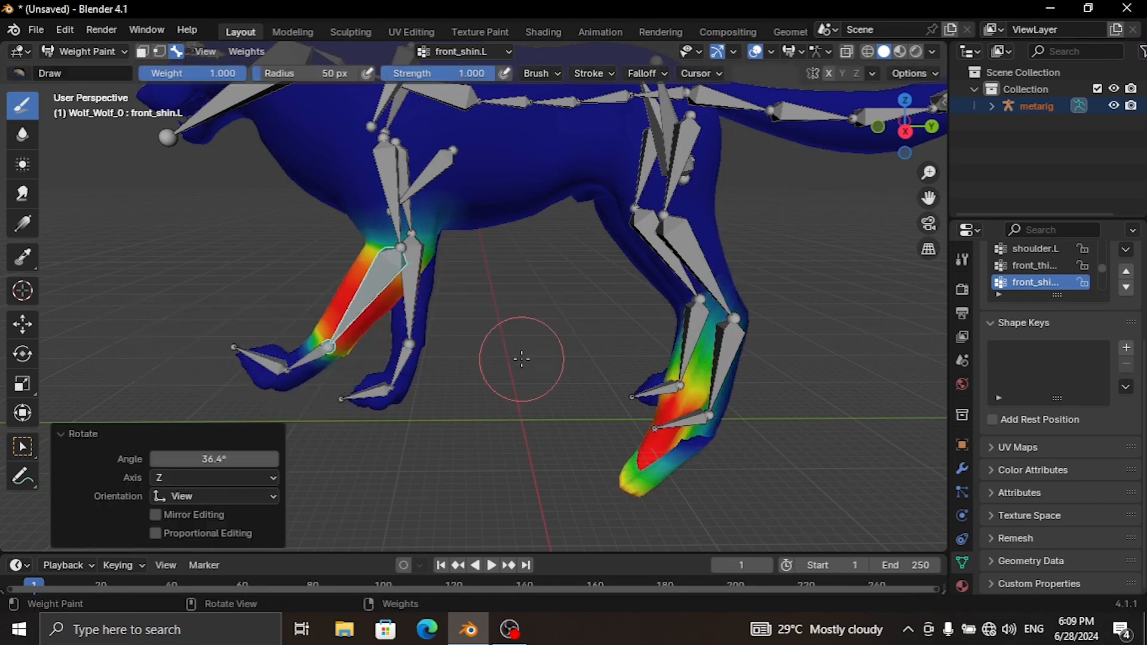
pyautogui.hotkey('ctrl', 'z')
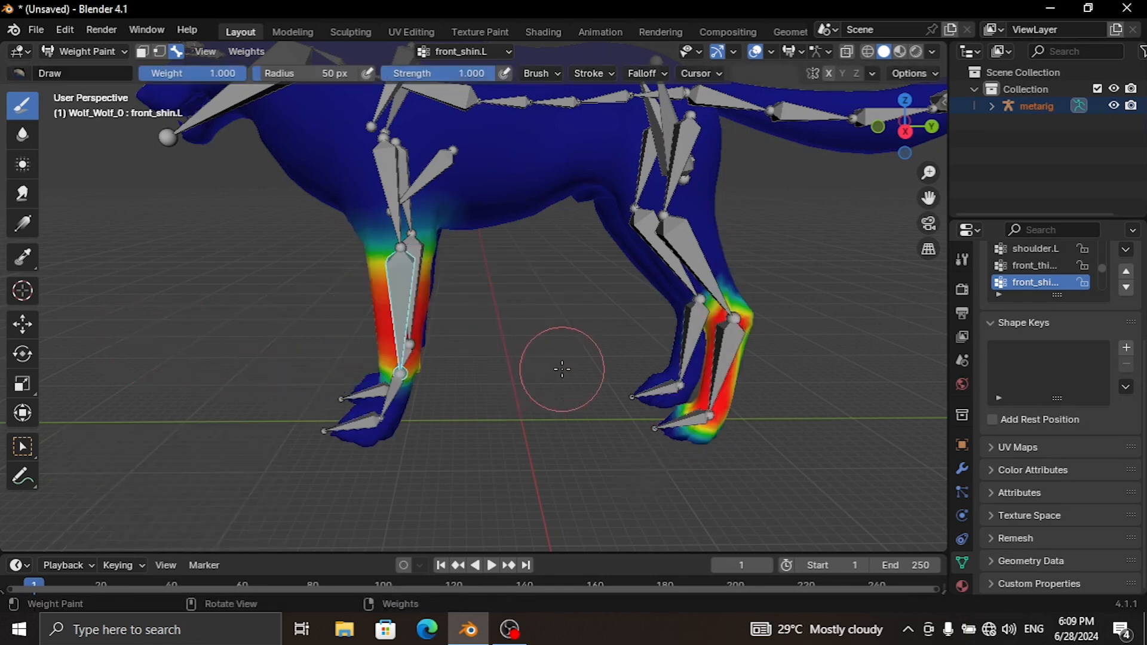
pyautogui.hotkey('ctrl', 'z')
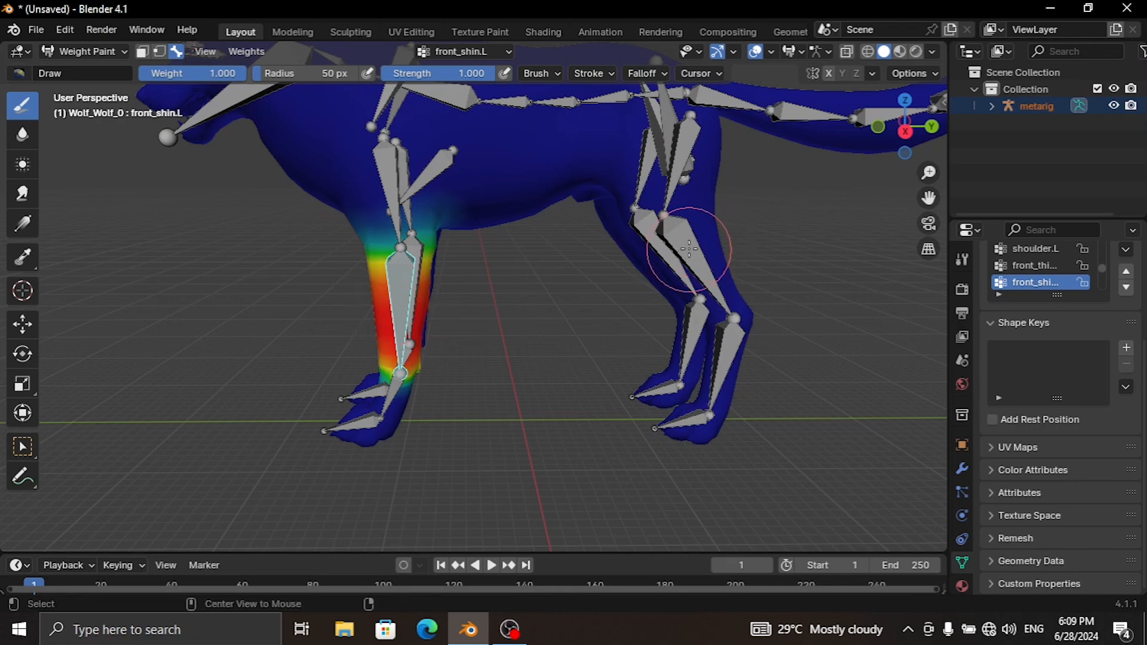
# Select bone shin.L, rotate it to check how the rear left leg deforms, and undo the rotation.
pyautogui.keyDown('ctrl'); pyautogui.click(716, 249); pyautogui.keyUp('ctrl')
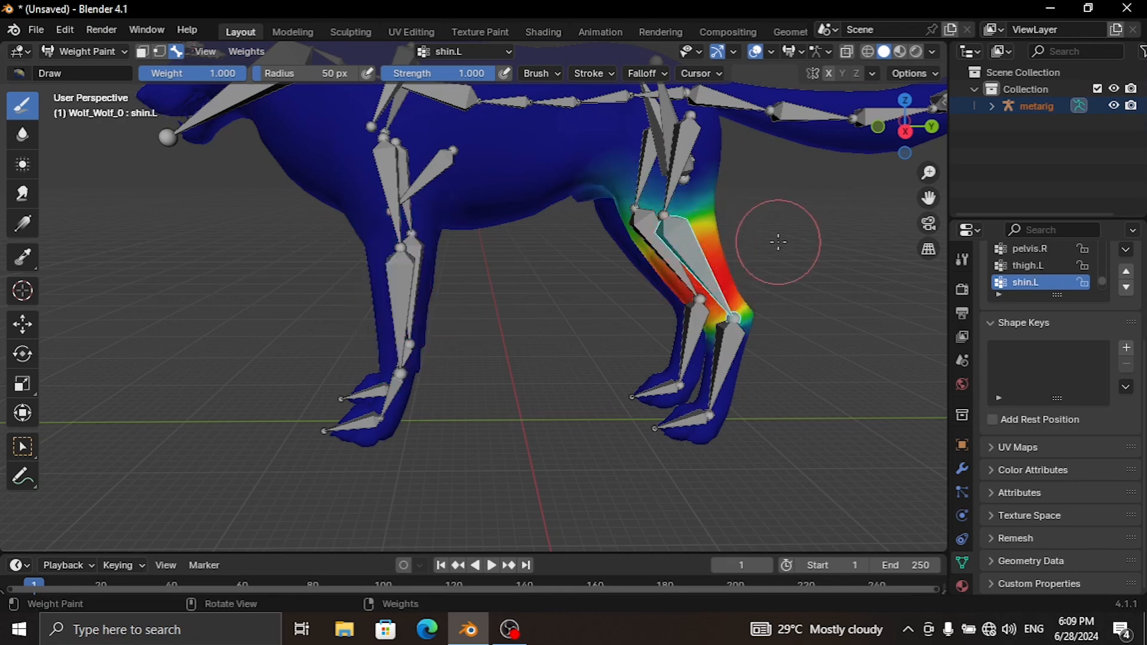
pyautogui.moveTo(773, 238)
pyautogui.mouseDown(button='middle')
pyautogui.moveTo(439, 261)
pyautogui.moveTo(781, 244)
pyautogui.mouseUp(button='middle')
pyautogui.press('r')
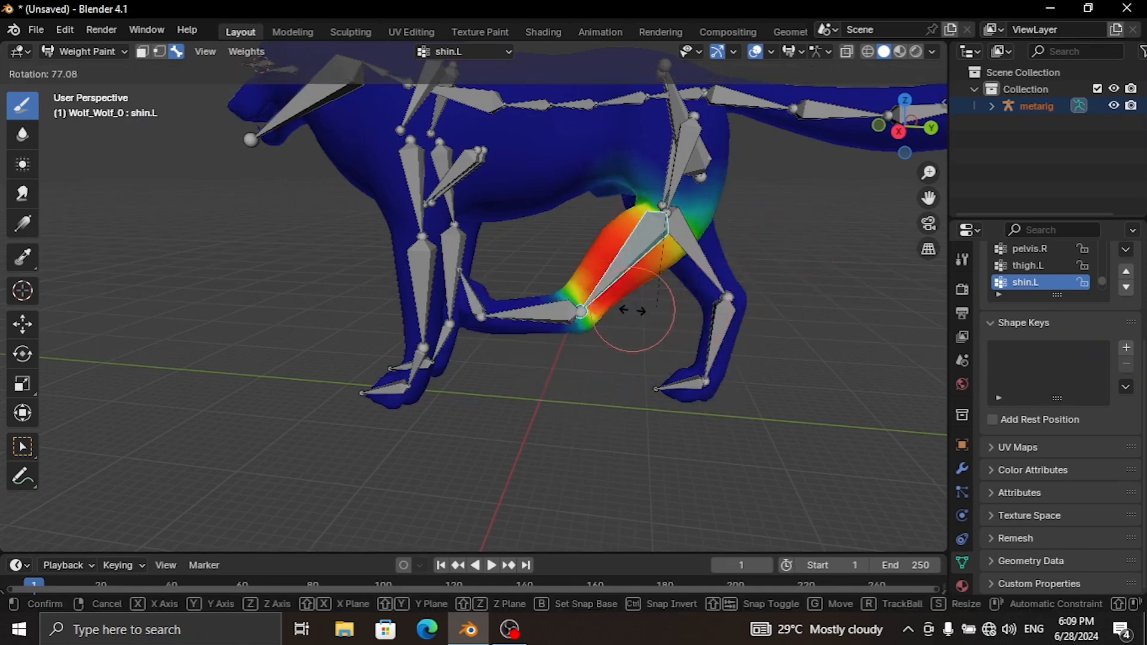
pyautogui.click(798, 242)
pyautogui.hotkey('ctrl', 'z')
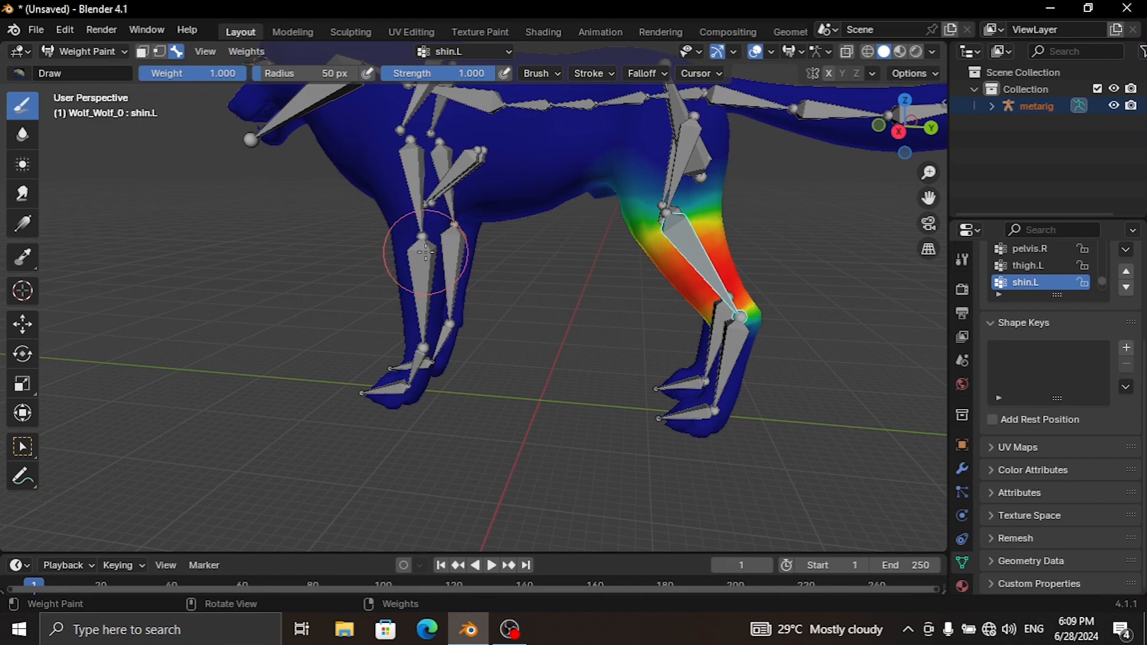
# Paint shin.L weight 1.000 on the front left leg, test it by rotating the bone, and undo the rotations and the stroke.
pyautogui.keyDown('alt'); pyautogui.click(692, 247); pyautogui.keyUp('alt')
pyautogui.keyDown('alt'); pyautogui.click(691, 252); pyautogui.keyUp('alt')
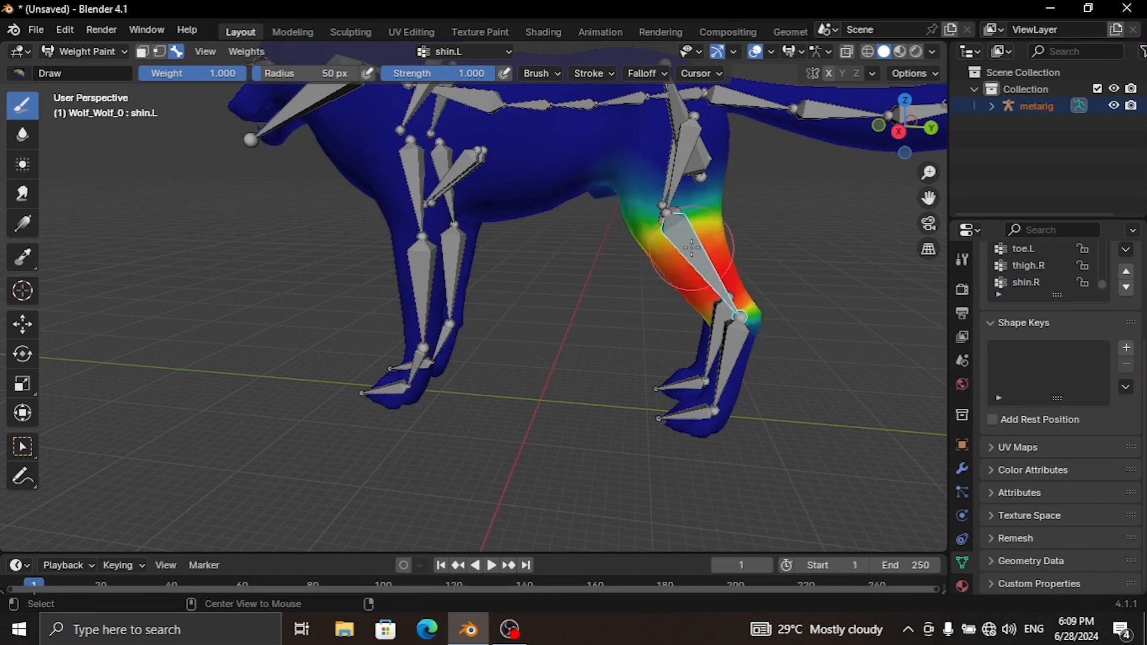
pyautogui.moveTo(399, 246)
pyautogui.mouseDown()
pyautogui.moveTo(421, 231)
pyautogui.moveTo(417, 265)
pyautogui.mouseUp()
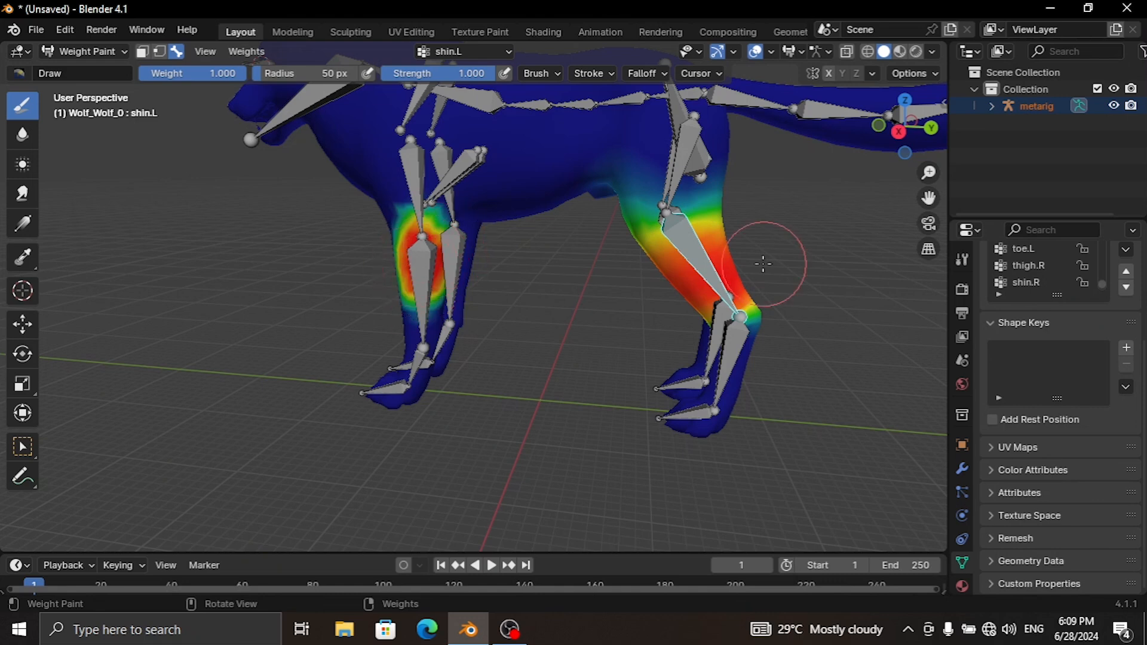
pyautogui.press('r')
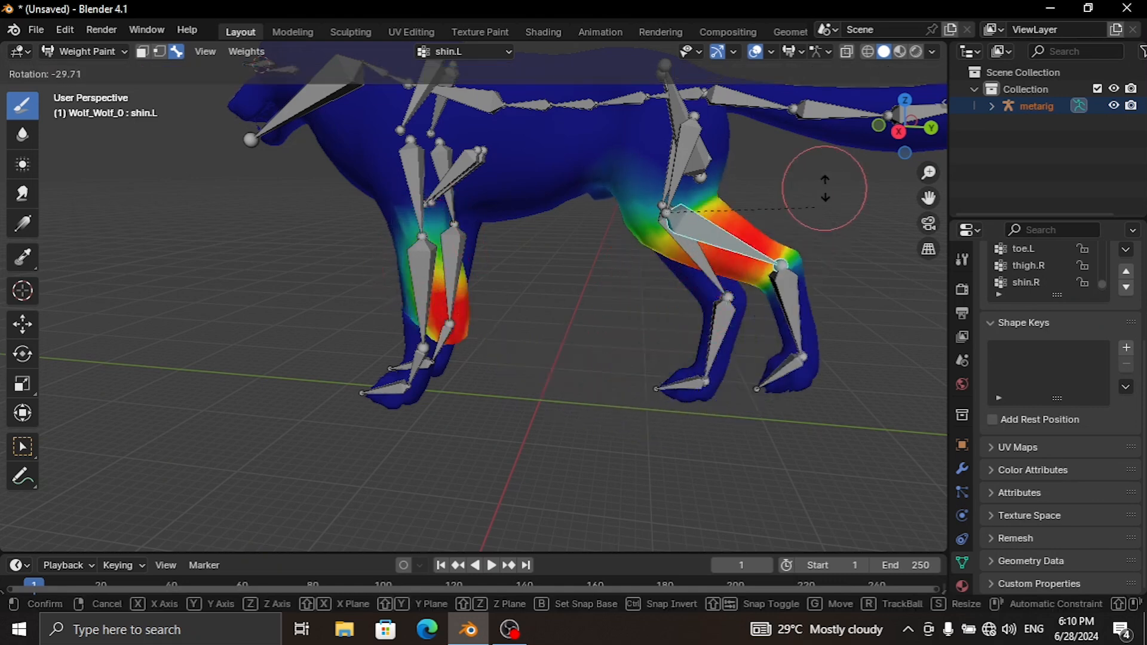
pyautogui.click(797, 242)
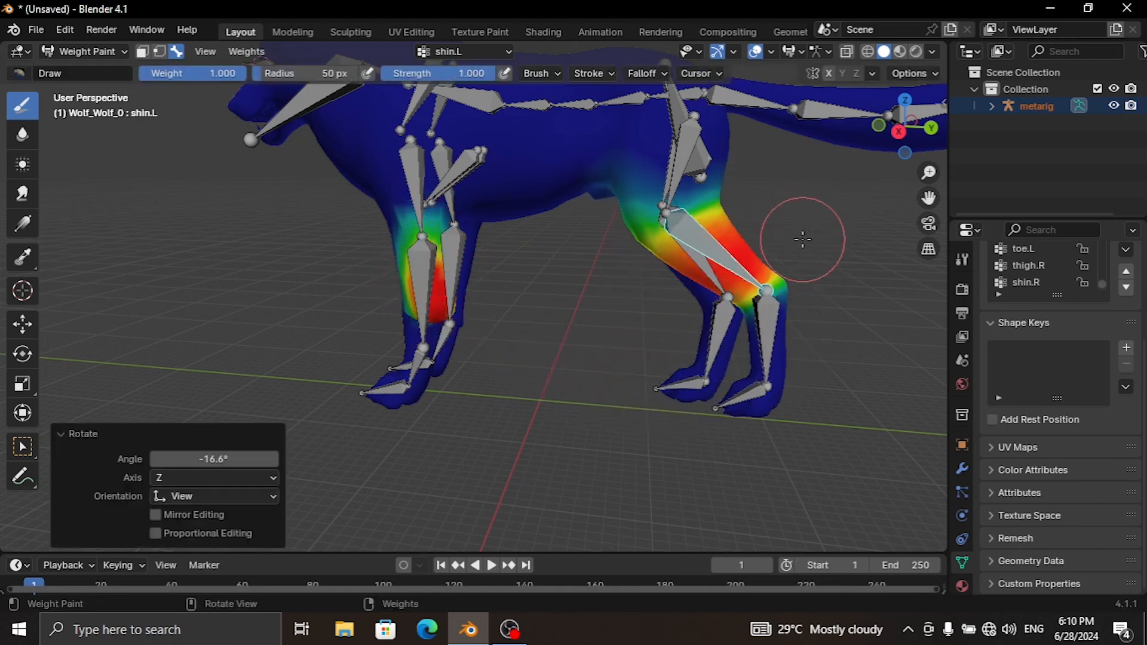
pyautogui.press('r')
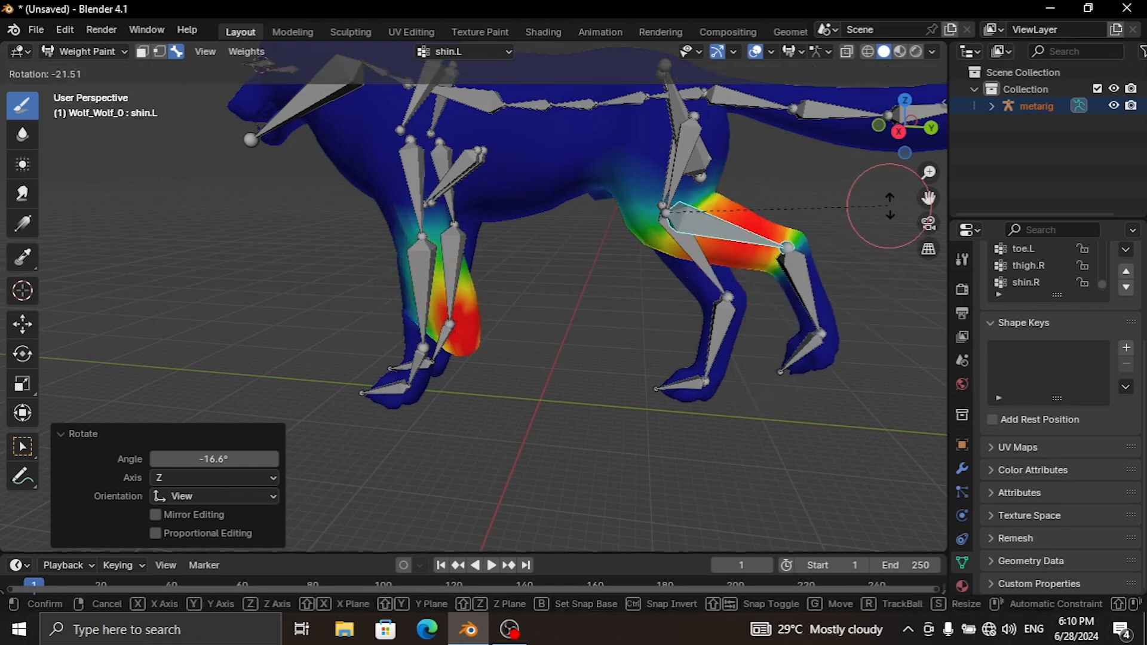
pyautogui.click(852, 259)
pyautogui.hotkey('ctrl', 'z')
pyautogui.hotkey('ctrl', 'z')
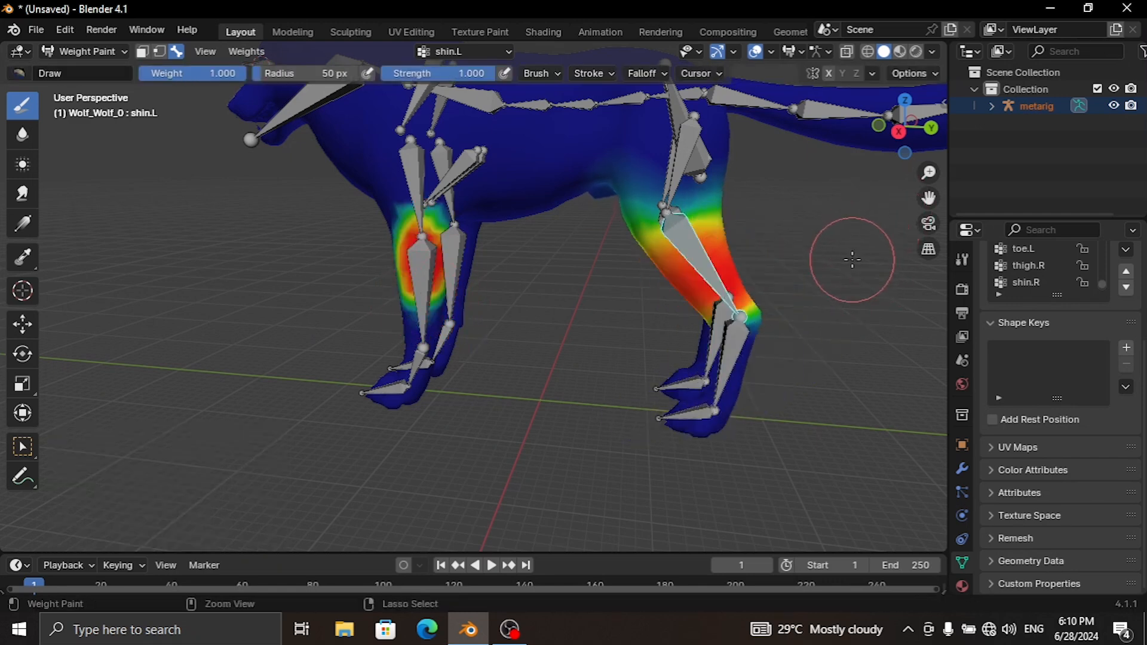
pyautogui.hotkey('ctrl', 'z')
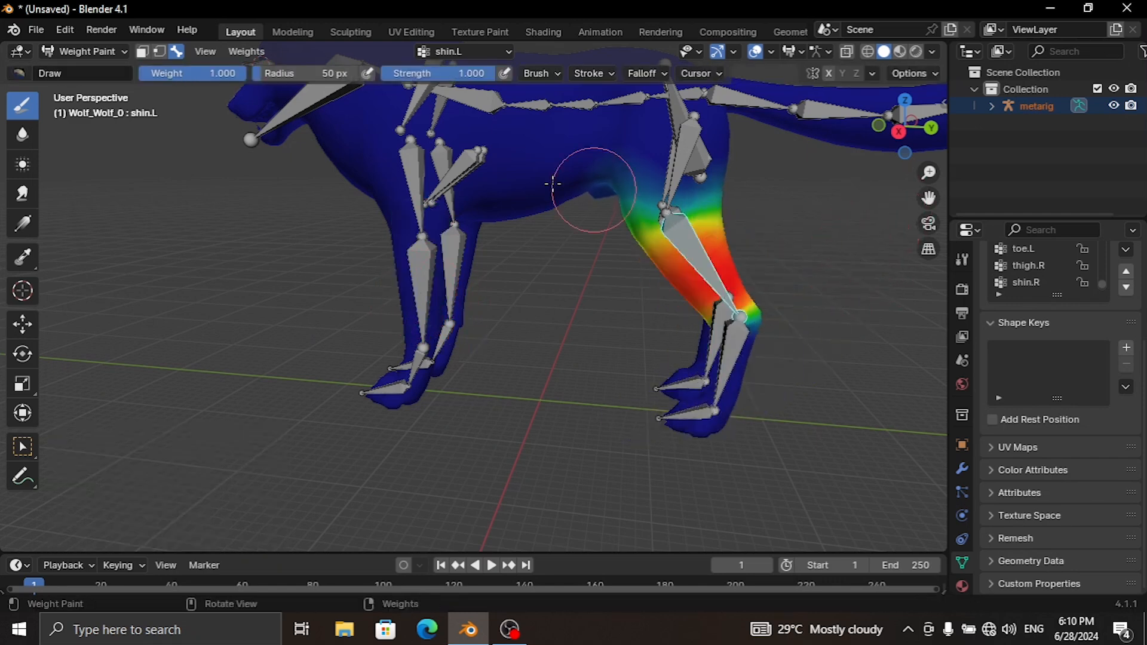
# Select the tail base bone spine.003, rotate it to check the tail's deformation, and undo the rotation.
pyautogui.moveTo(930, 198); pyautogui.dragTo(681, 293)
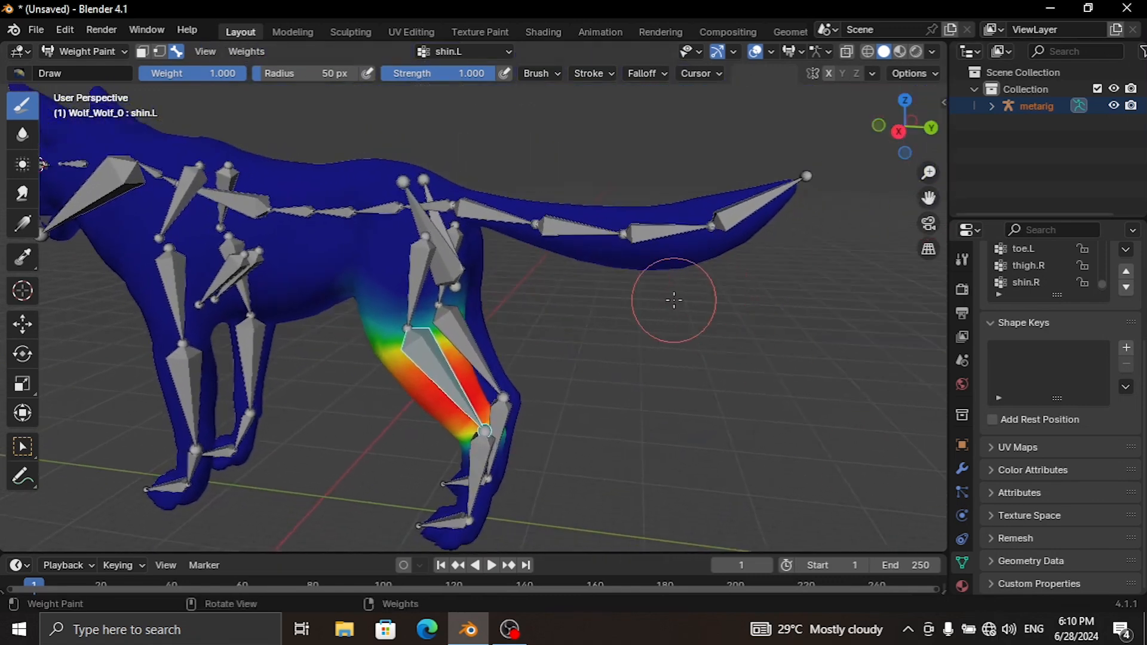
pyautogui.keyDown('ctrl'); pyautogui.click(494, 214); pyautogui.keyUp('ctrl')
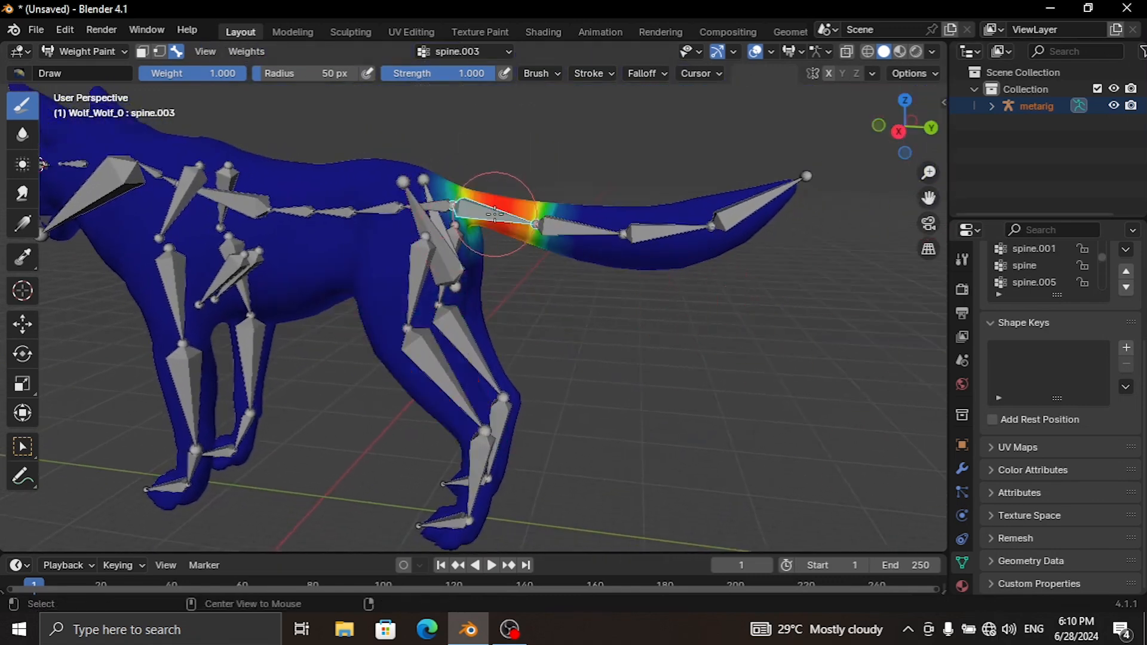
pyautogui.press('r')
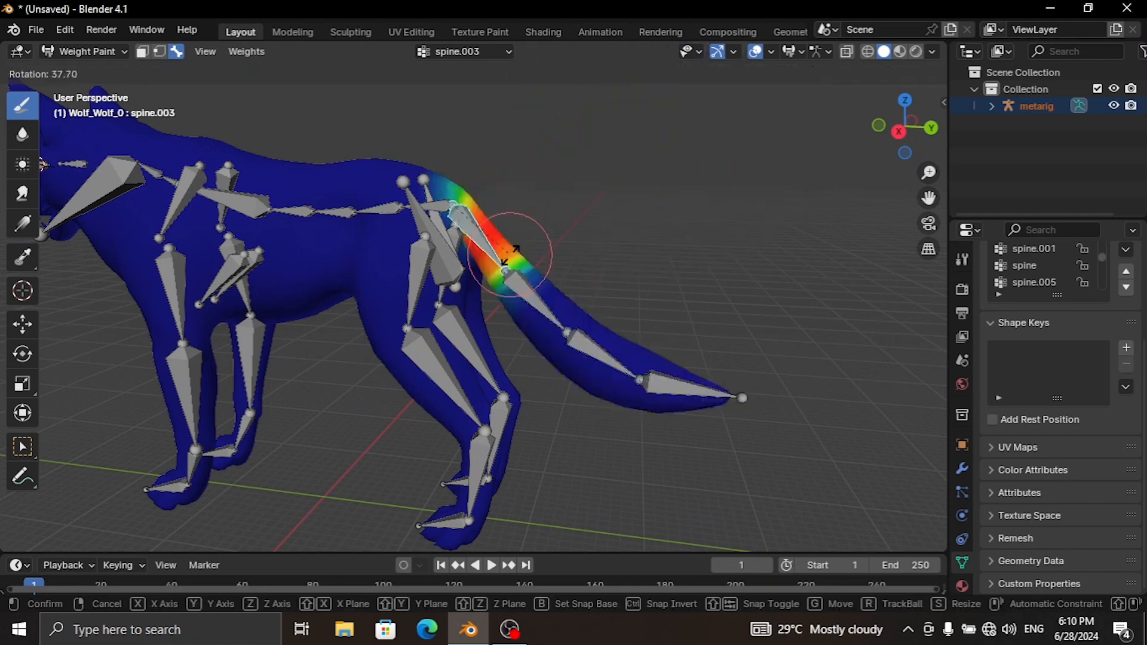
pyautogui.click(519, 227)
pyautogui.hotkey('ctrl', 'z')
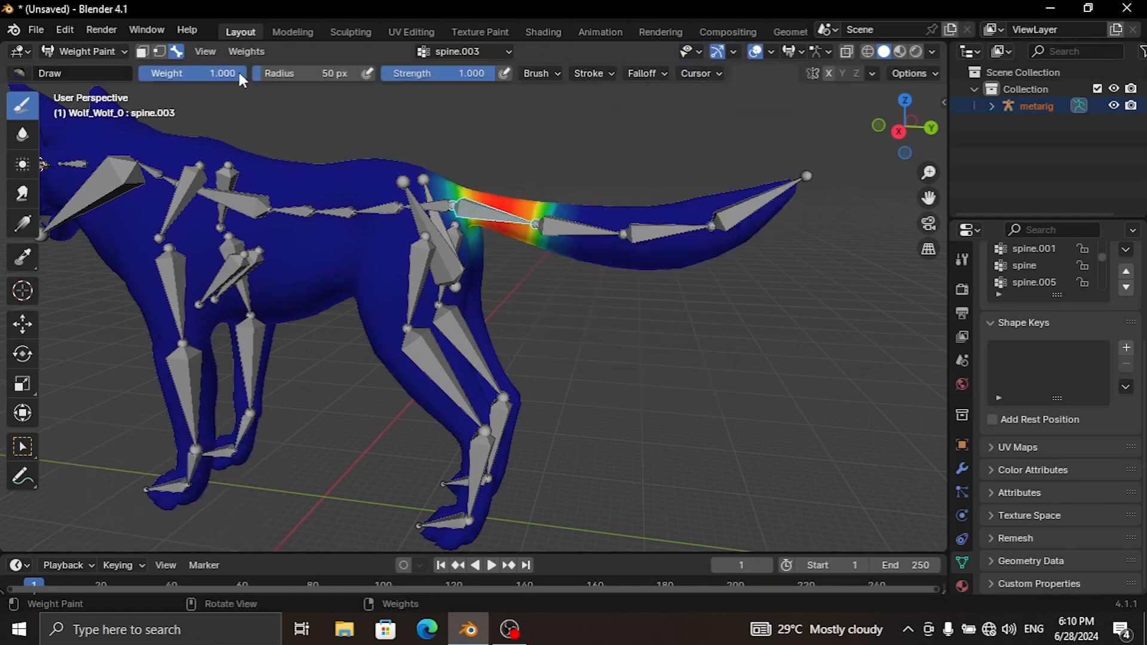
# Paint the tail base with spine.003 weight 0.015, and test the deformation by rotating the bone and undoing the rotations.
pyautogui.moveTo(222, 73); pyautogui.dragTo(144, 73)
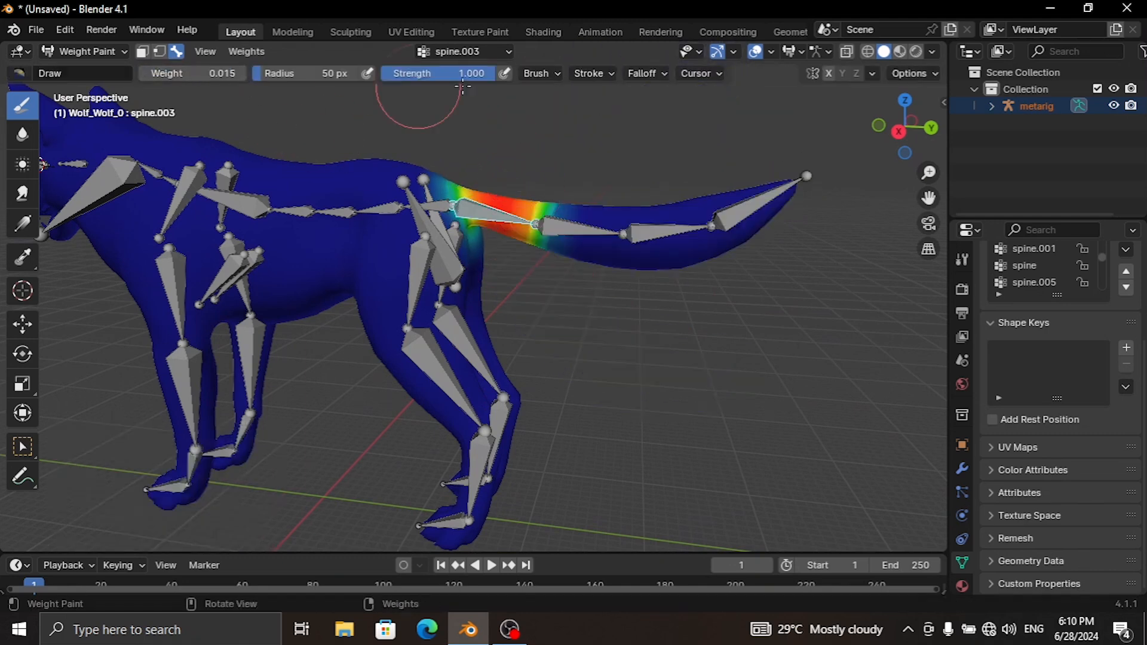
pyautogui.moveTo(466, 169)
pyautogui.mouseDown()
pyautogui.moveTo(460, 149)
pyautogui.moveTo(476, 200)
pyautogui.moveTo(585, 280)
pyautogui.mouseUp()
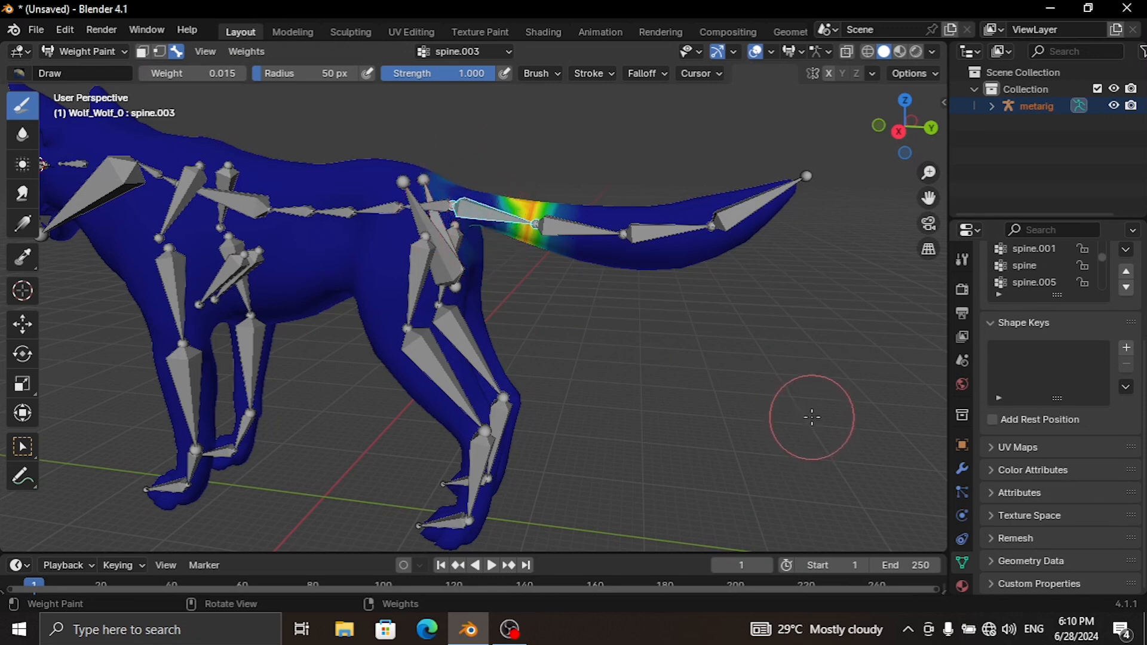
pyautogui.press('r')
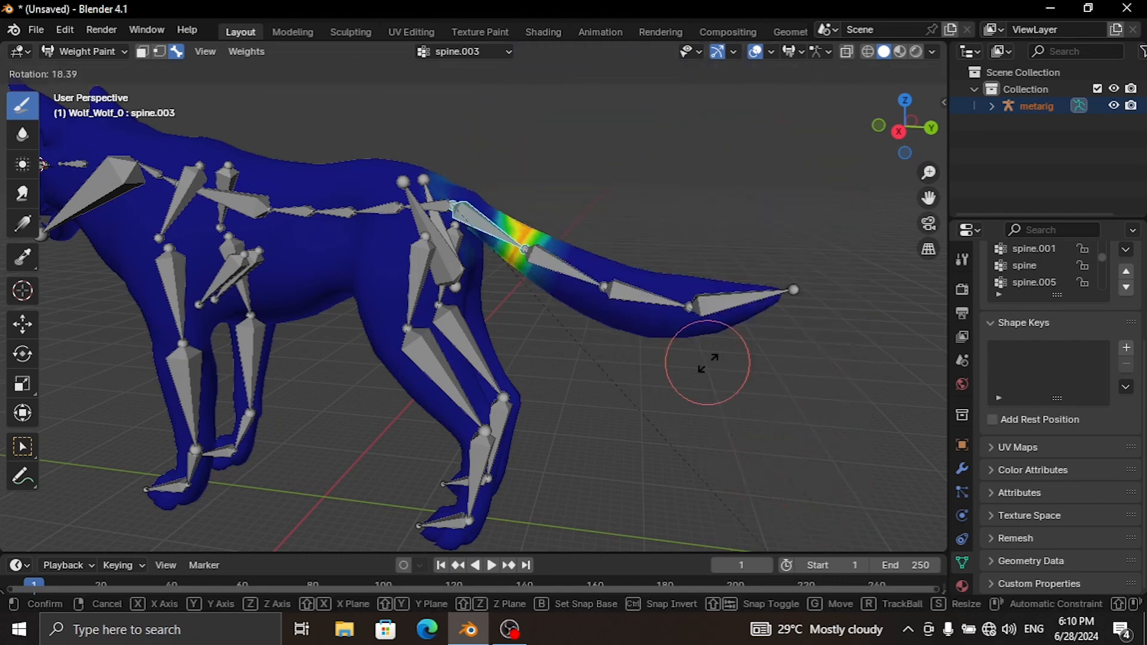
pyautogui.click(634, 138)
pyautogui.moveTo(635, 138)
pyautogui.mouseDown(button='middle')
pyautogui.moveTo(591, 257)
pyautogui.moveTo(581, 330)
pyautogui.moveTo(619, 303)
pyautogui.moveTo(671, 310)
pyautogui.moveTo(615, 302)
pyautogui.mouseUp(button='middle')
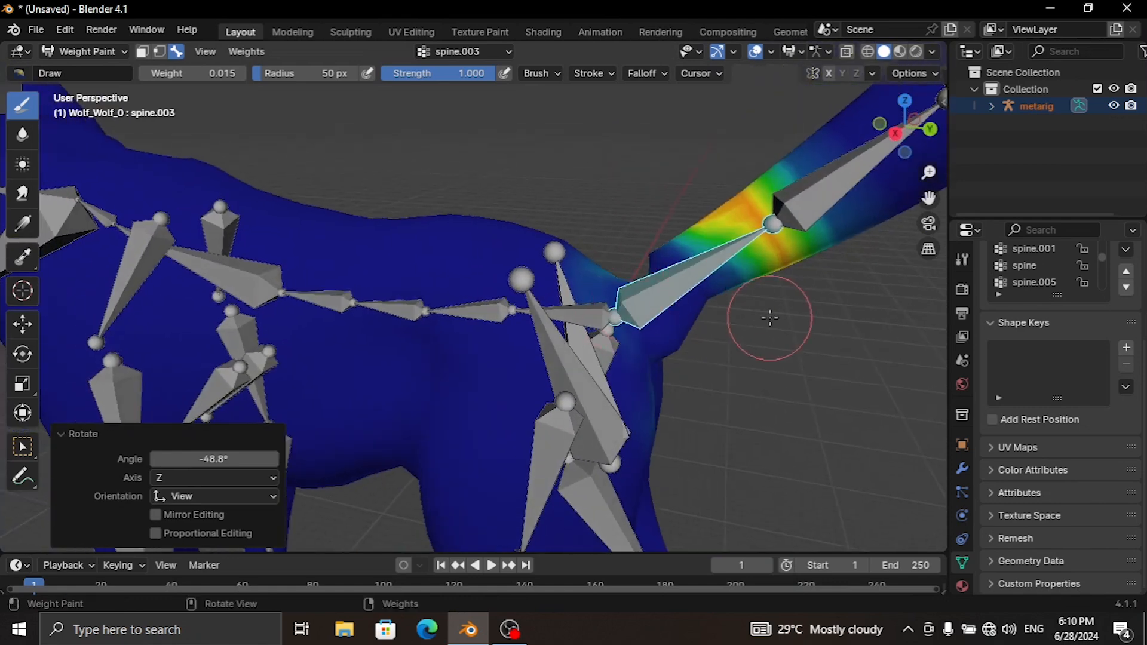
pyautogui.press('r')
pyautogui.click(744, 329)
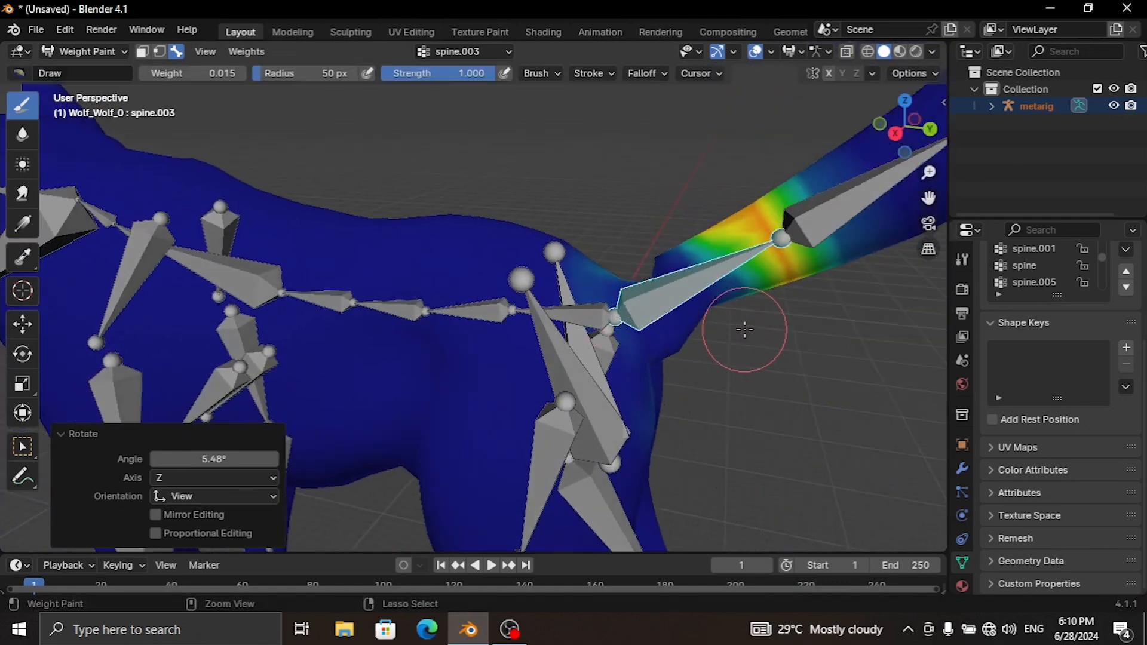
pyautogui.hotkey('ctrl', 'z')
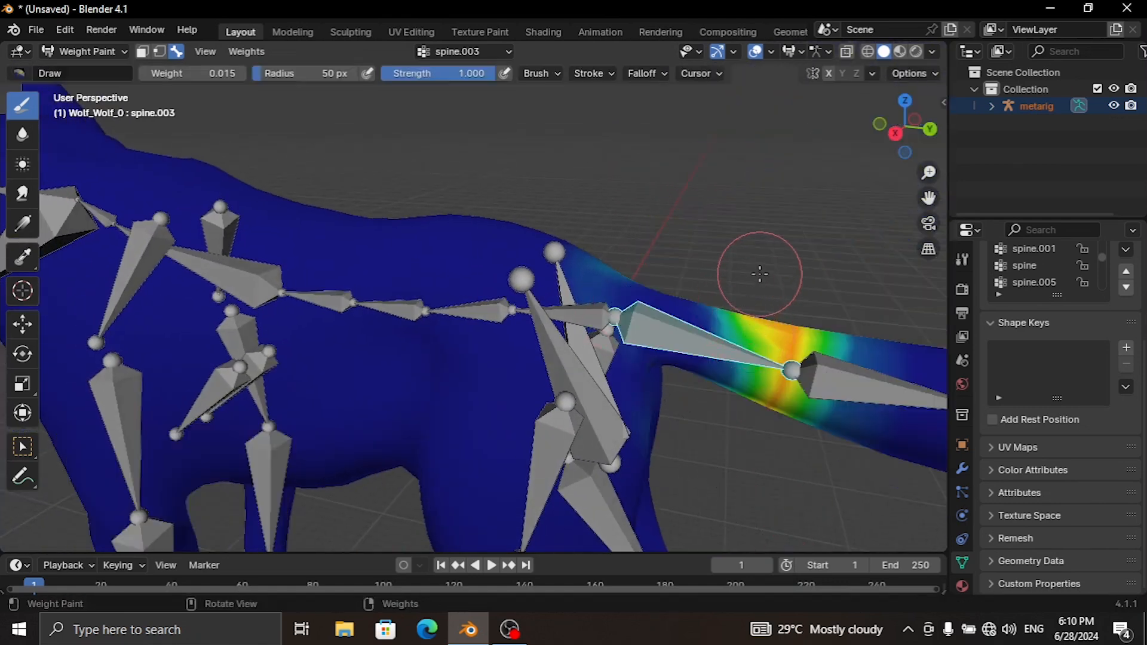
# Paint the spine.003 area with brush weight 1.000 and with 0.000, and undo the tail weight strokes.
pyautogui.moveTo(190, 78); pyautogui.dragTo(245, 73)
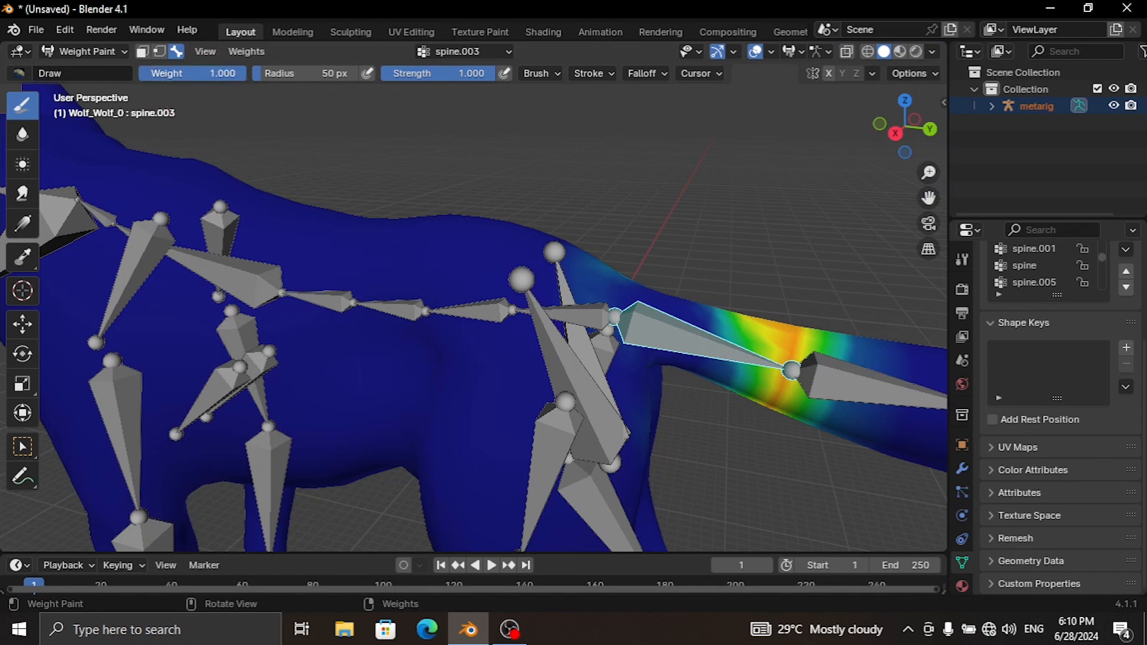
pyautogui.moveTo(667, 310)
pyautogui.mouseDown()
pyautogui.moveTo(722, 367)
pyautogui.moveTo(672, 357)
pyautogui.moveTo(692, 316)
pyautogui.mouseUp()
pyautogui.moveTo(233, 77); pyautogui.dragTo(143, 74)
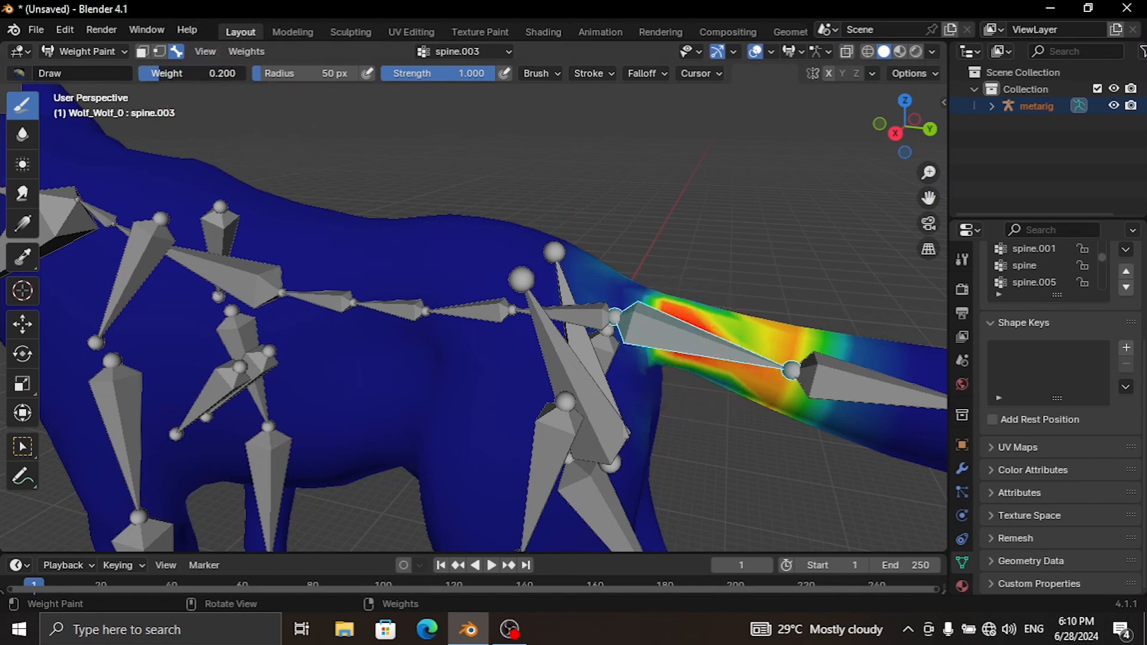
pyautogui.moveTo(770, 334)
pyautogui.mouseDown()
pyautogui.moveTo(734, 358)
pyautogui.moveTo(693, 342)
pyautogui.moveTo(712, 338)
pyautogui.mouseUp()
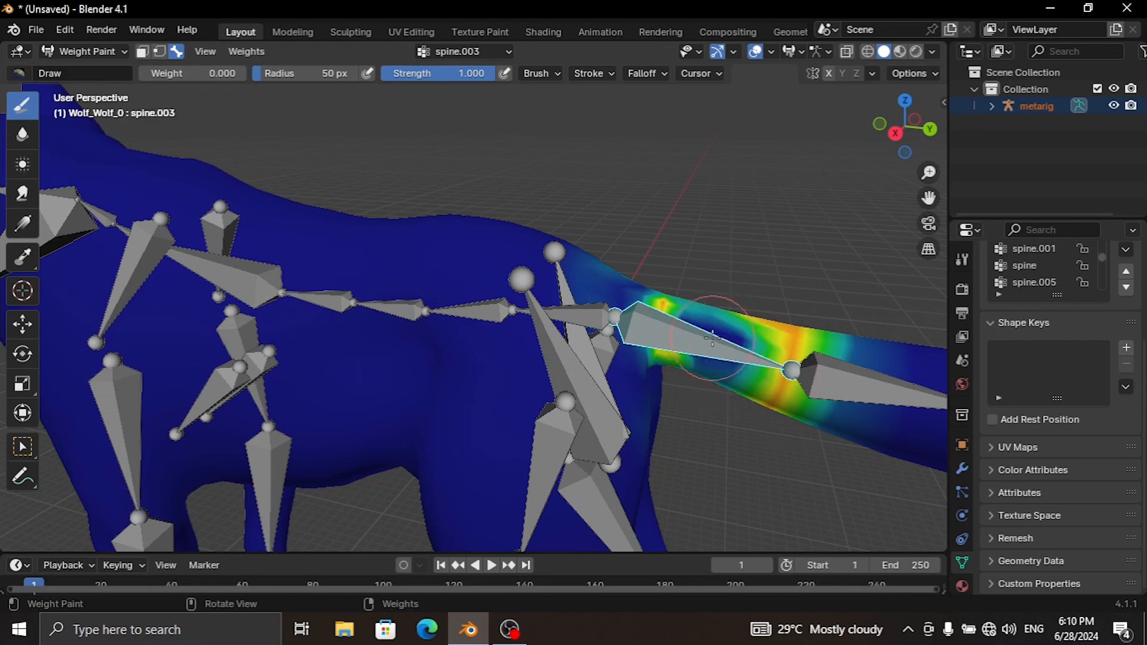
pyautogui.hotkey('ctrl', 'z')
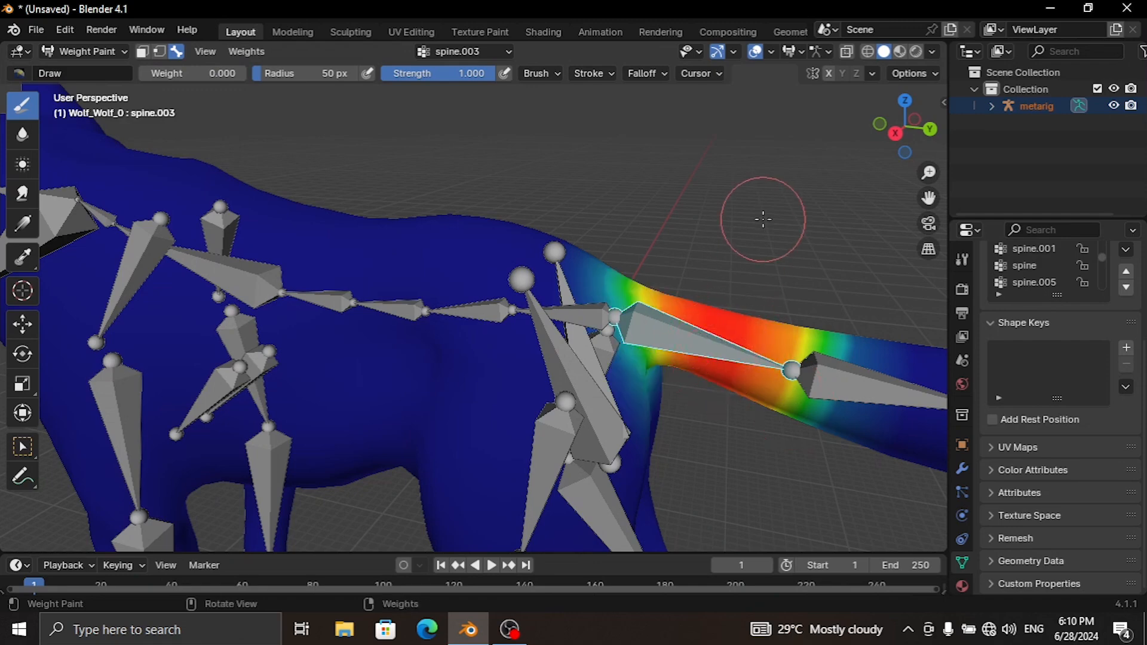
# Check the restored tail weights by rotating spine.003 upward, and undo the rotation.
pyautogui.scroll(-2, 757, 250)
pyautogui.moveTo(758, 249); pyautogui.dragTo(542, 262, button='middle')
pyautogui.press('Escape')
pyautogui.press('r')
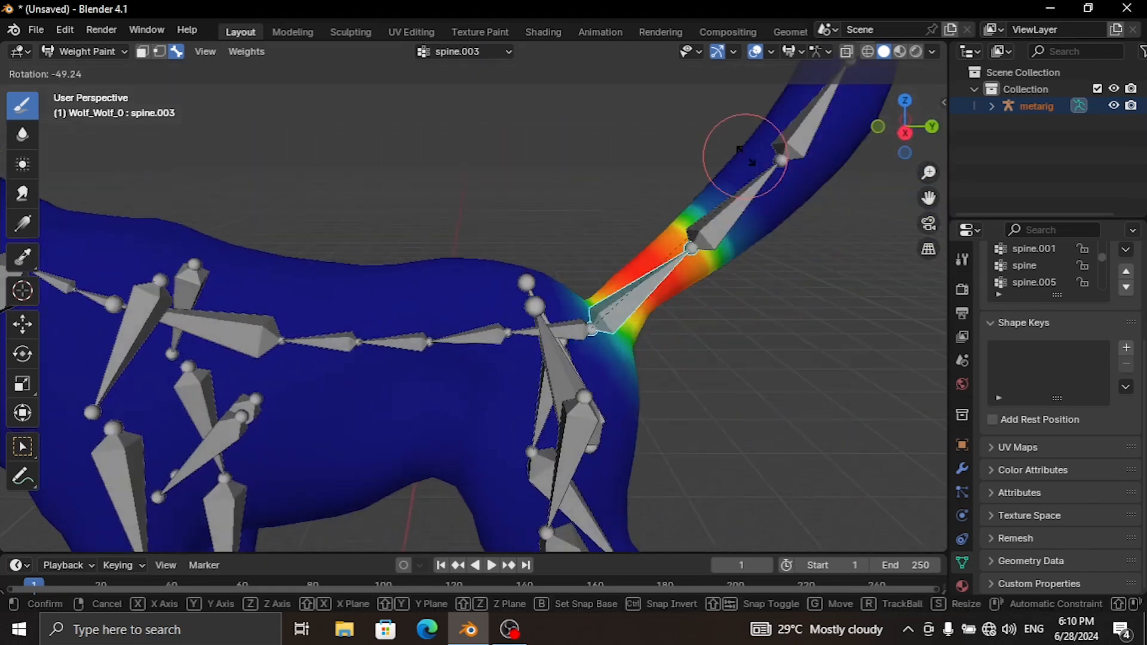
pyautogui.click(734, 299)
pyautogui.scroll(-3, 736, 288)
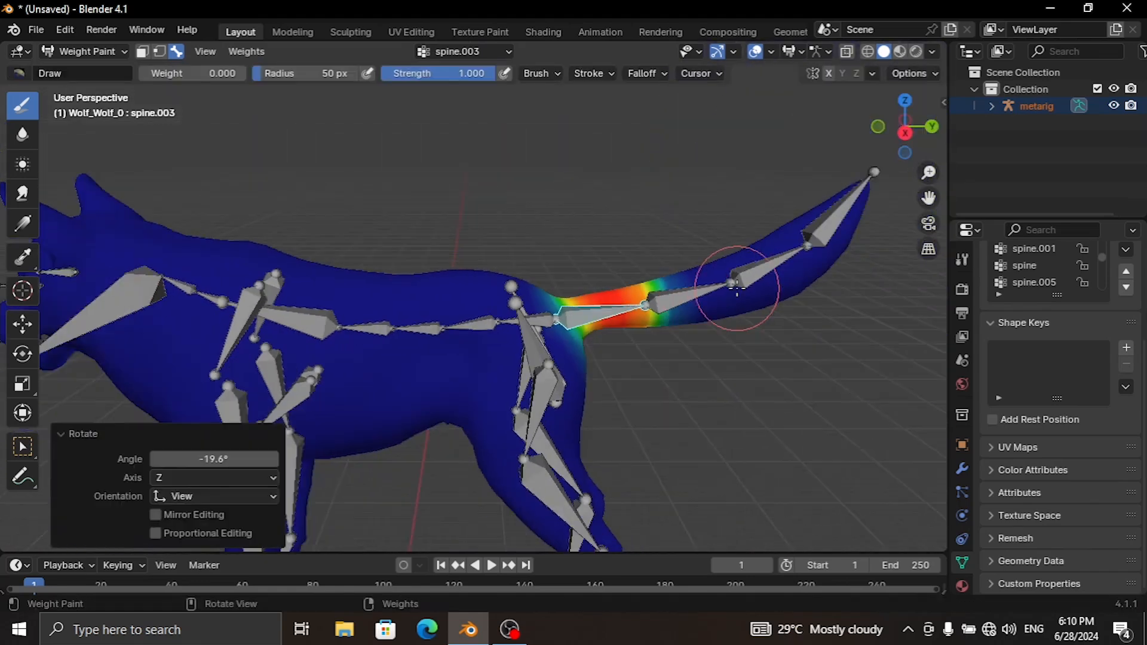
pyautogui.hotkey('ctrl', 'z')
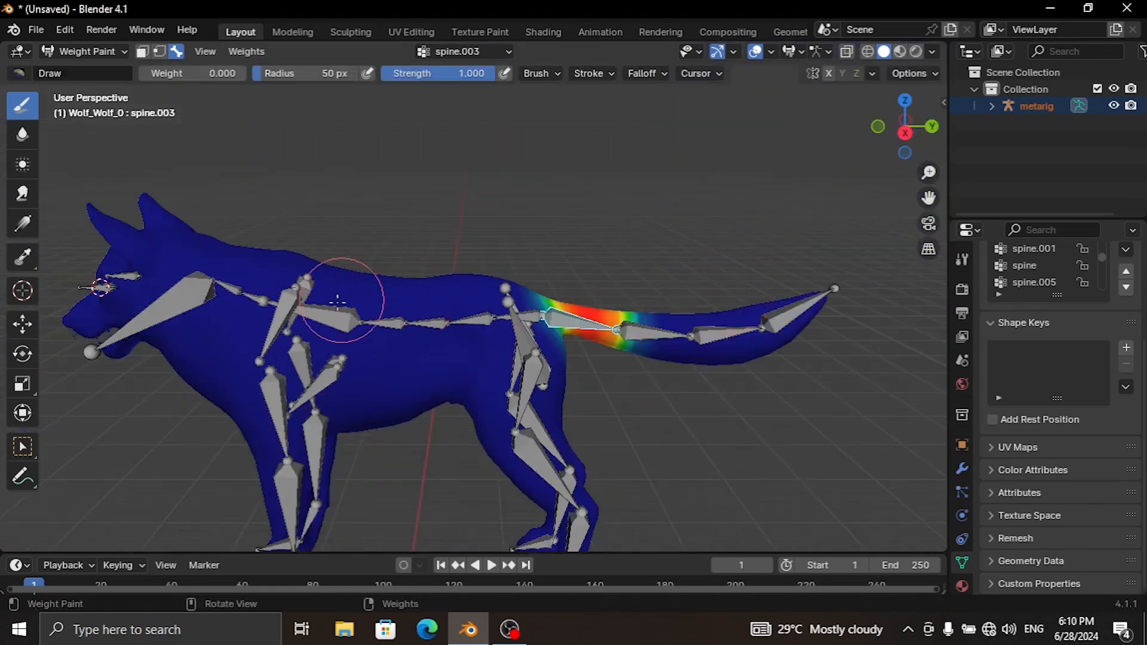
# Inspect the weights of the back bones from spine.008 to spine.005, the pelvis area, and thigh.L one by one.
pyautogui.keyDown('ctrl'); pyautogui.click(346, 320); pyautogui.keyUp('ctrl')
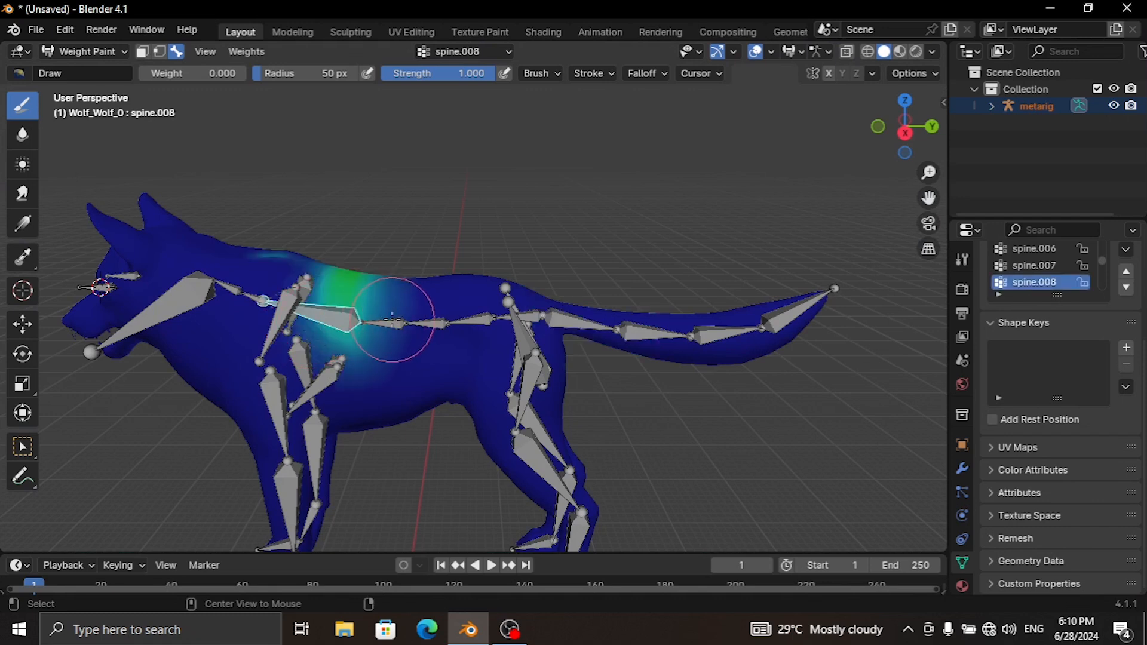
pyautogui.keyDown('ctrl'); pyautogui.click(397, 323); pyautogui.keyUp('ctrl')
pyautogui.keyDown('ctrl'); pyautogui.click(463, 321); pyautogui.keyUp('ctrl')
pyautogui.keyDown('ctrl'); pyautogui.click(499, 315); pyautogui.keyUp('ctrl')
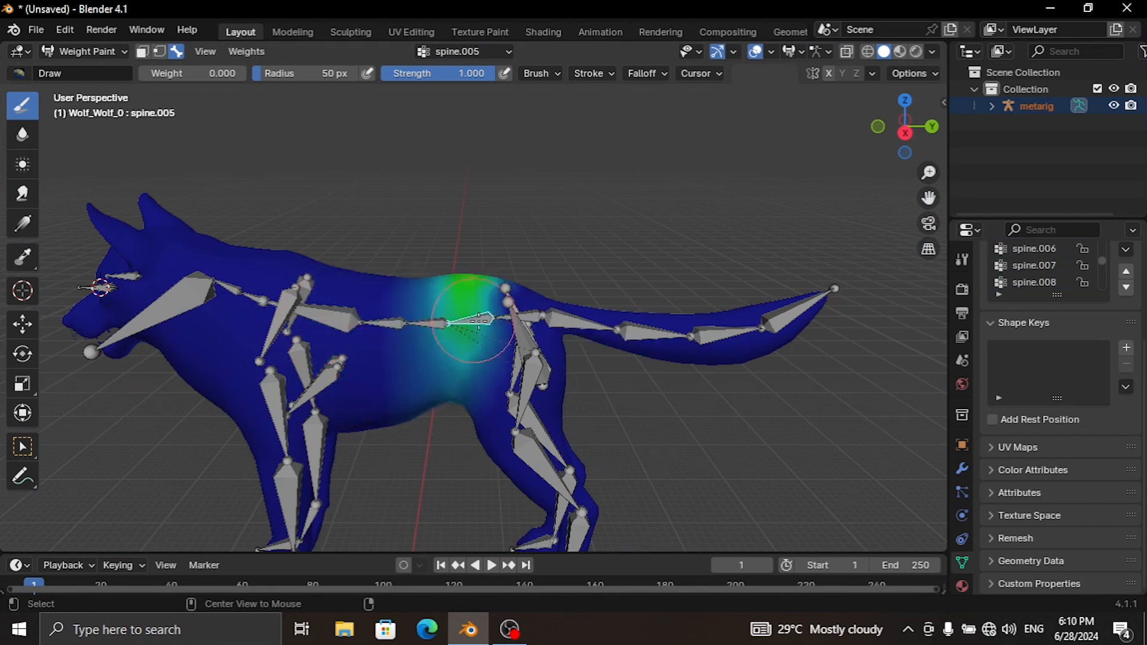
pyautogui.keyDown('ctrl'); pyautogui.click(529, 341); pyautogui.keyUp('ctrl')
pyautogui.keyDown('ctrl'); pyautogui.click(532, 388); pyautogui.keyUp('ctrl')
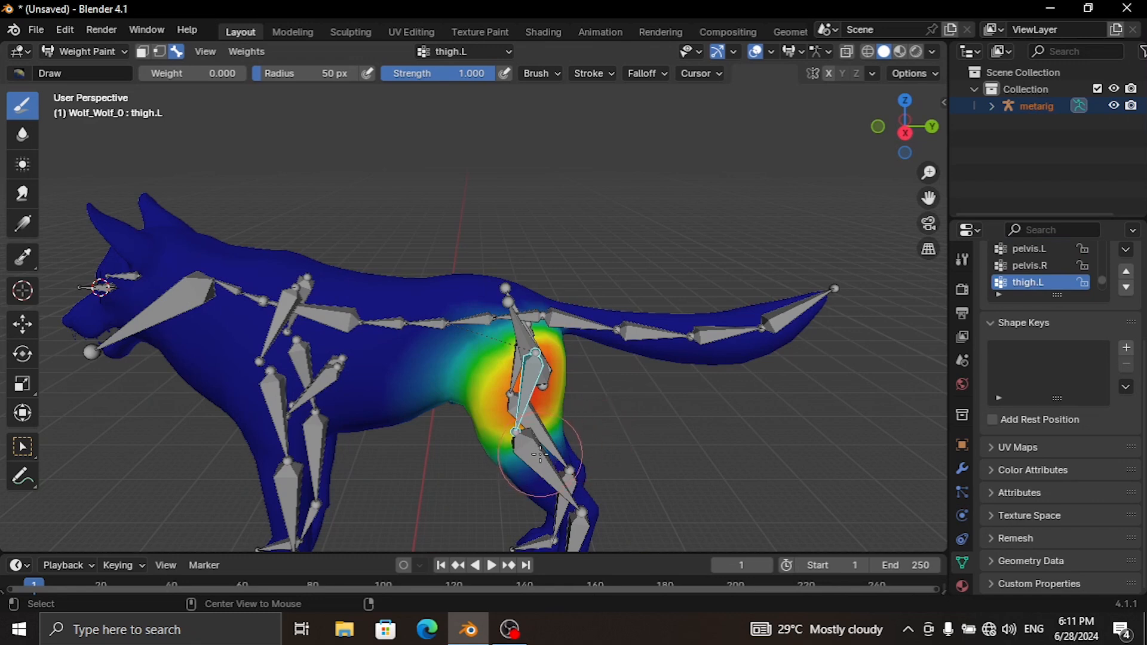
# Inspect the weights of the left hind leg, pelvis.L, the tail bones out to the tip, spine.003 and spine.008 one by one.
pyautogui.keyDown('ctrl'); pyautogui.click(540, 453); pyautogui.keyUp('ctrl')
pyautogui.keyDown('ctrl'); pyautogui.click(541, 334); pyautogui.keyUp('ctrl')
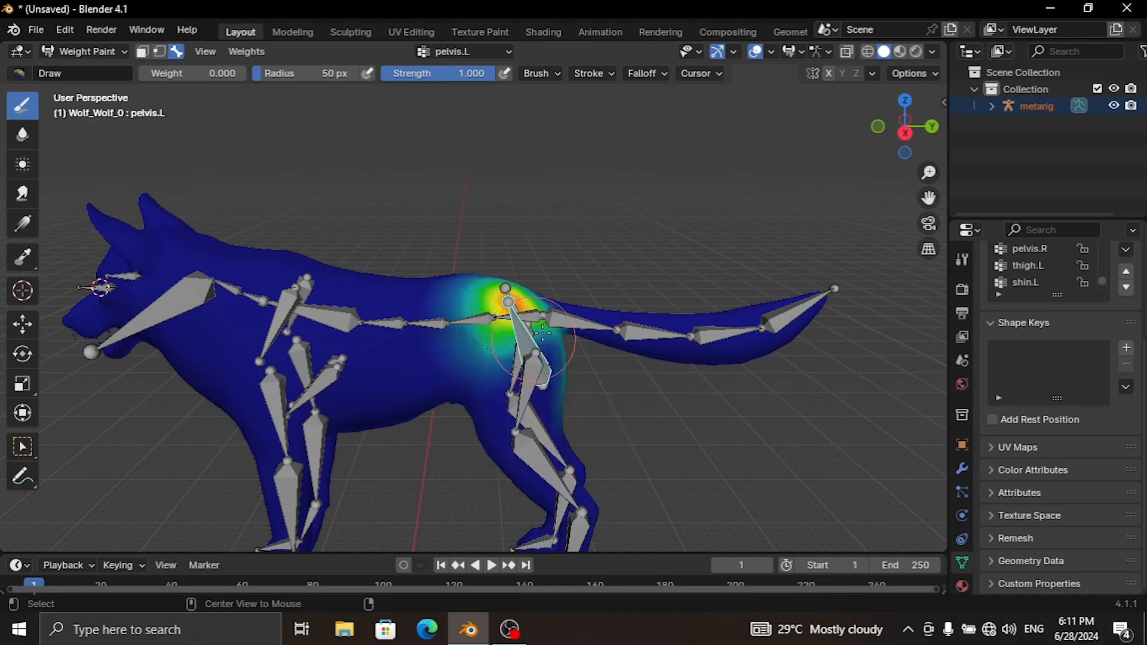
pyautogui.keyDown('ctrl'); pyautogui.click(616, 328); pyautogui.keyUp('ctrl')
pyautogui.keyDown('ctrl'); pyautogui.click(705, 333); pyautogui.keyUp('ctrl')
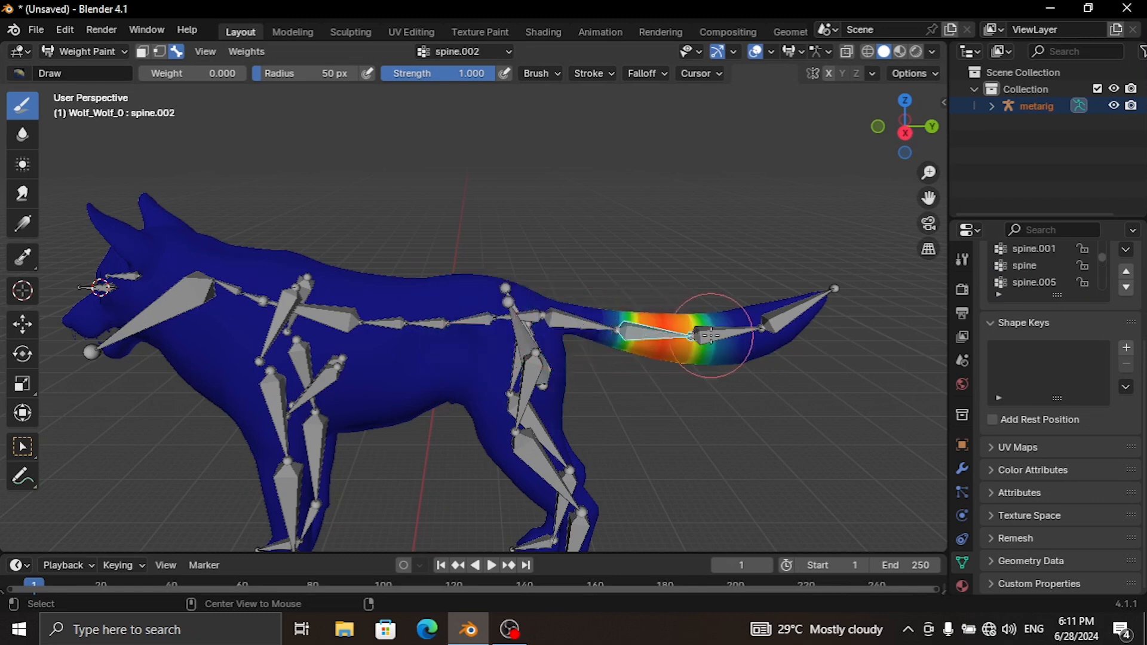
pyautogui.keyDown('ctrl'); pyautogui.click(770, 323); pyautogui.keyUp('ctrl')
pyautogui.keyDown('ctrl'); pyautogui.click(777, 321); pyautogui.keyUp('ctrl')
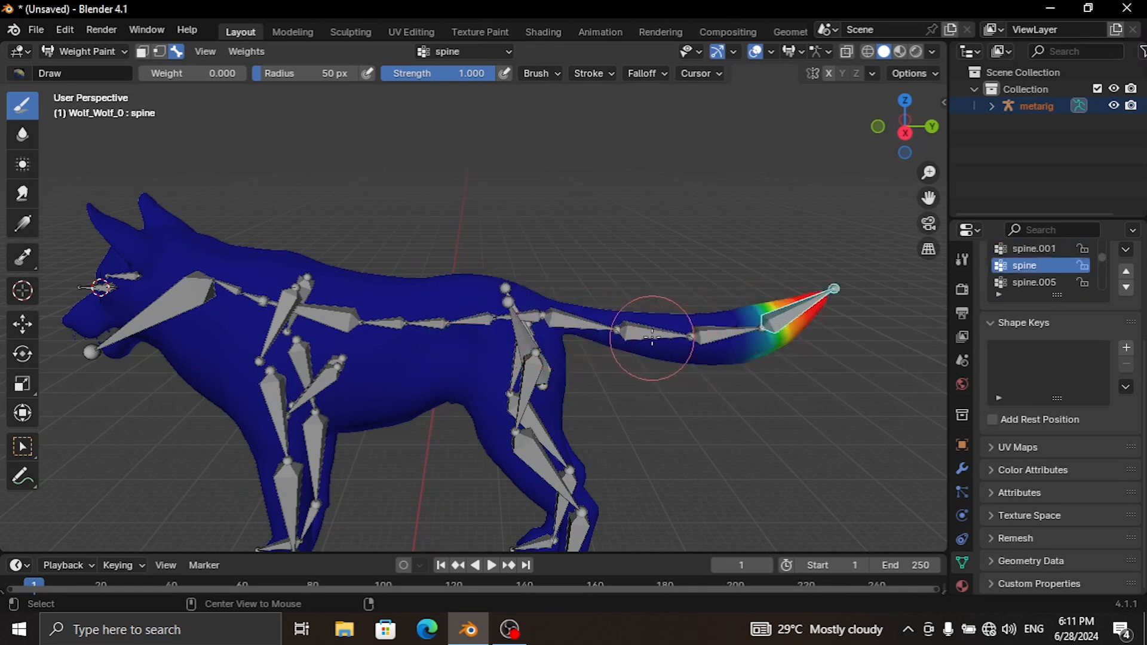
pyautogui.keyDown('ctrl'); pyautogui.click(623, 330); pyautogui.keyUp('ctrl')
pyautogui.keyDown('ctrl'); pyautogui.click(576, 326); pyautogui.keyUp('ctrl')
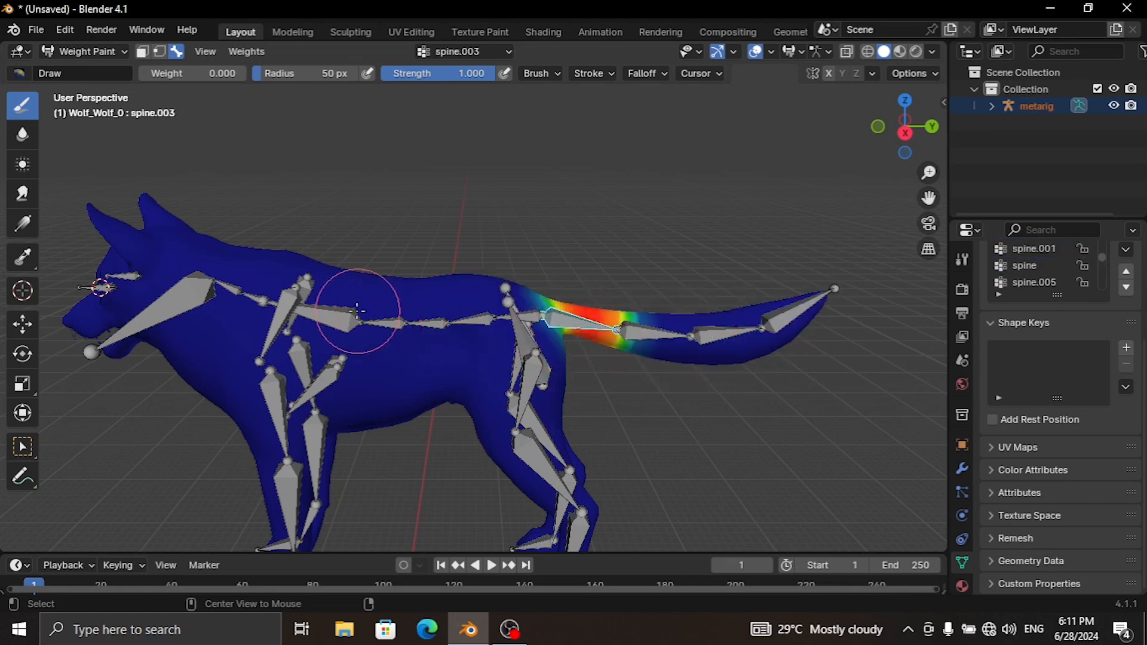
pyautogui.keyDown('ctrl'); pyautogui.click(340, 316); pyautogui.keyUp('ctrl')
pyautogui.scroll(-2, 648, 238)
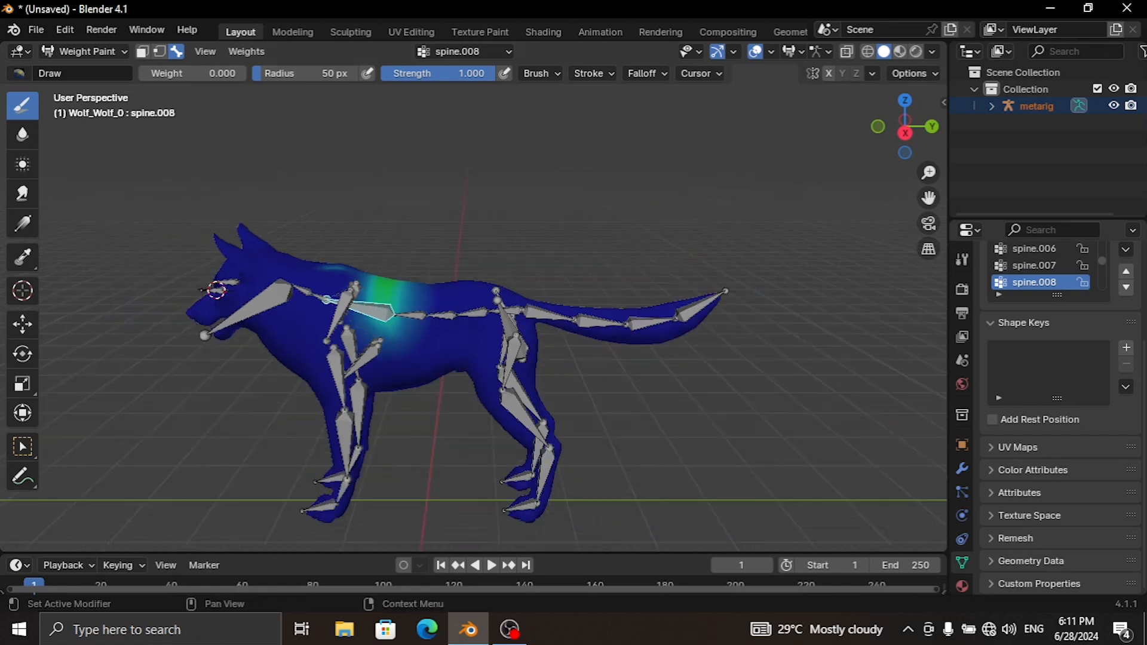
# Leave weight painting for Object Mode and select the metarig armature.
pyautogui.click(123, 52)
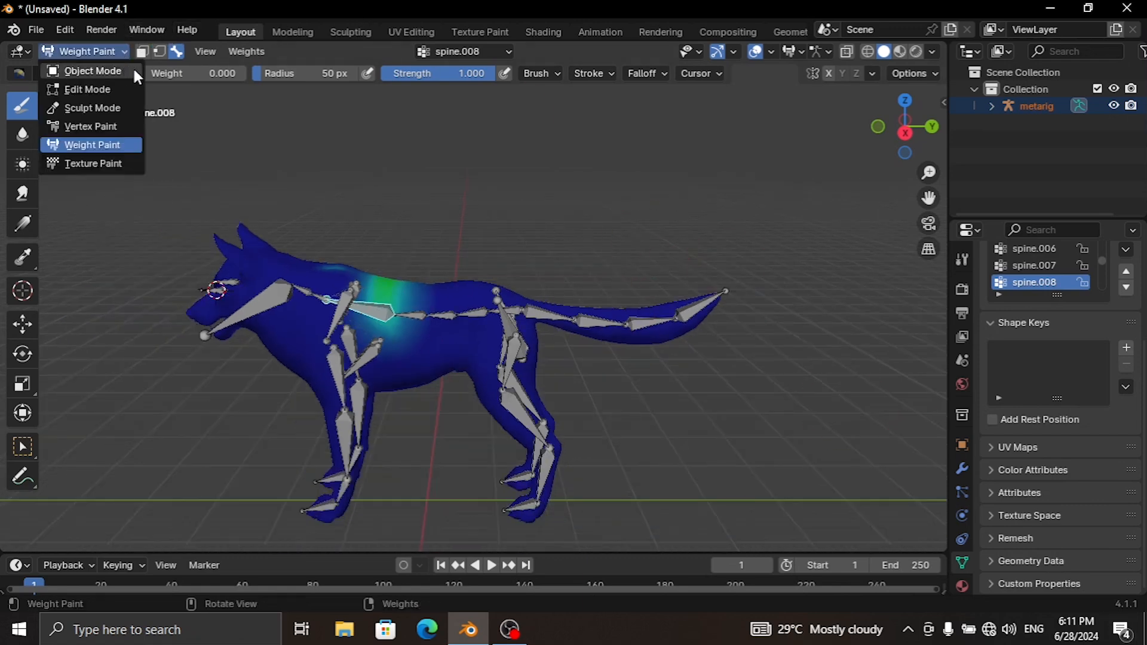
pyautogui.click(133, 67)
pyautogui.moveTo(464, 191); pyautogui.dragTo(537, 251, button='middle')
pyautogui.click(681, 313)
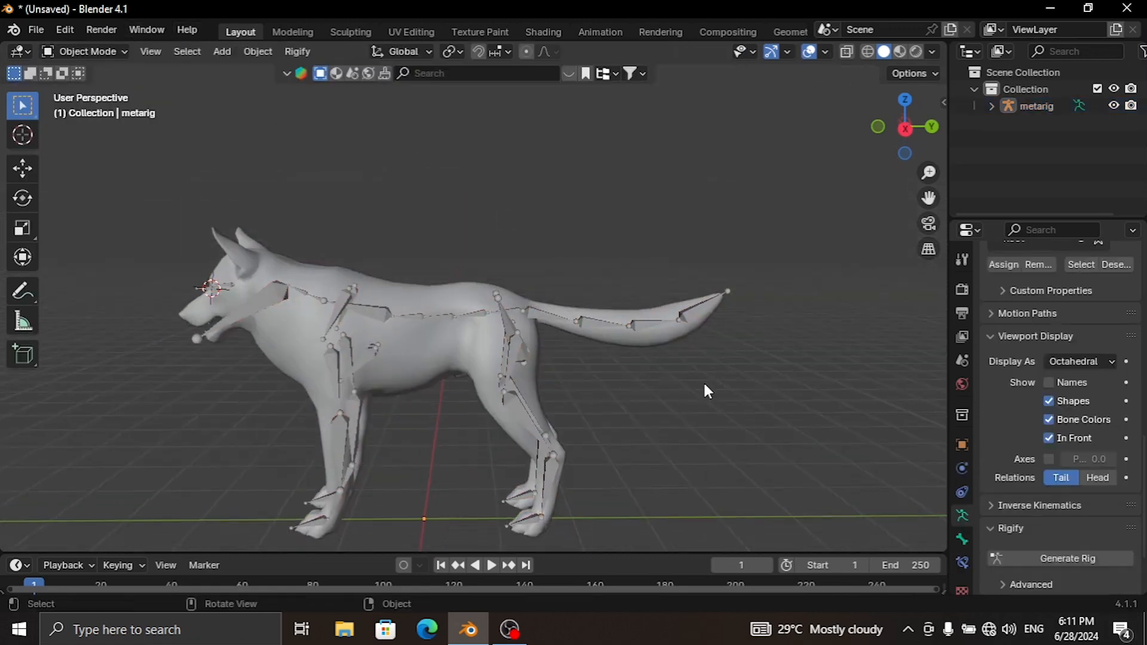